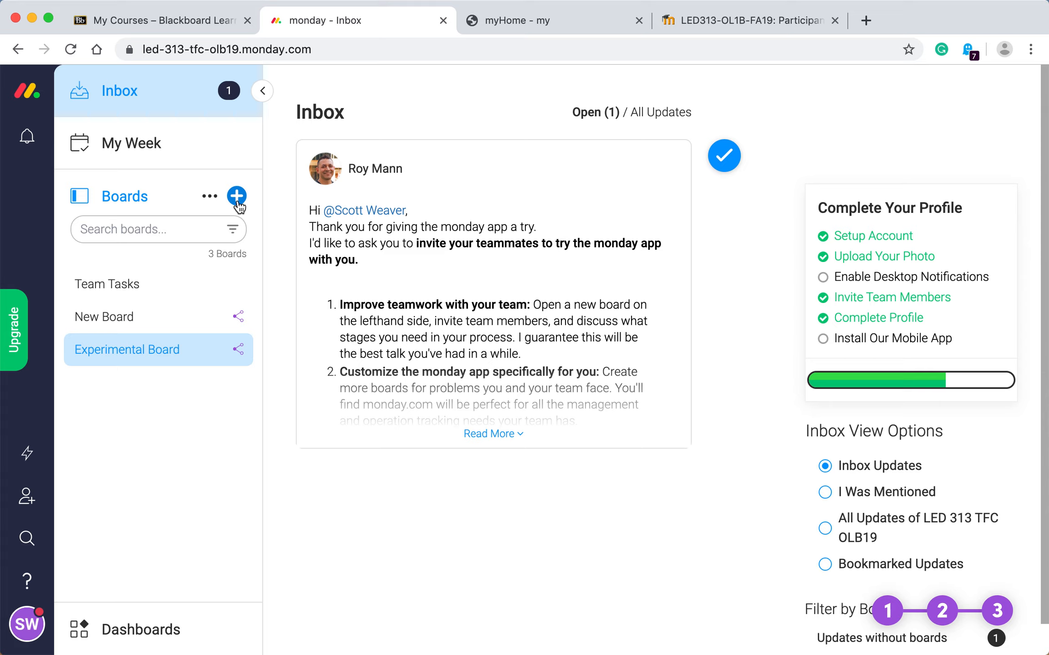
Step: Create a blank shareable board named "Updating Course Material"
left_click(236, 198)
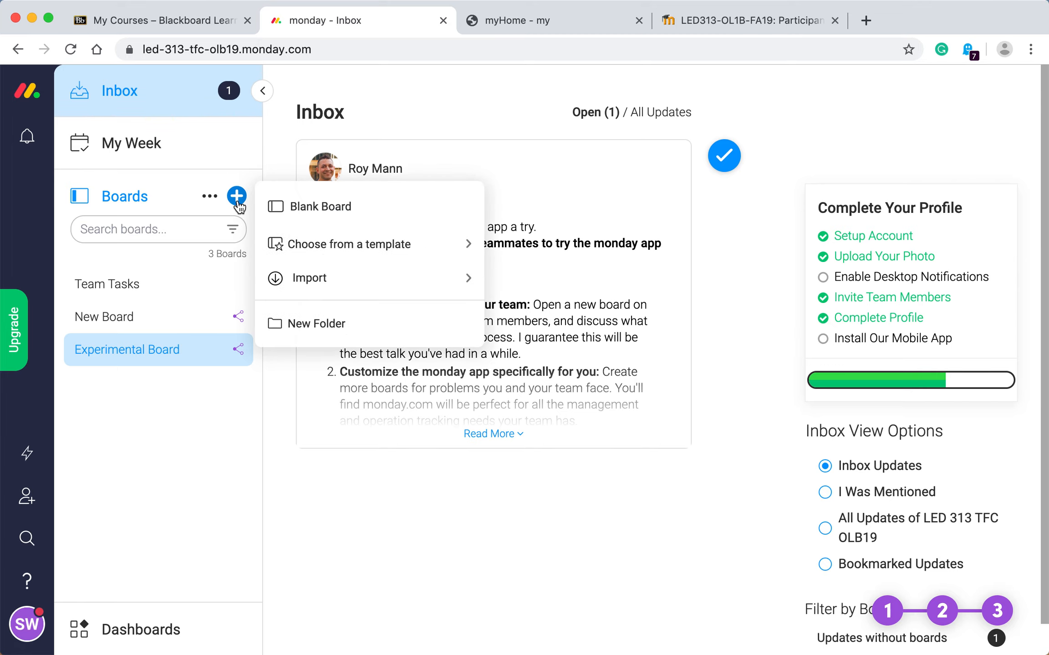
left_click(298, 205)
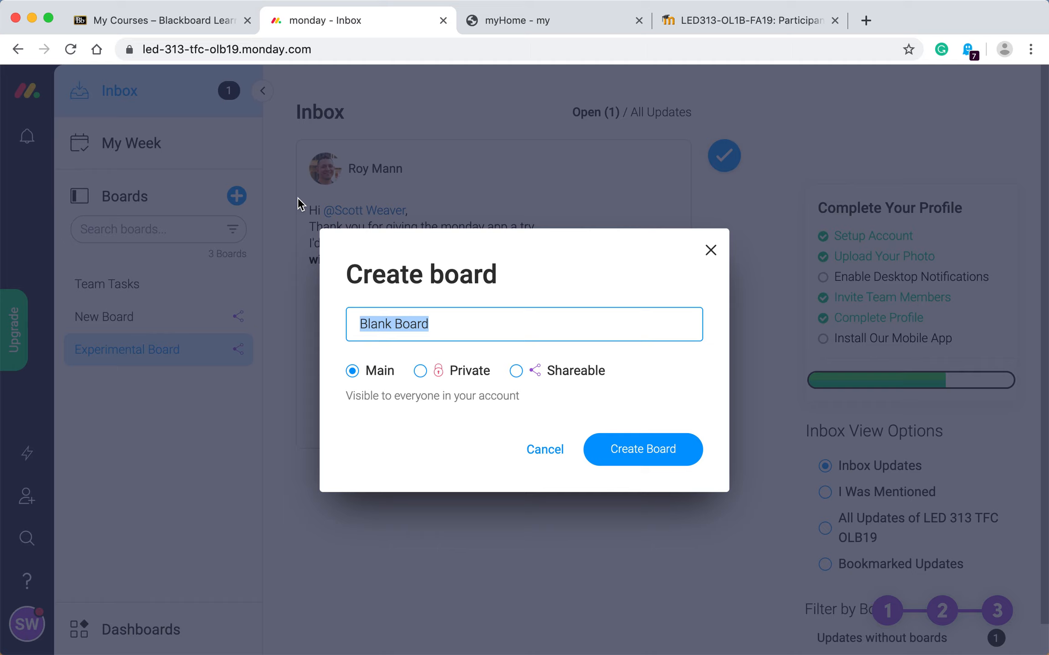
type("Upd")
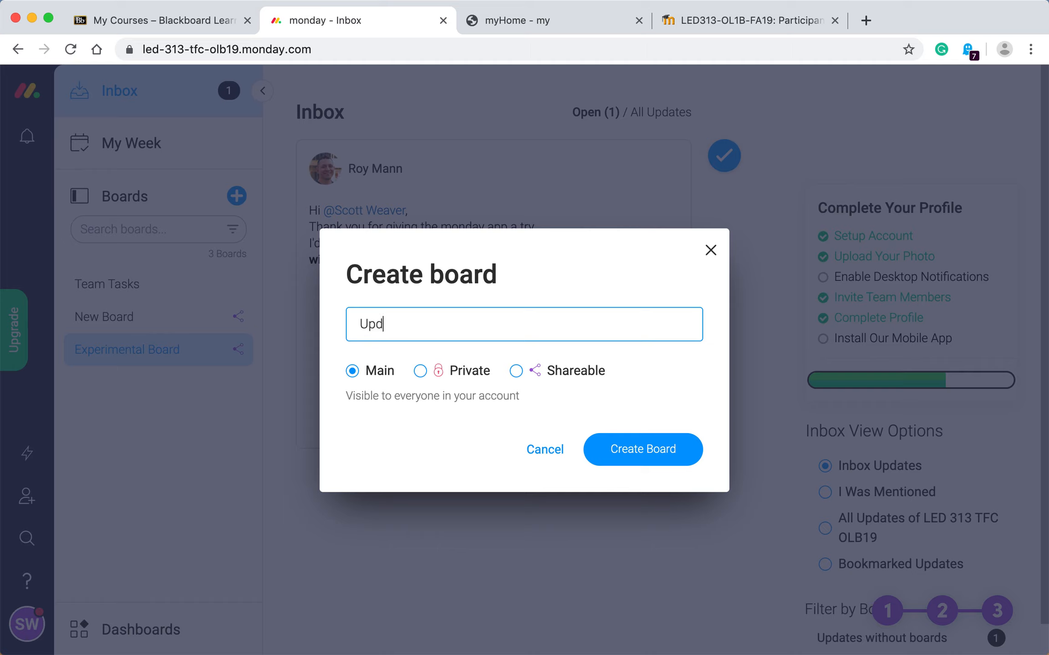
type("ating Course Material")
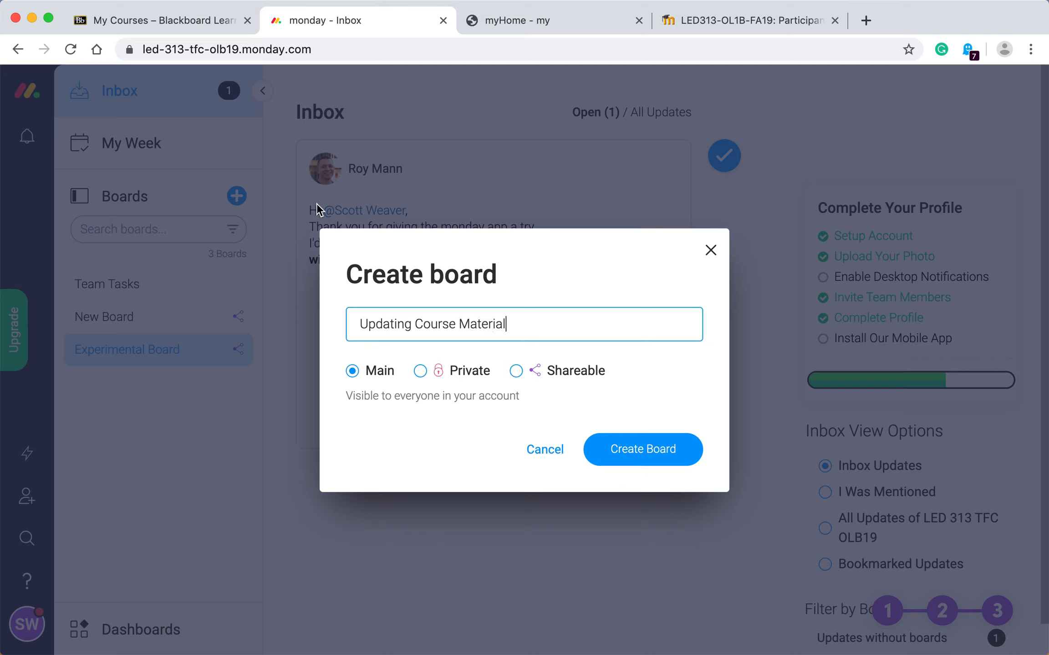
left_click(517, 372)
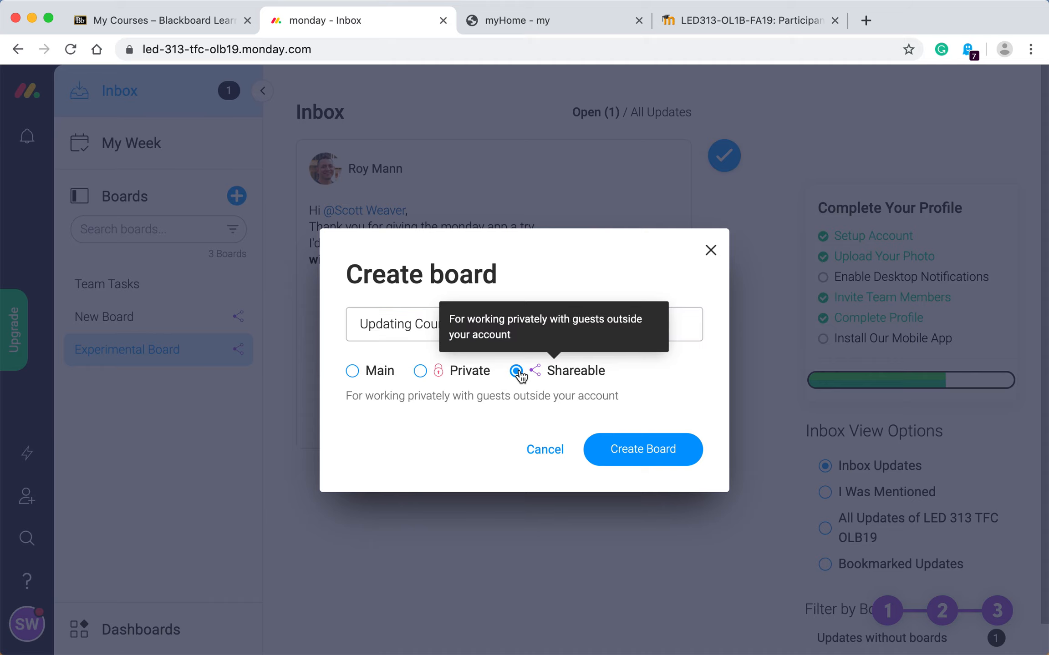
left_click(634, 457)
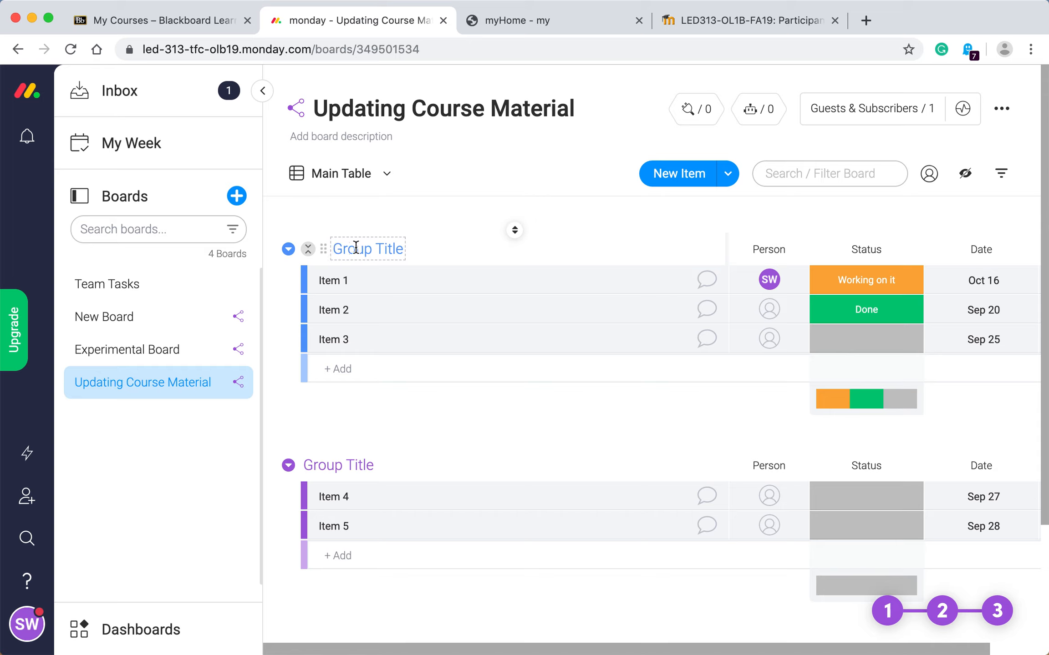
Step: Rename the first group "Update Led 313" and add a new item named "Item 3" at its end
left_click(399, 251)
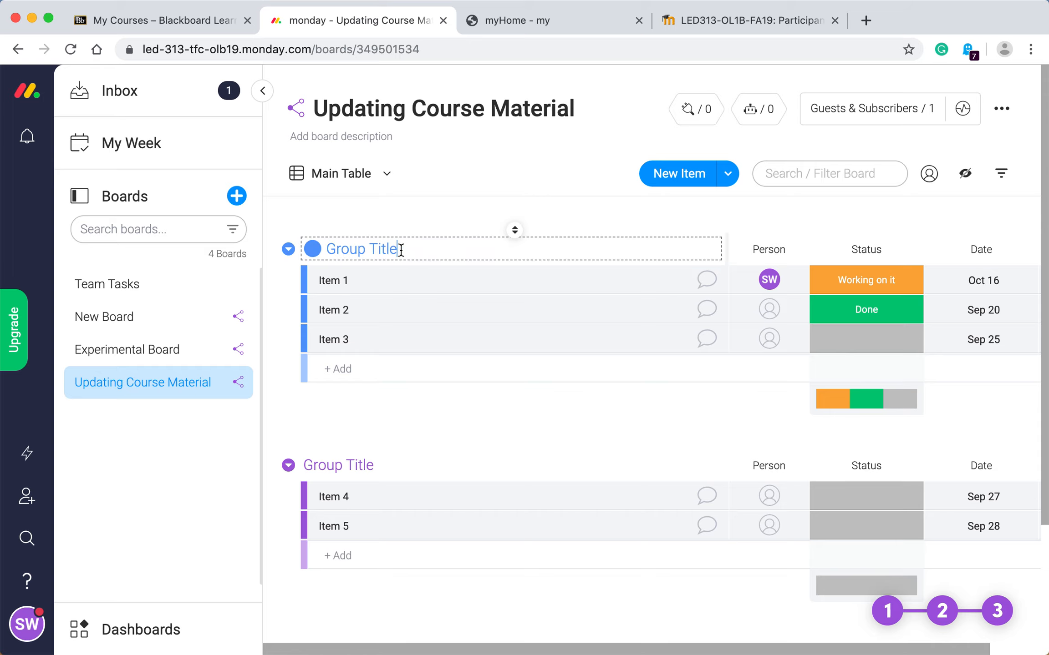
key("BackSpace")
key("BackSpace")
key("BackSpace")
key("BackSpace")
key("BackSpace")
key("BackSpace")
key("BackSpace")
key("BackSpace")
key("BackSpace")
key("BackSpace")
key("BackSpace")
type("Upda")
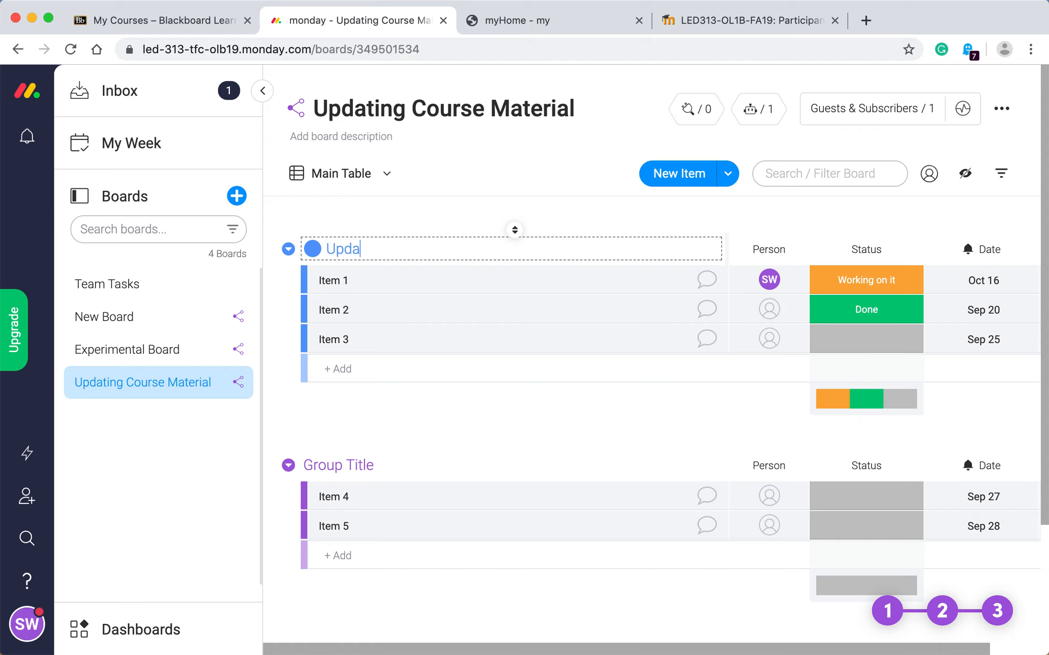
type("te Led 313")
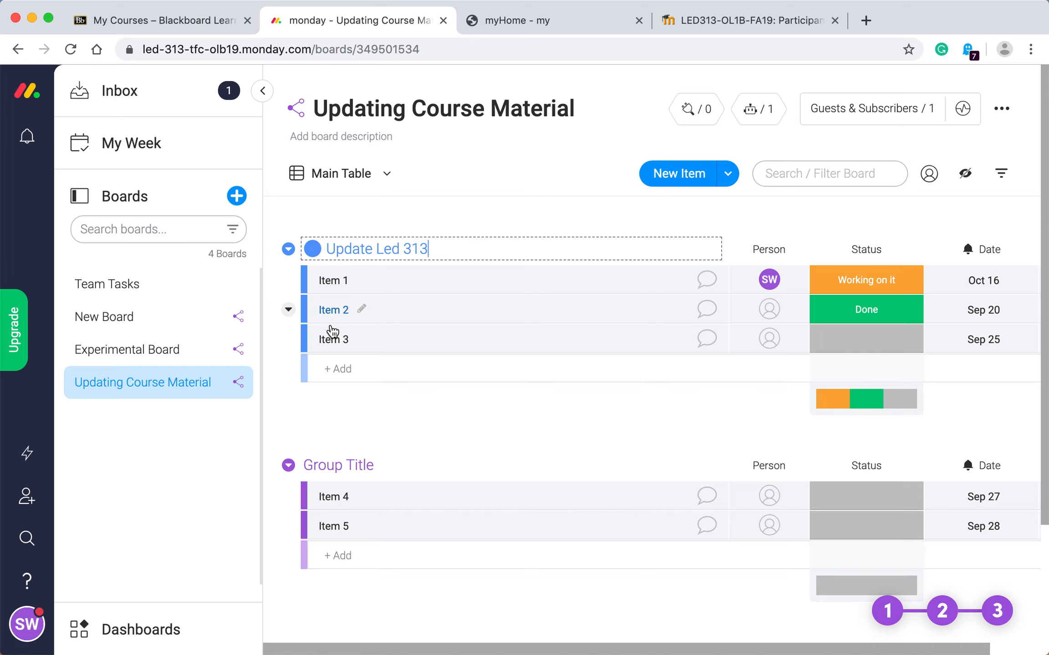
left_click(341, 369)
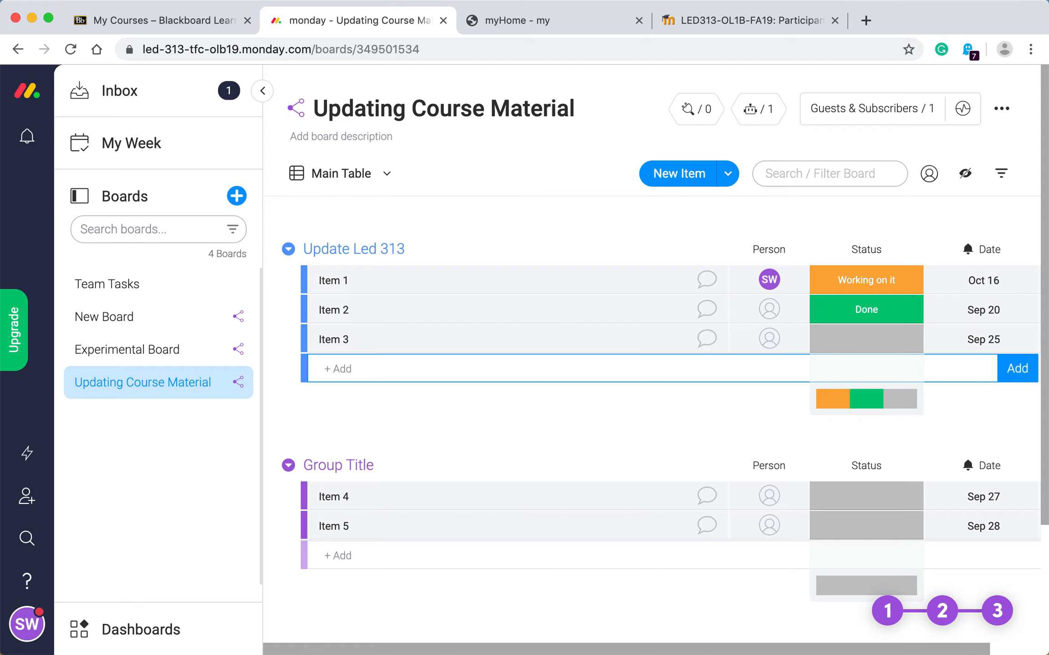
type("Item 3")
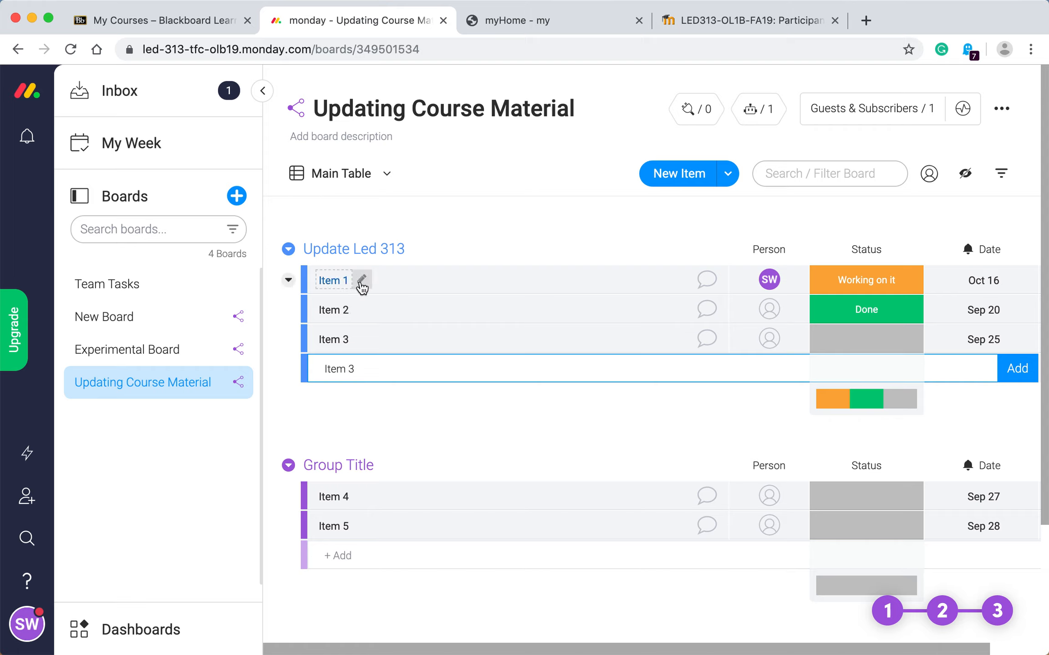
Step: Rename "Item 1" in the "Update Led 313" group with the professor's title and surname
left_click(362, 283)
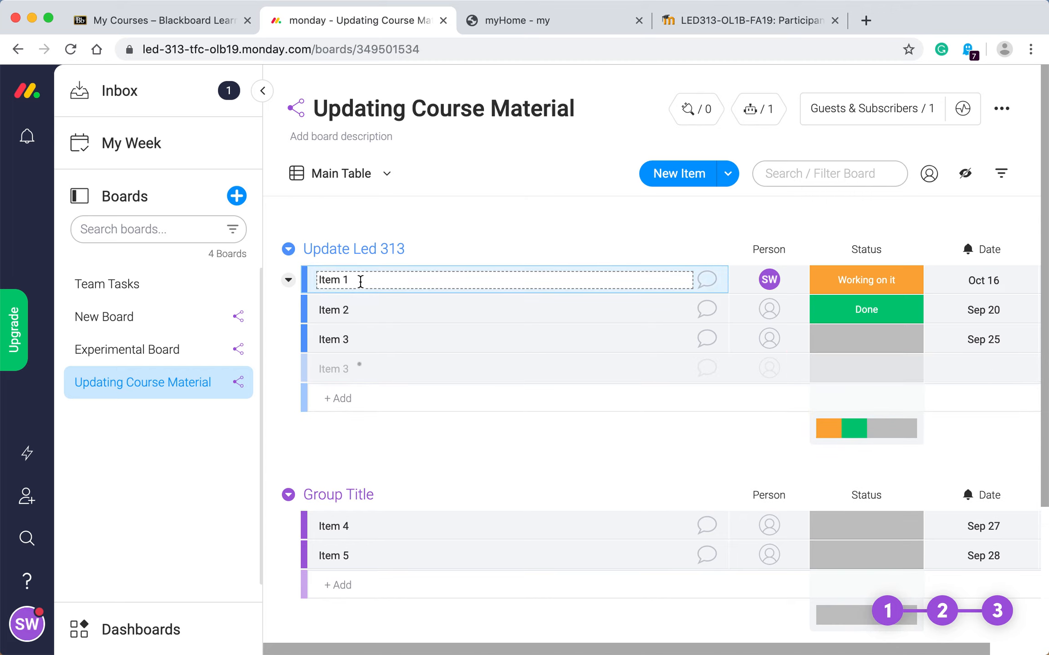
key("BackSpace")
key("BackSpace")
key("BackSpace")
key("BackSpace")
key("BackSpace")
key("BackSpace")
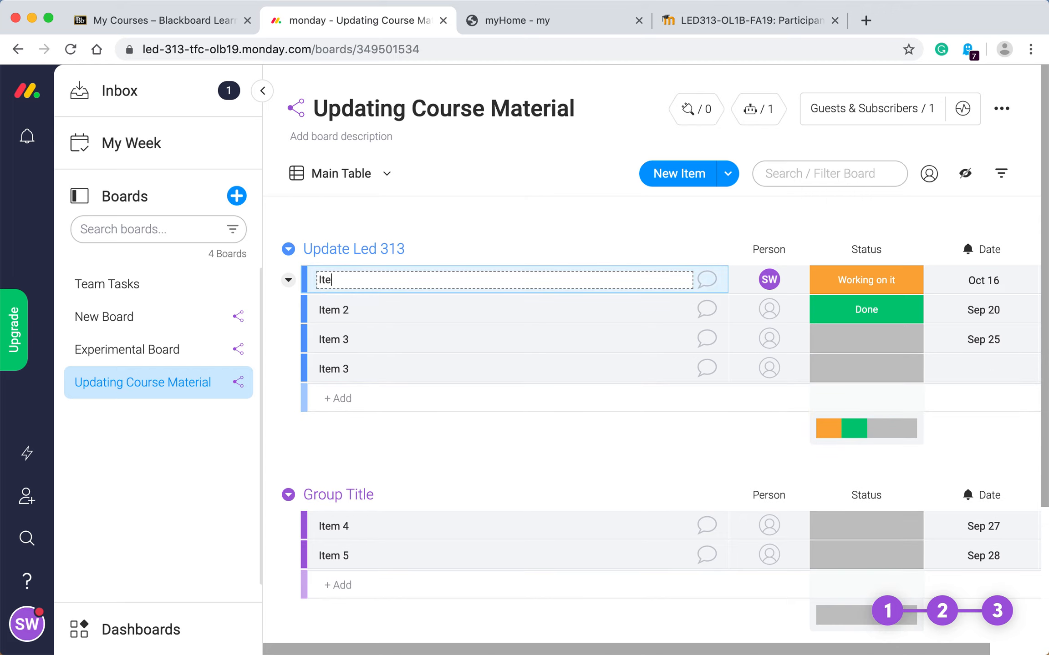
type("Prof. Weaver")
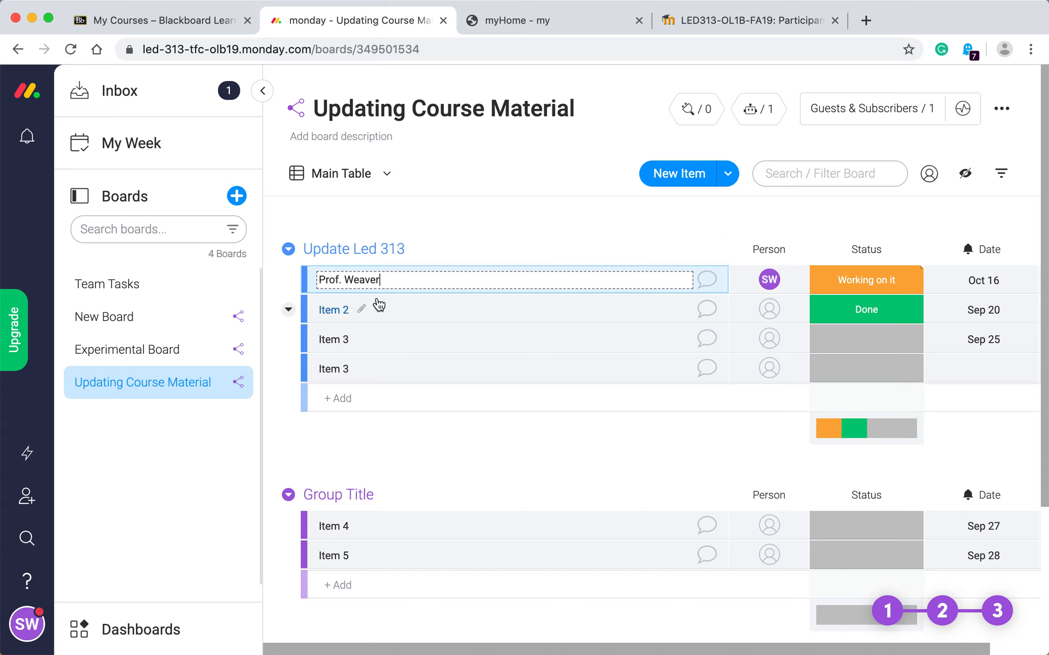
key("Return")
Step: Replace the name of "Item 2" in the "Update Led 313" group with a participant's first name
left_click(359, 312)
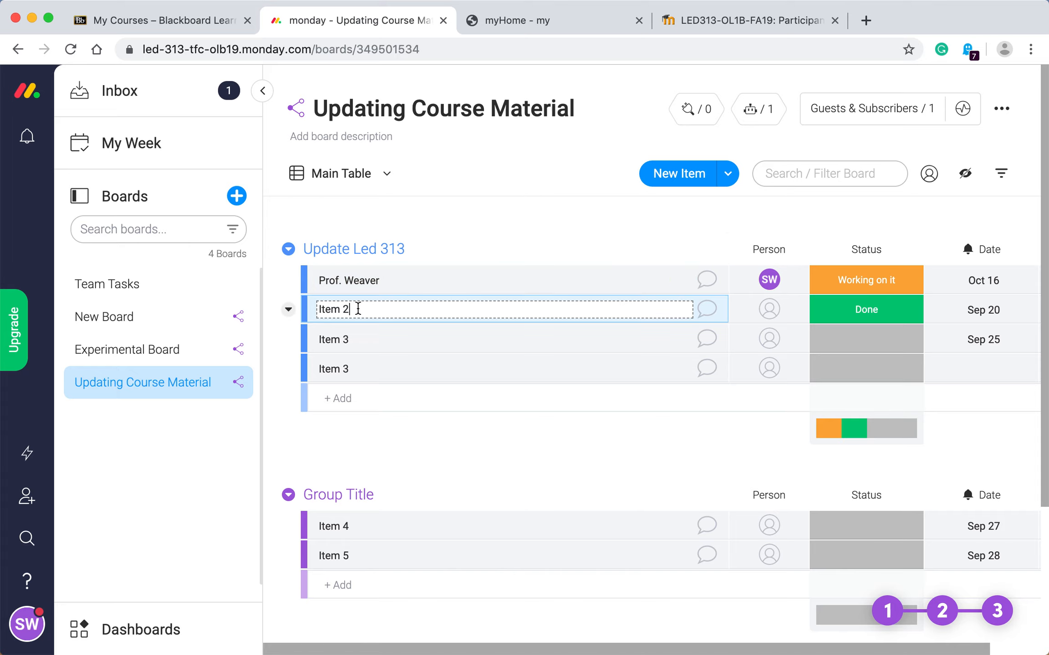
key("BackSpace")
key("BackSpace")
key("BackSpace")
key("BackSpace")
key("BackSpace")
key("BackSpace")
type("Cameron")
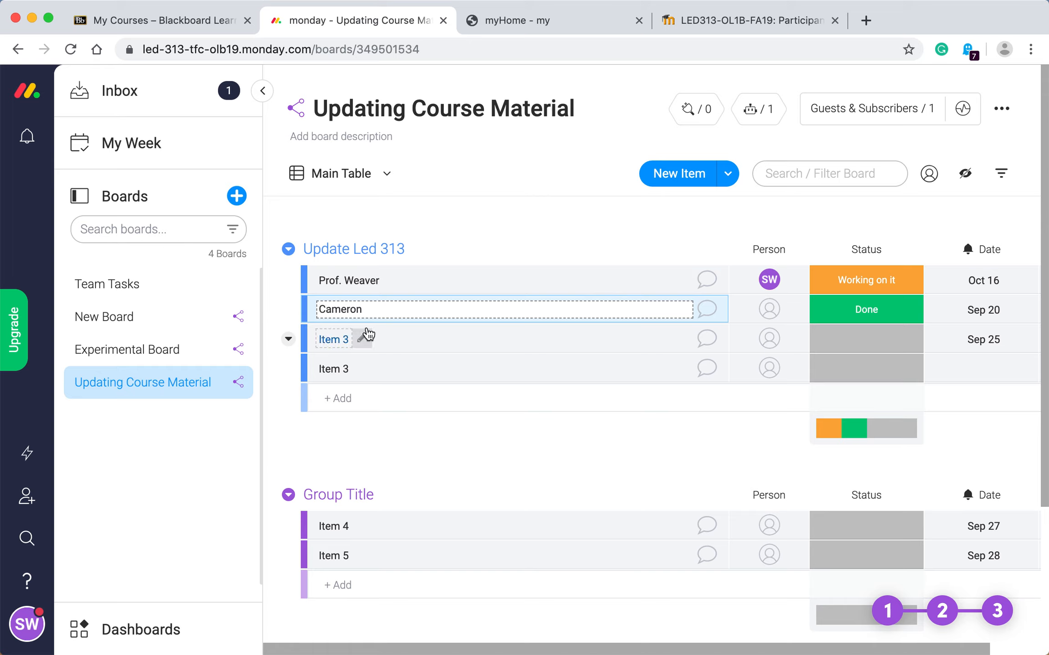
key("Return")
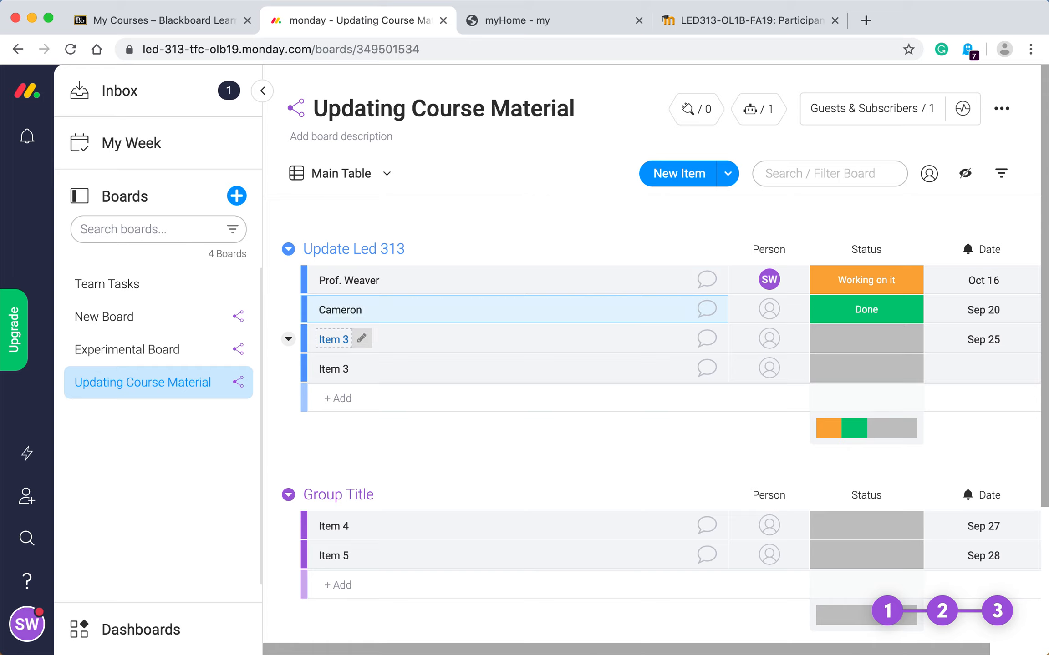
Step: Rename the third item of the "Update Led 313" group with another participant's first name
left_click(363, 341)
key("BackSpace")
key("BackSpace")
key("BackSpace")
key("BackSpace")
key("BackSpace")
key("BackSpace")
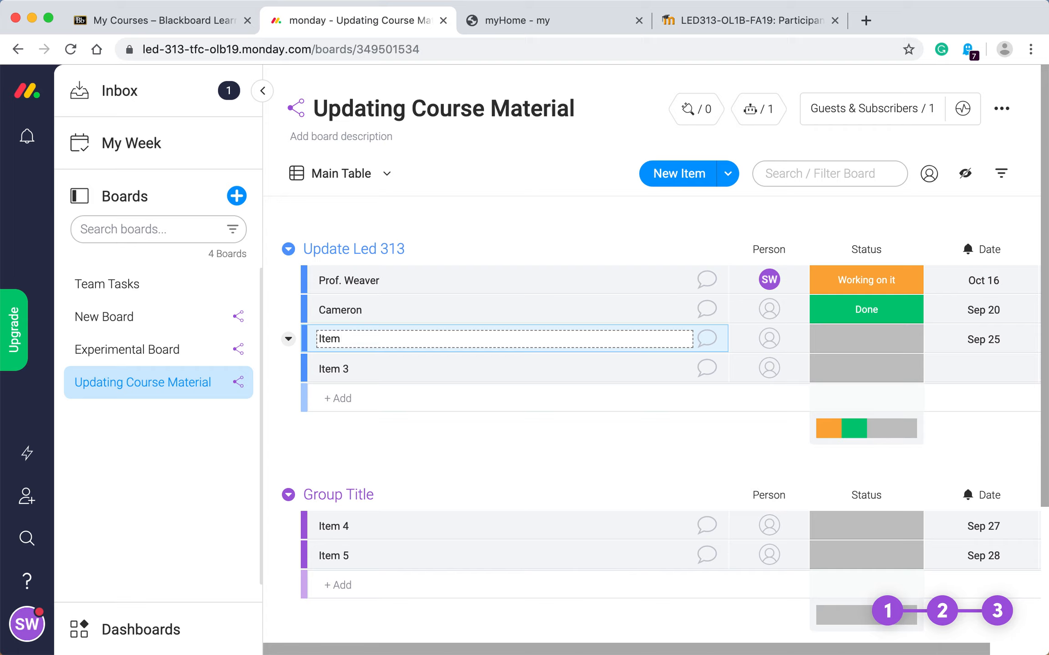
type("Carleigh")
key("Return")
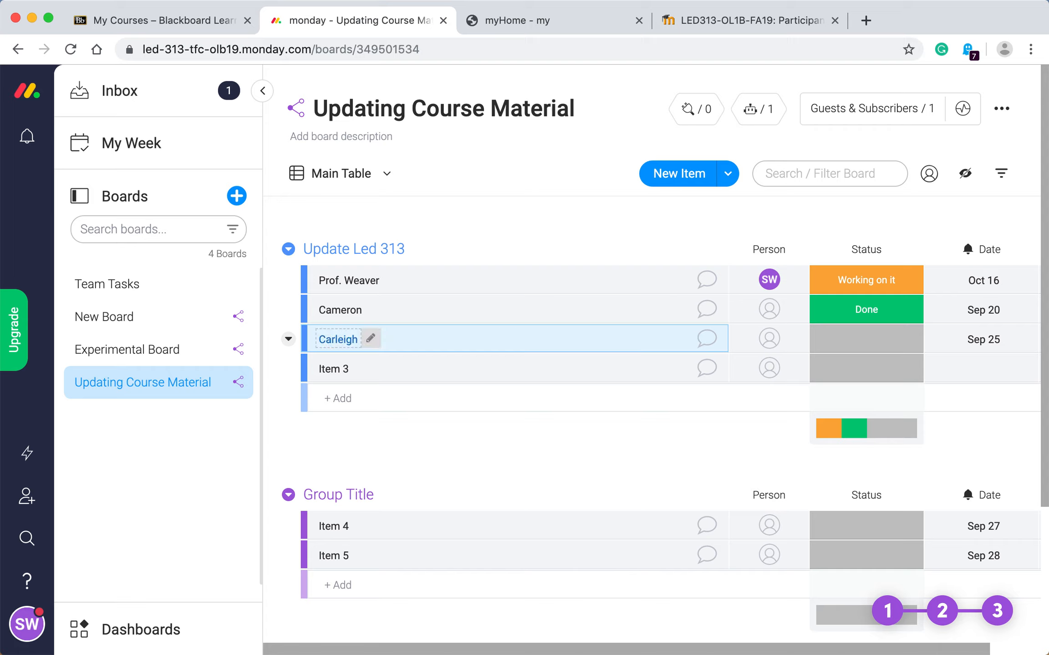
Step: Rename the fourth item of the "Update Led 313" group with a further participant's first name and close its updates pane
left_click(347, 373)
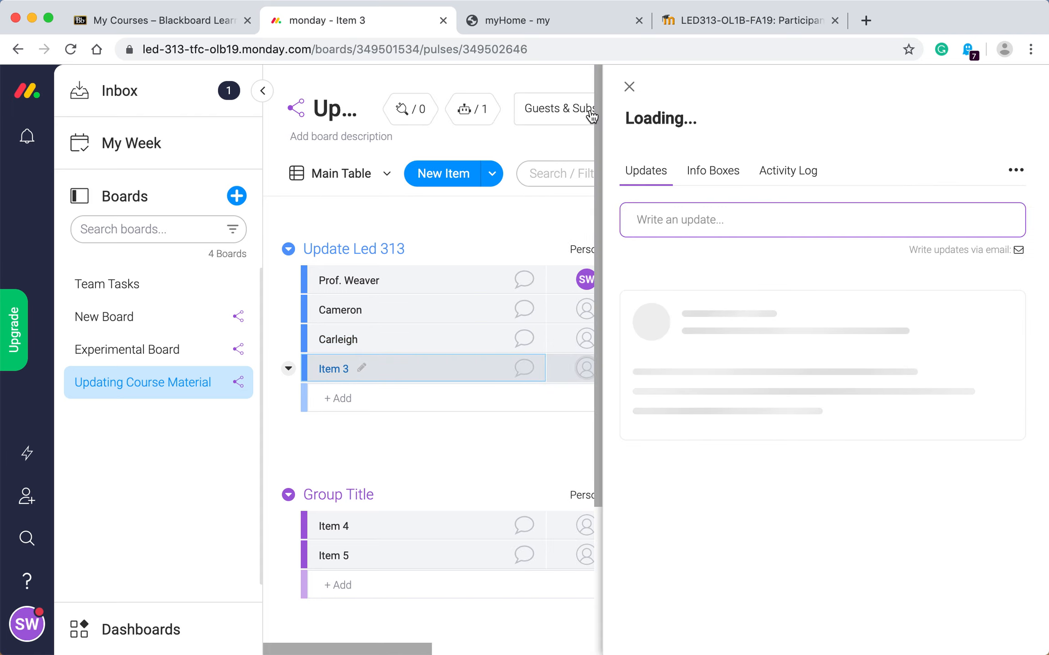
left_click(629, 89)
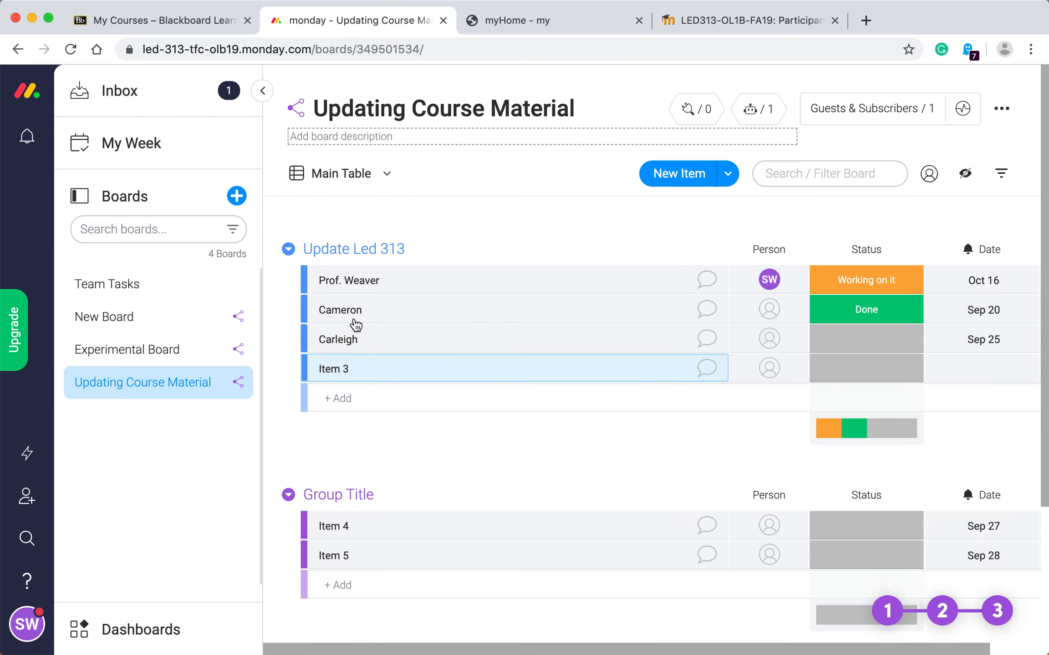
left_click(344, 371)
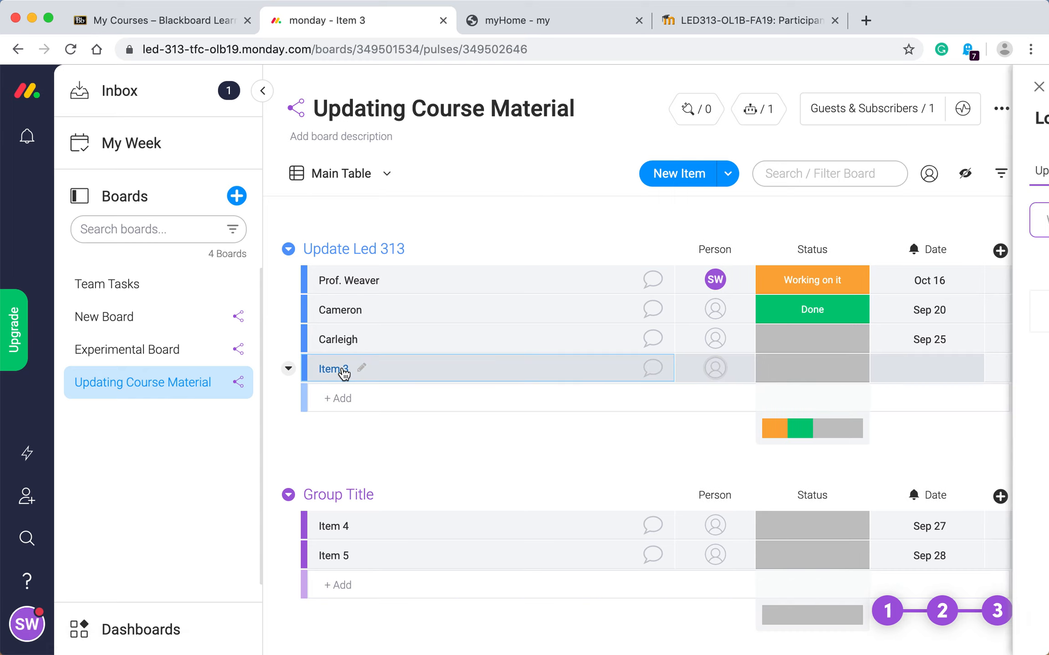
left_click(362, 371)
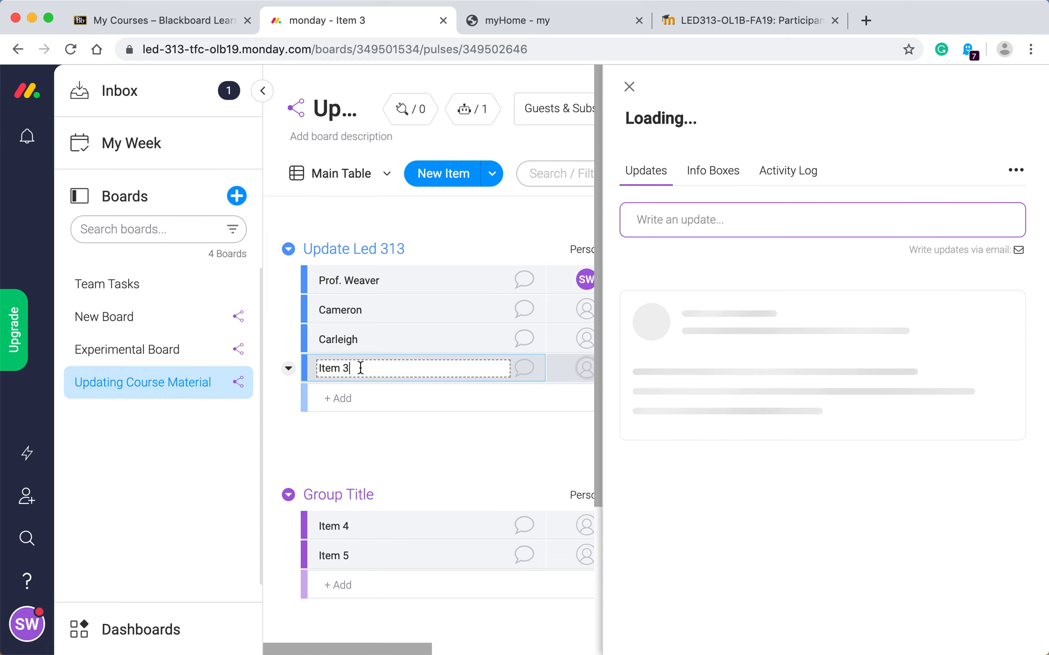
key("BackSpace")
key("BackSpace")
key("BackSpace")
key("BackSpace")
key("BackSpace")
key("BackSpace")
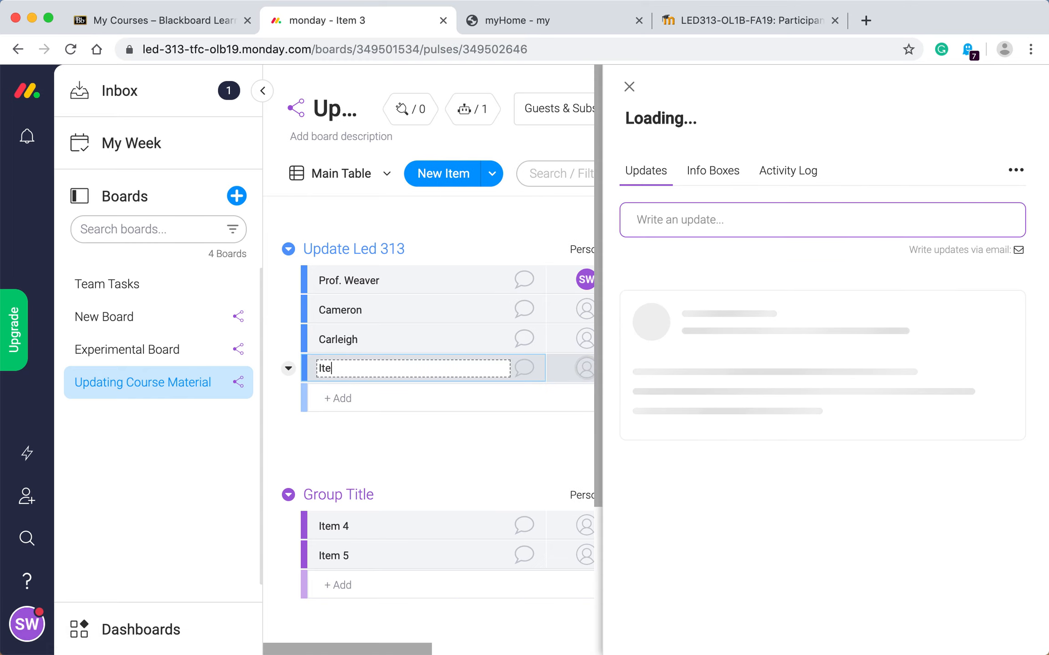
type("Ga")
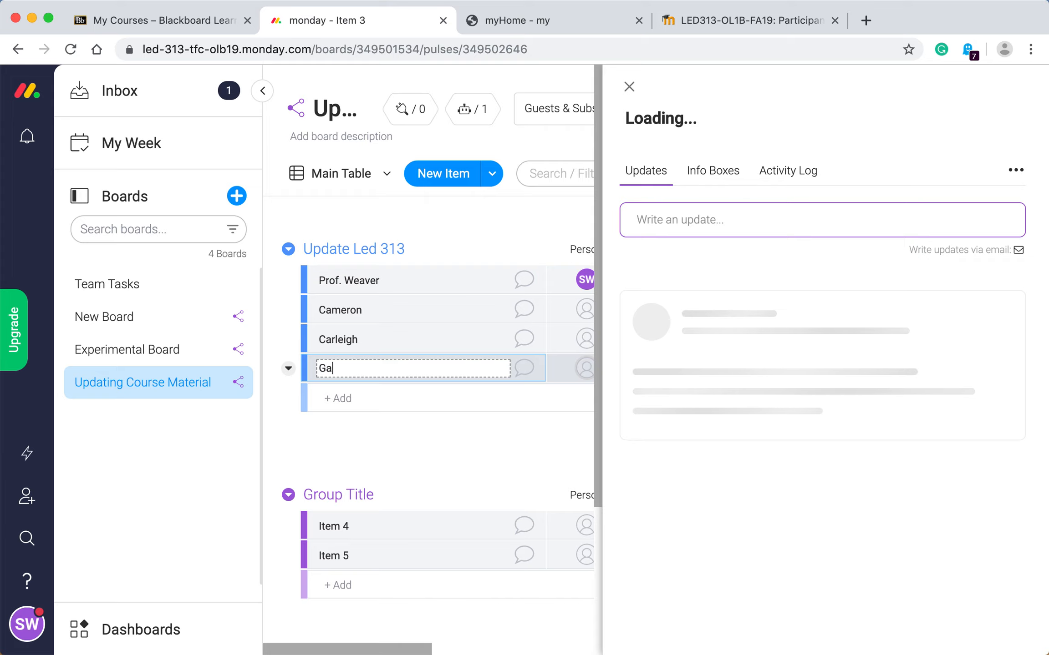
type("ry")
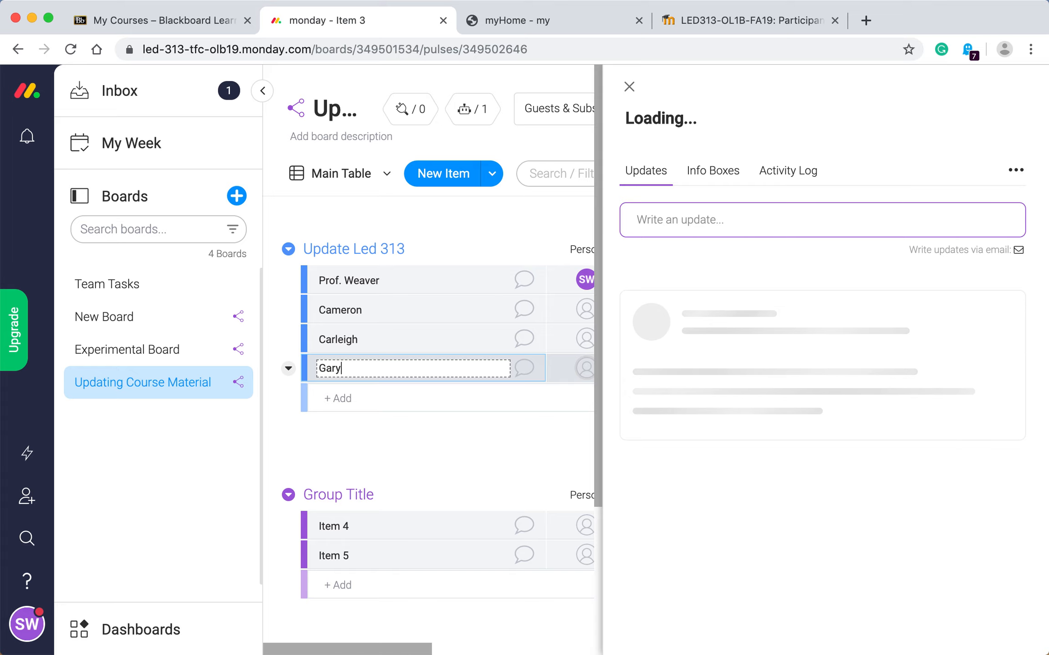
key("Return")
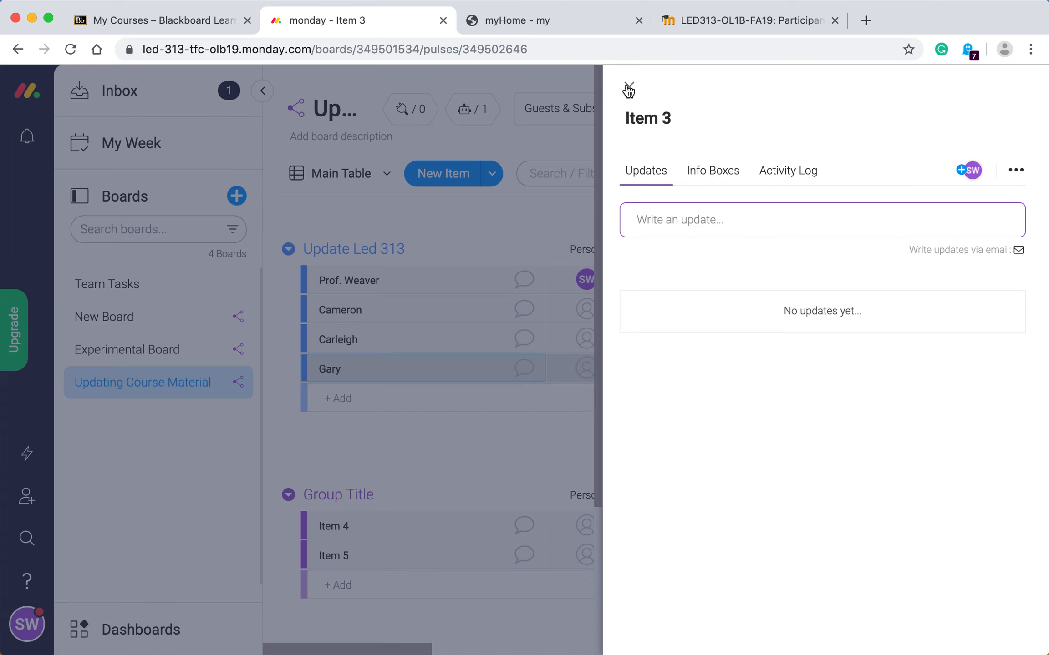
left_click(628, 88)
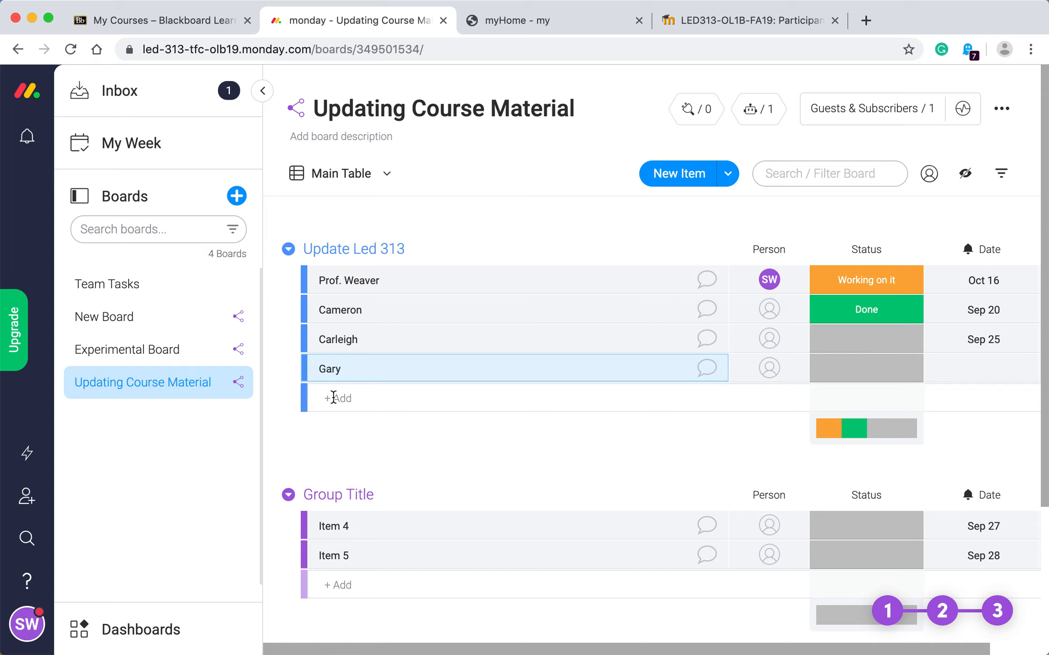
Step: Add five more items to the "Update Led 313" group, each named with another participant's first name
left_click(333, 397)
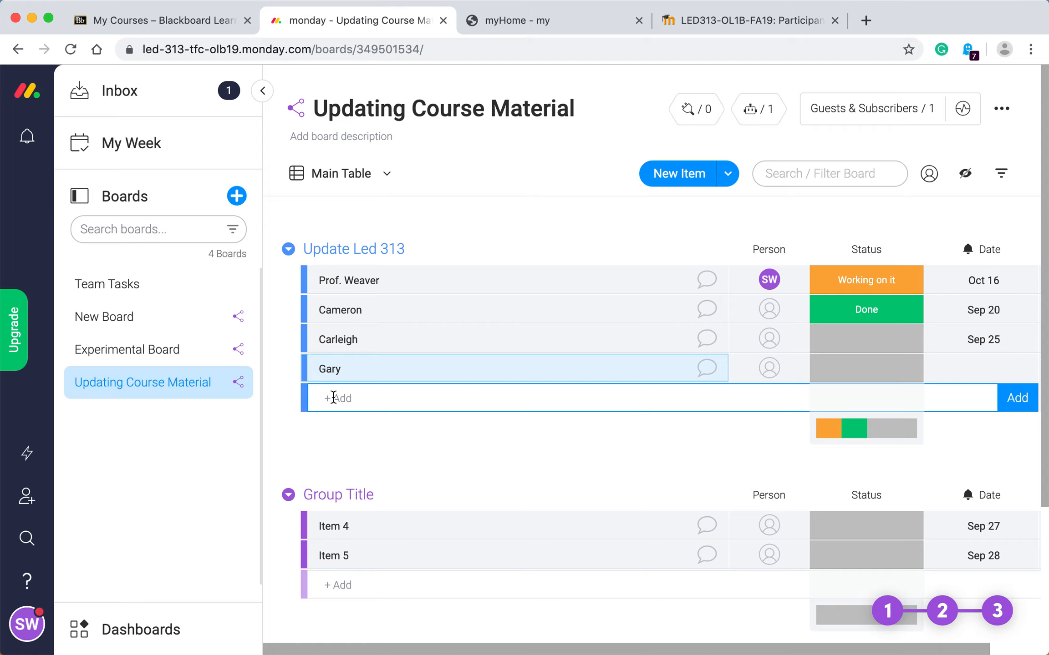
type("Jacob")
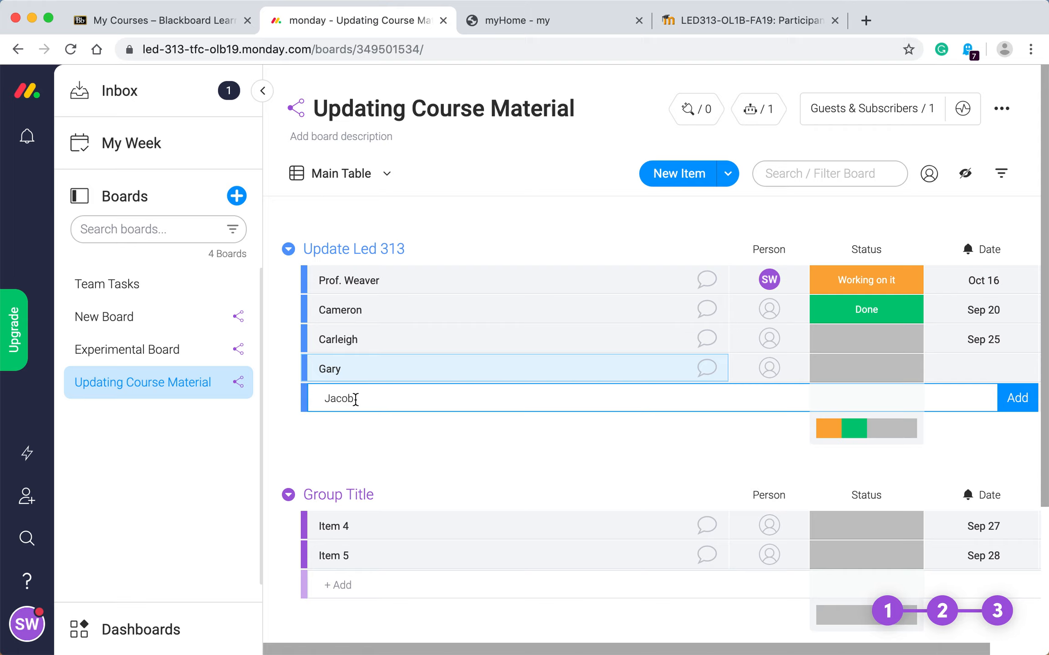
left_click(1017, 401)
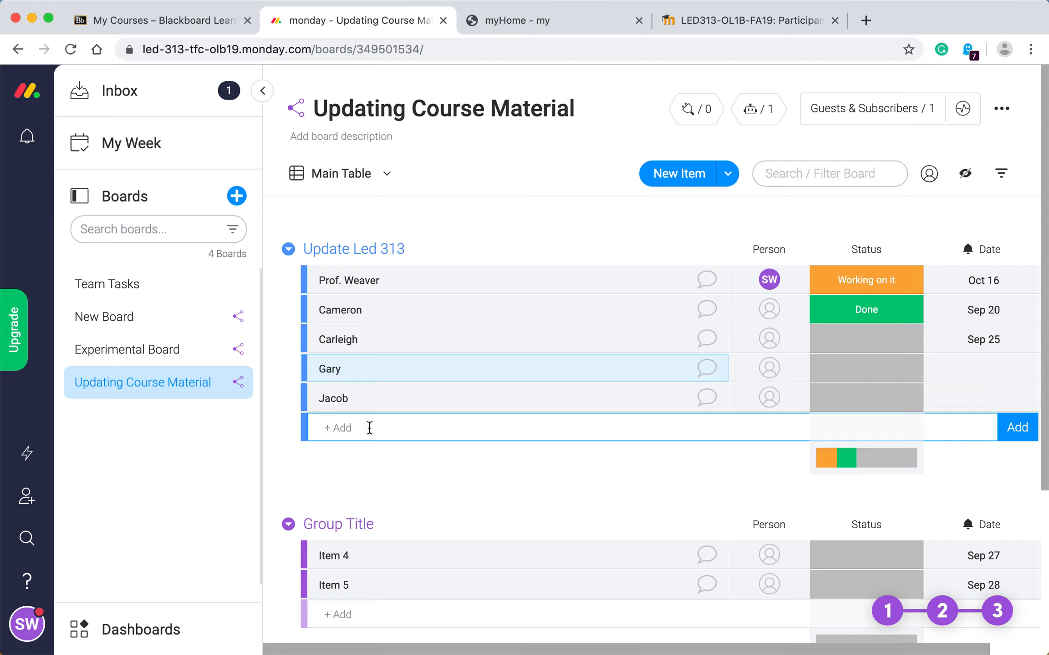
type("Jeremy")
left_click(1016, 433)
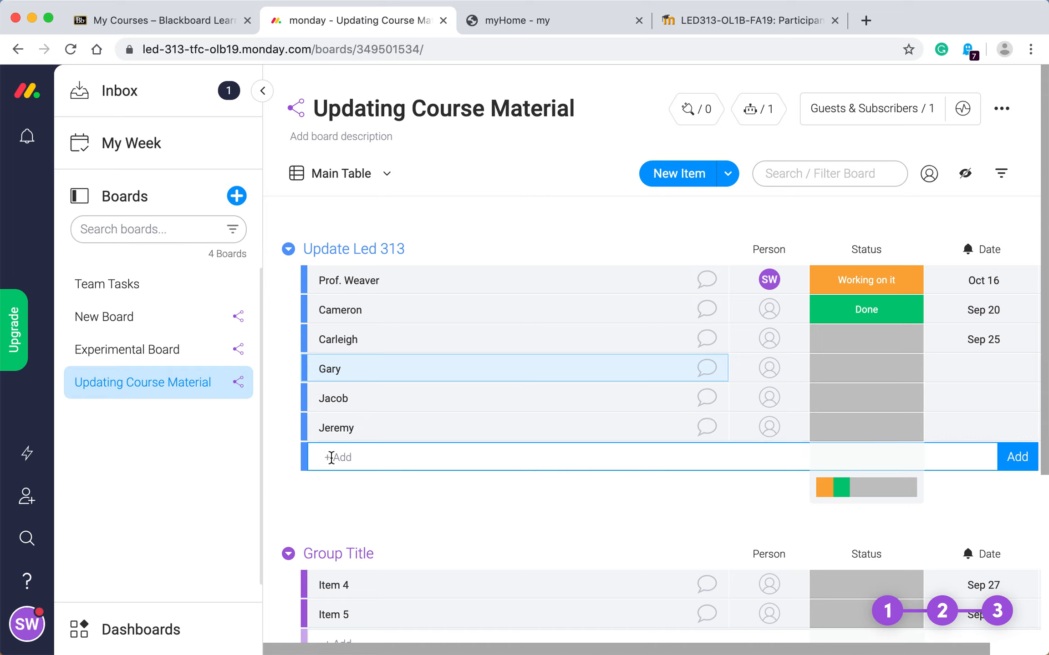
type("Joseph")
left_click(1007, 457)
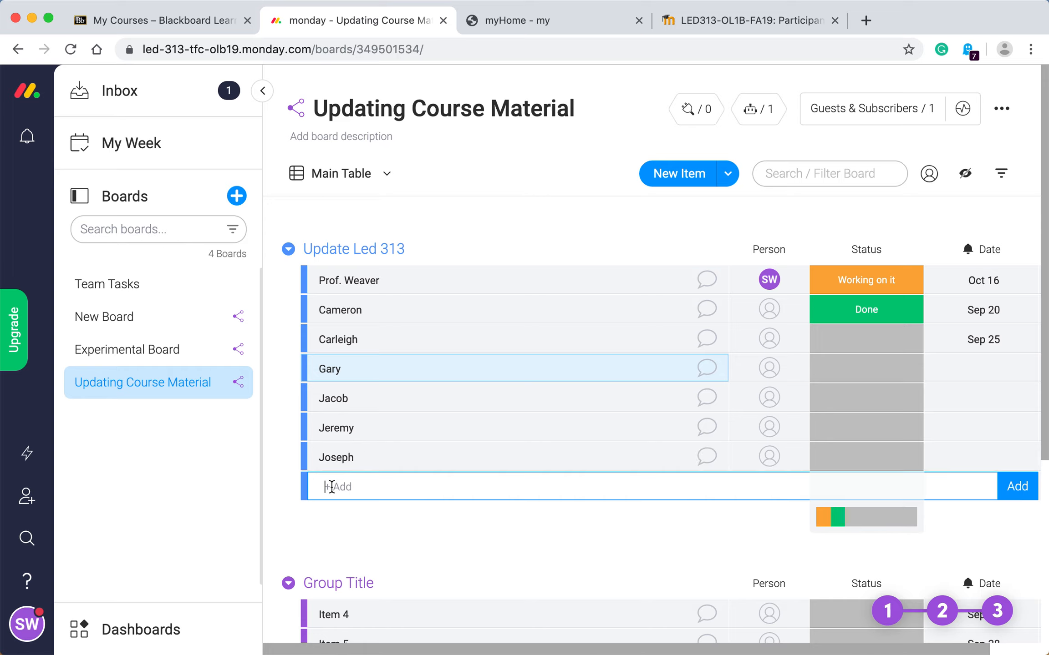
type("Joshua")
left_click(1016, 486)
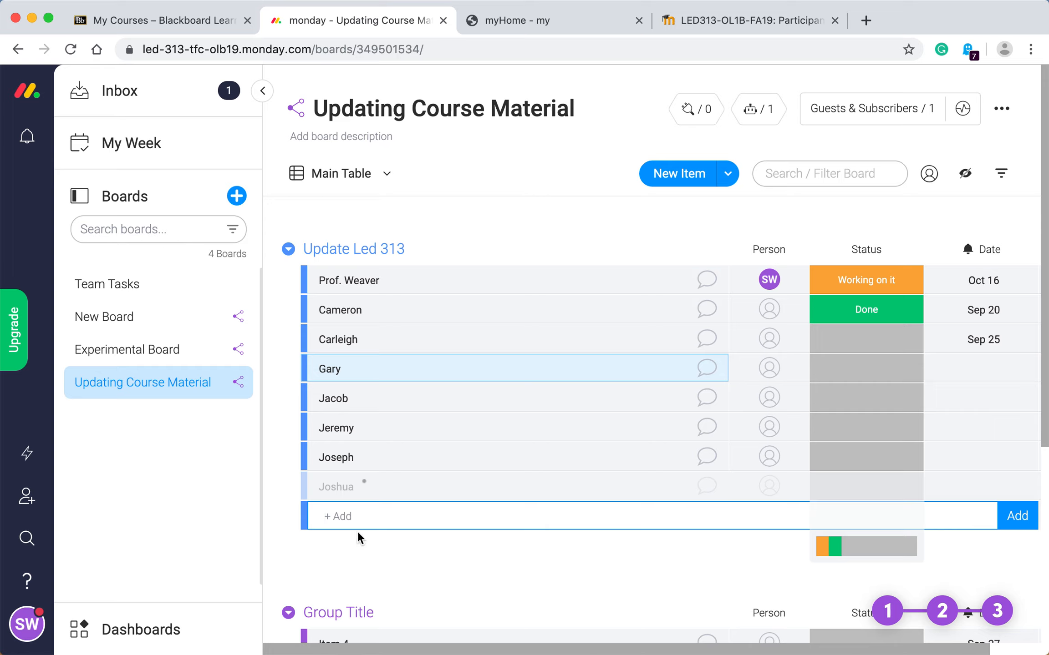
type("Melissa")
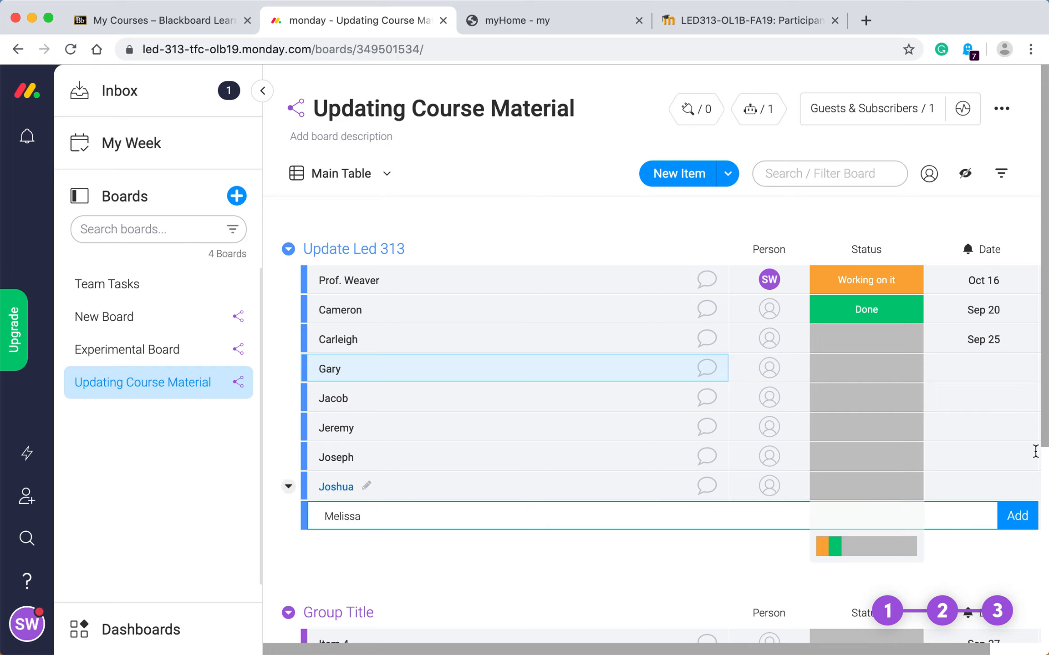
left_click(1003, 516)
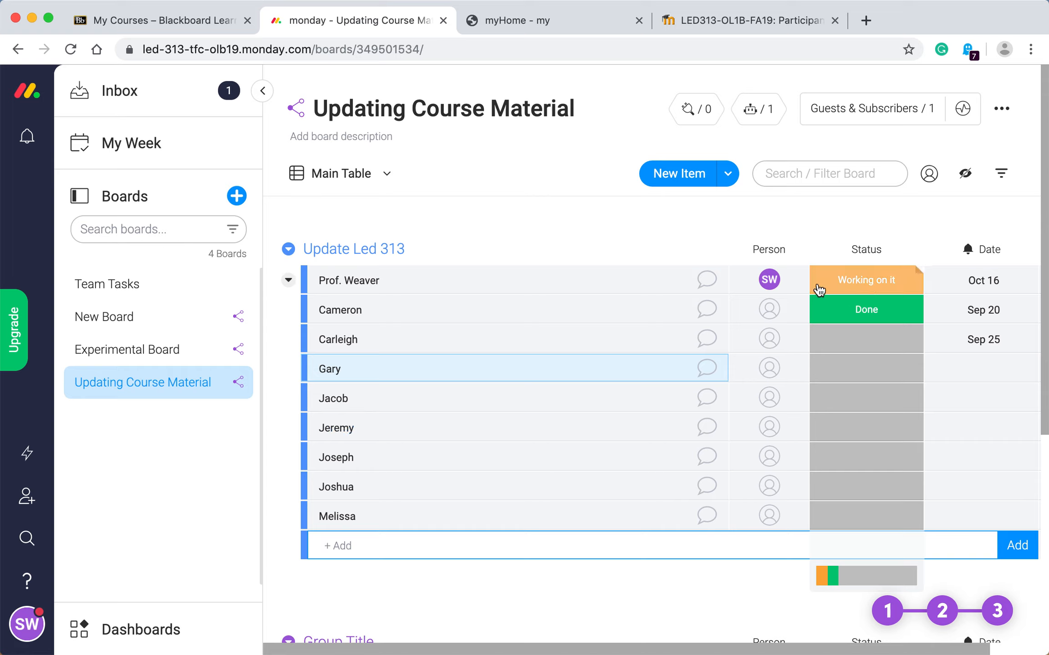
scroll(658, 300, "down", 1)
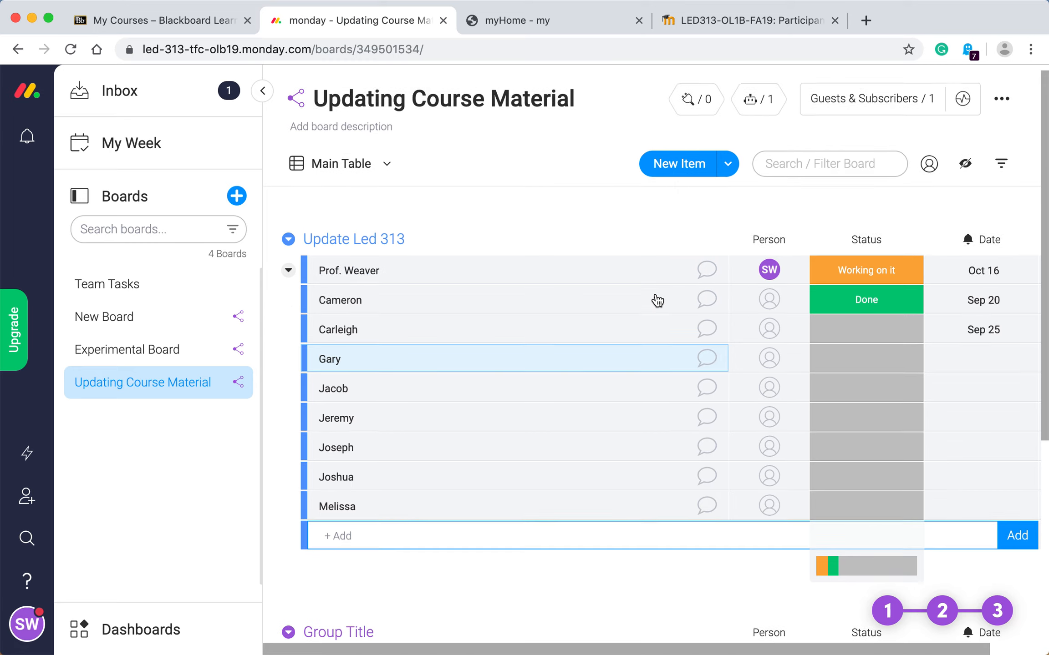
scroll(657, 300, "down", 5)
scroll(657, 301, "up", 5)
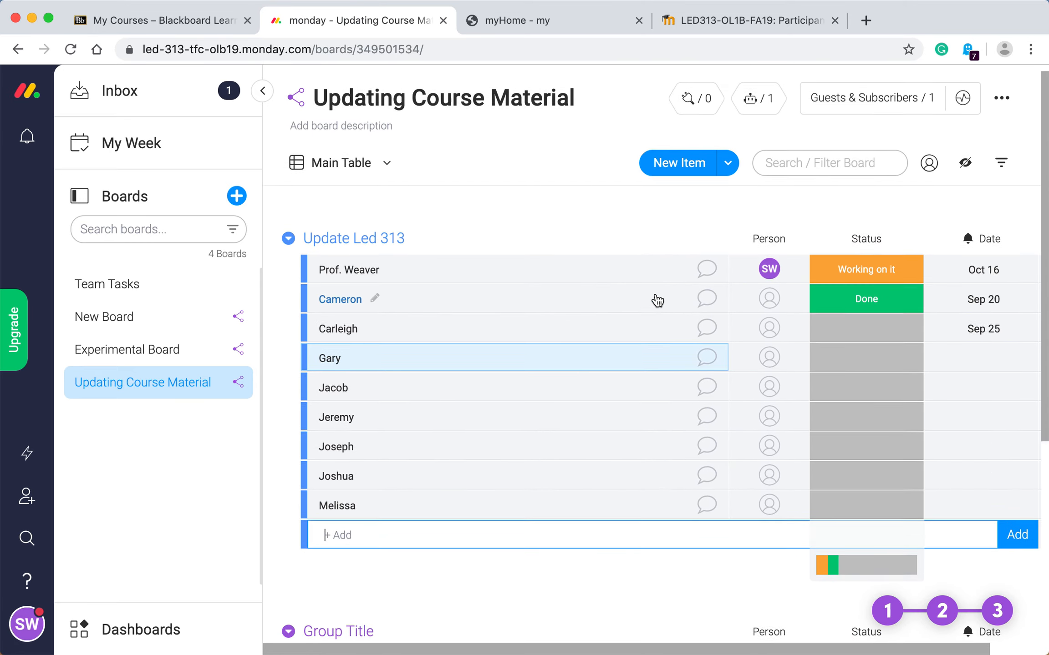
scroll(658, 300, "up", 1)
left_click(870, 289)
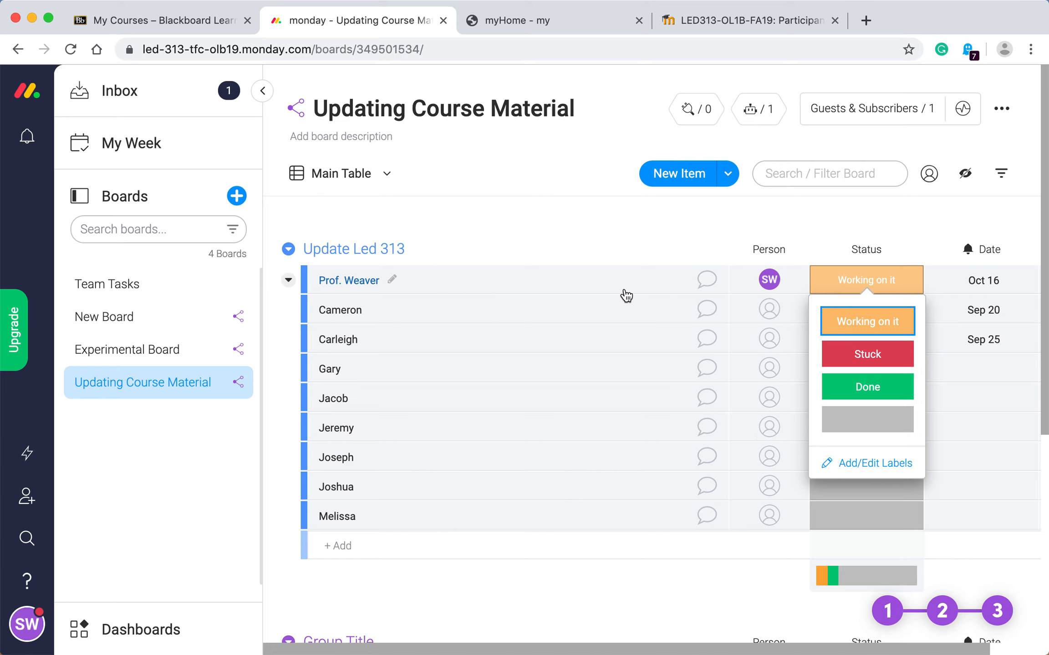
Step: Post the update "Update course" on the professor's item and close its updates pane
left_click(707, 280)
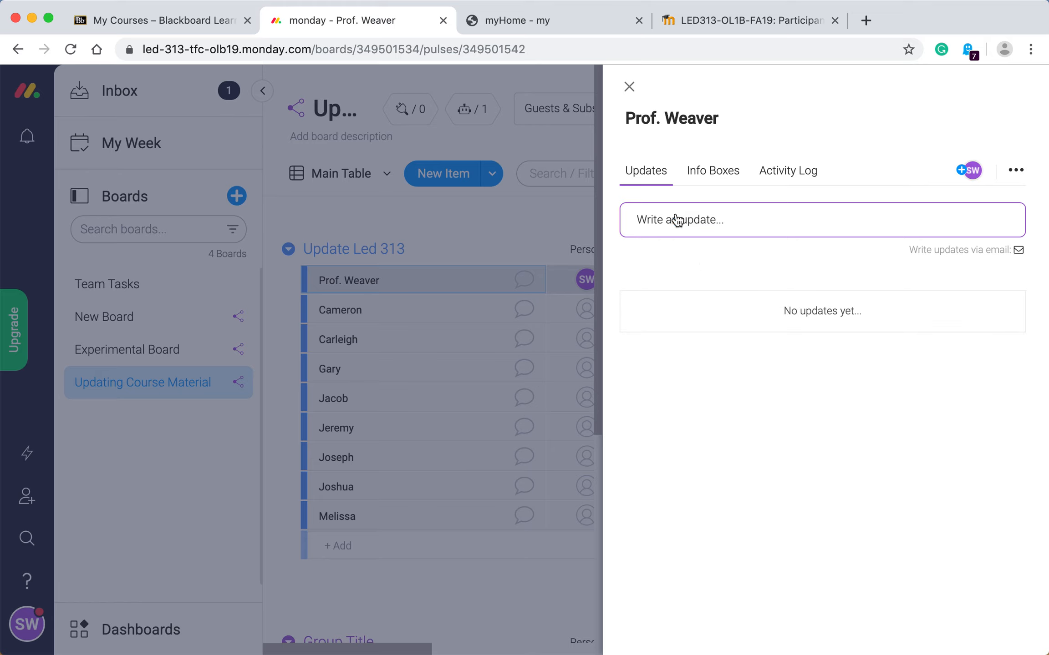
left_click(675, 215)
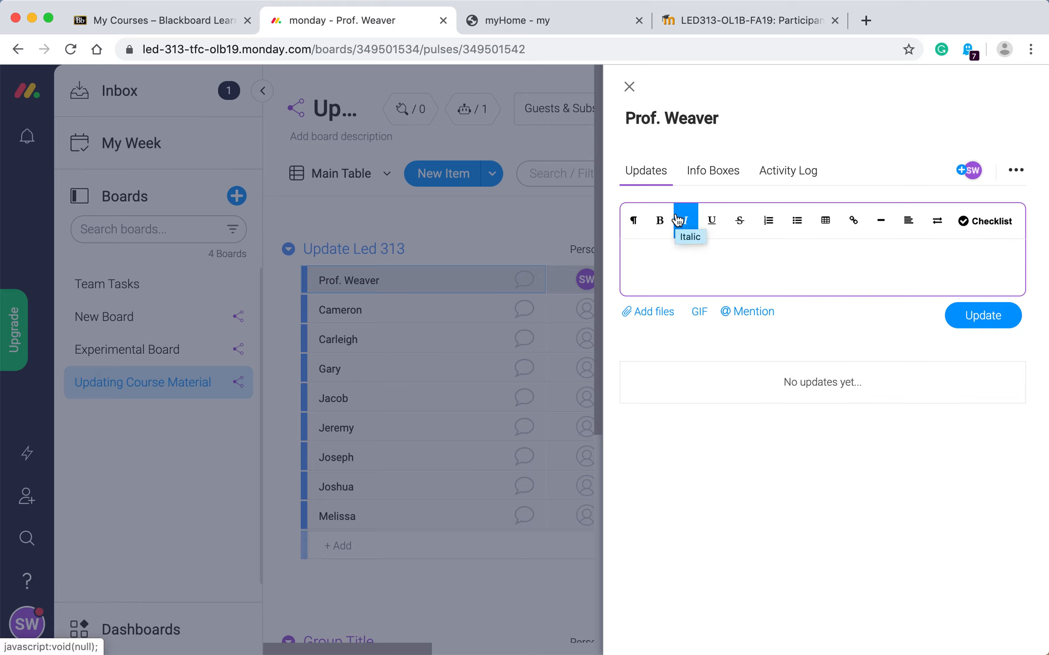
type("Update")
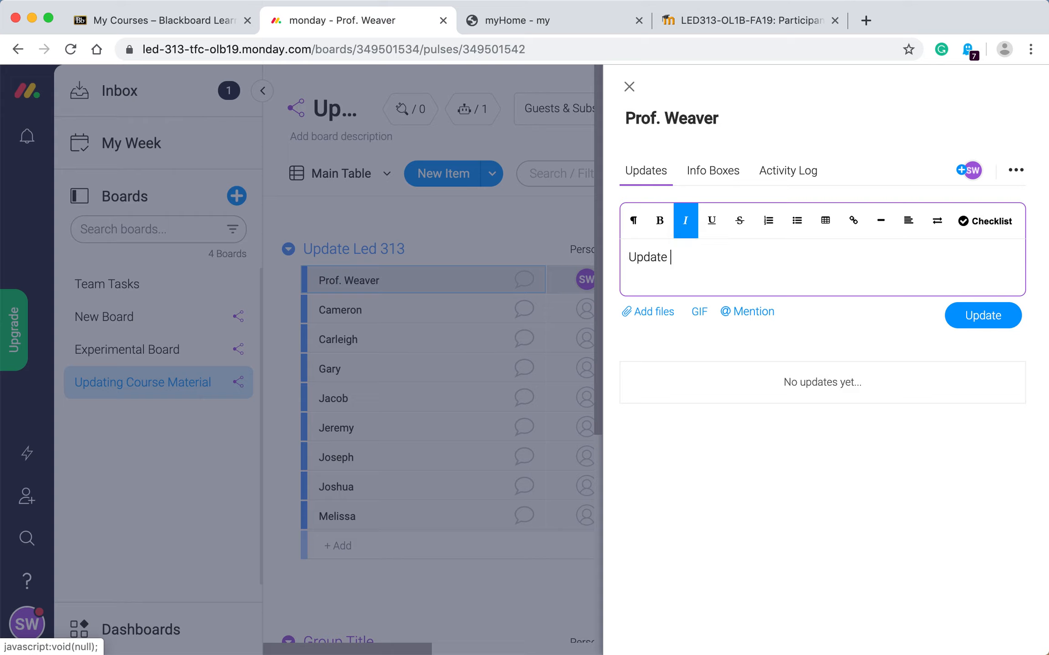
type(" course")
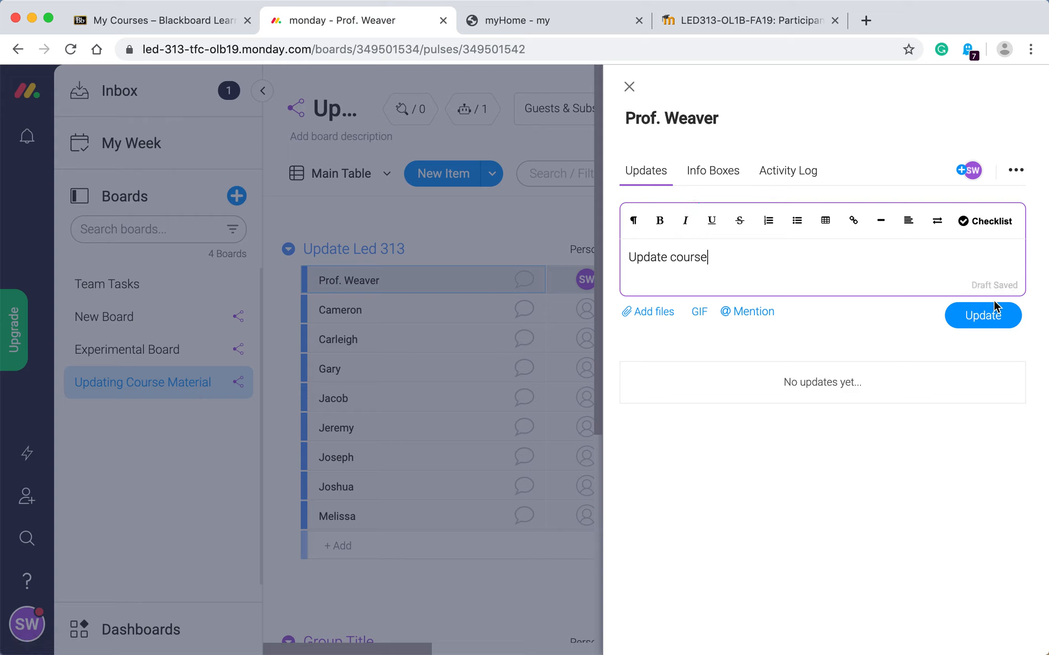
left_click(985, 315)
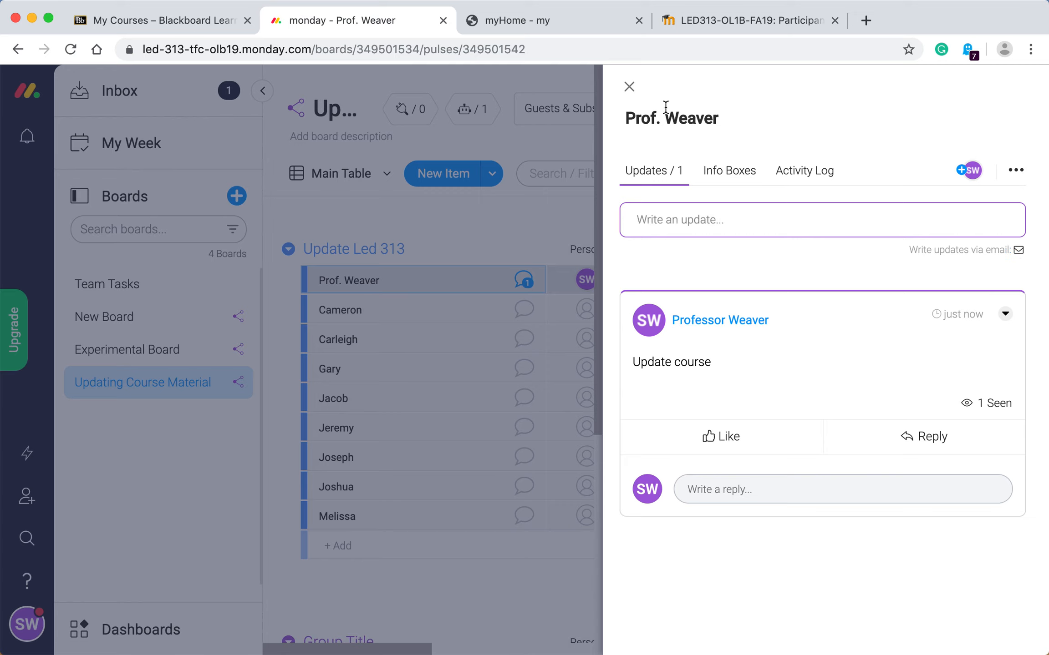
left_click(630, 88)
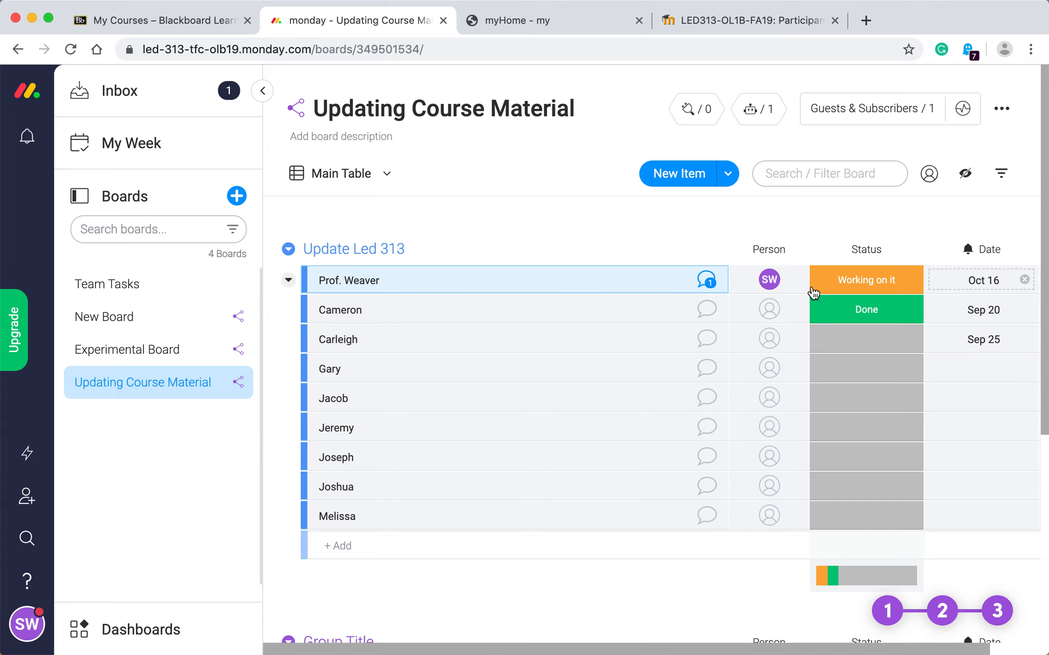
Step: Review the update posted on the professor's item and set the item's status to Done
left_click(706, 280)
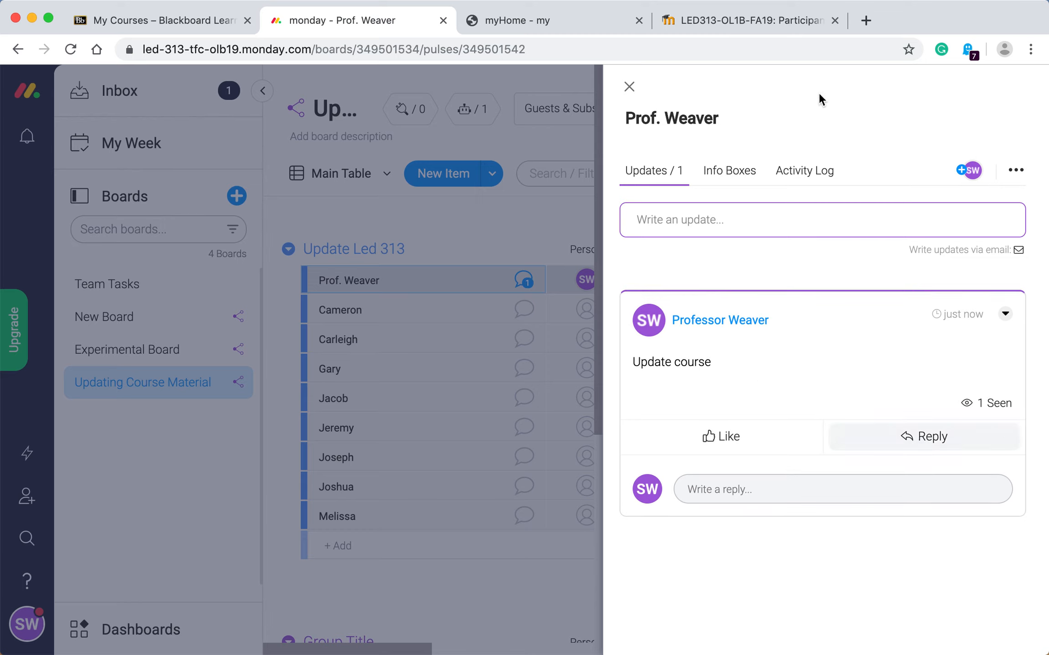
left_click(629, 87)
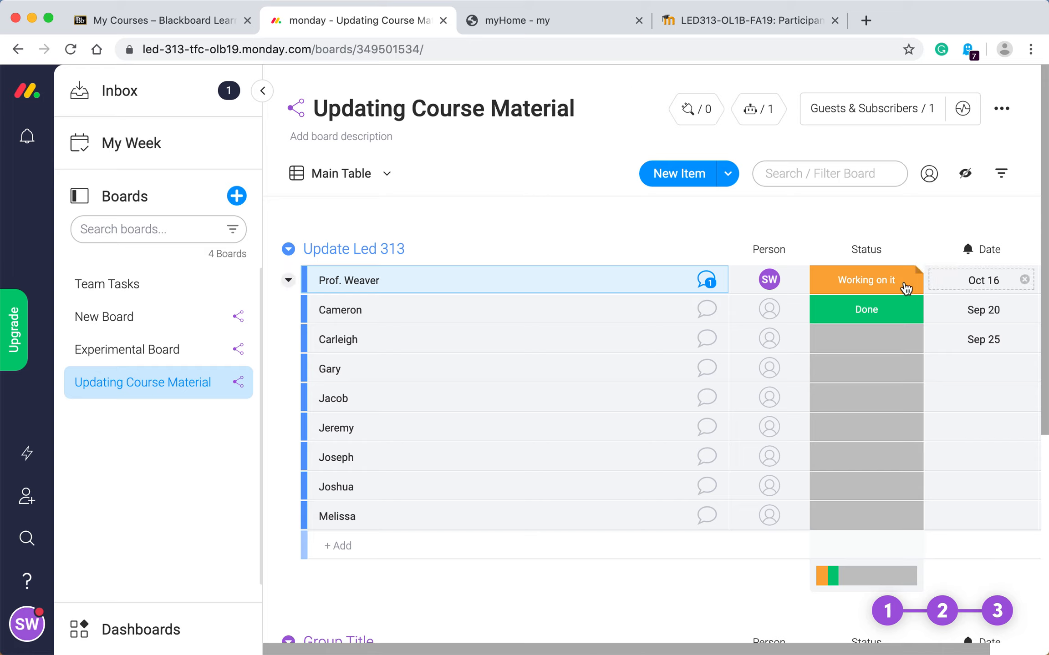
left_click(886, 284)
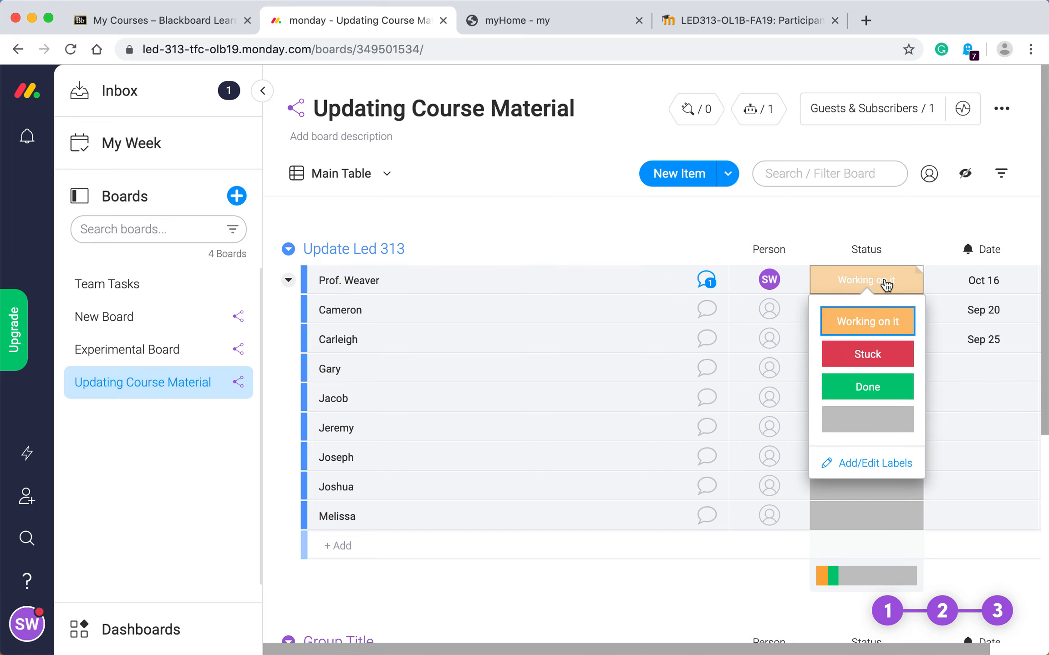
left_click(879, 392)
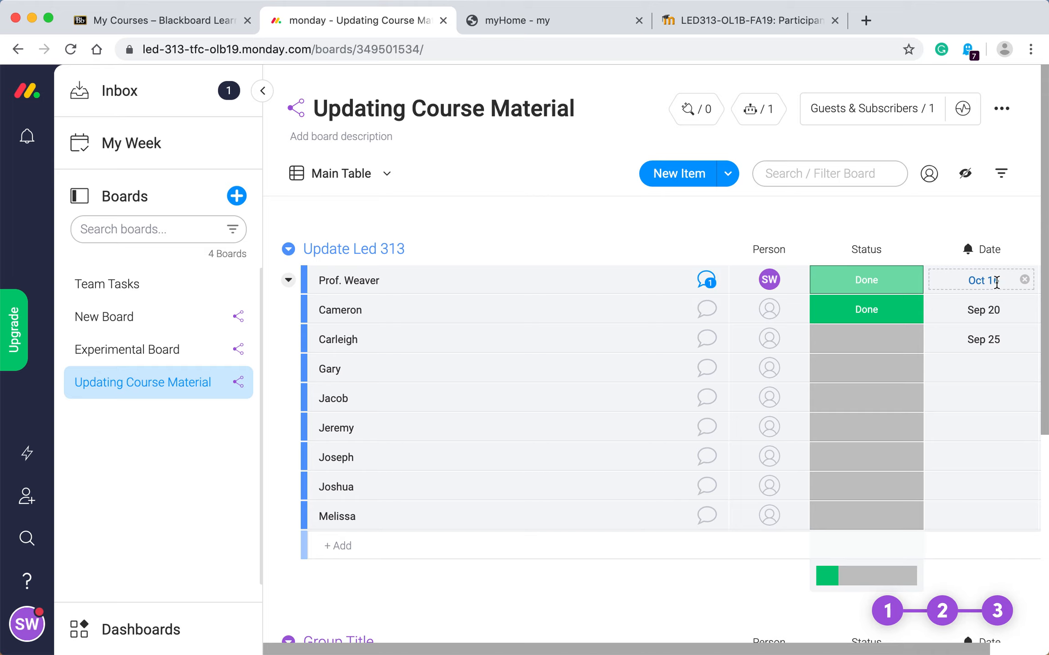
Step: Draft an update on the second item of the "Update Led 313" group reading "Find enegaging videos and articles about team purpose."
left_click(708, 310)
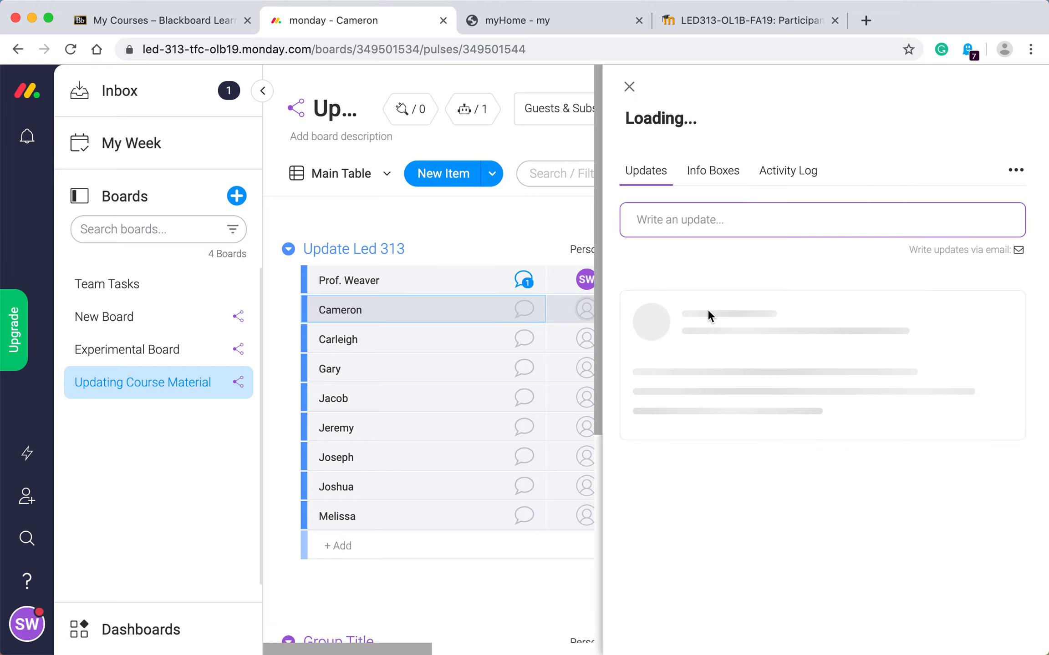
left_click(670, 222)
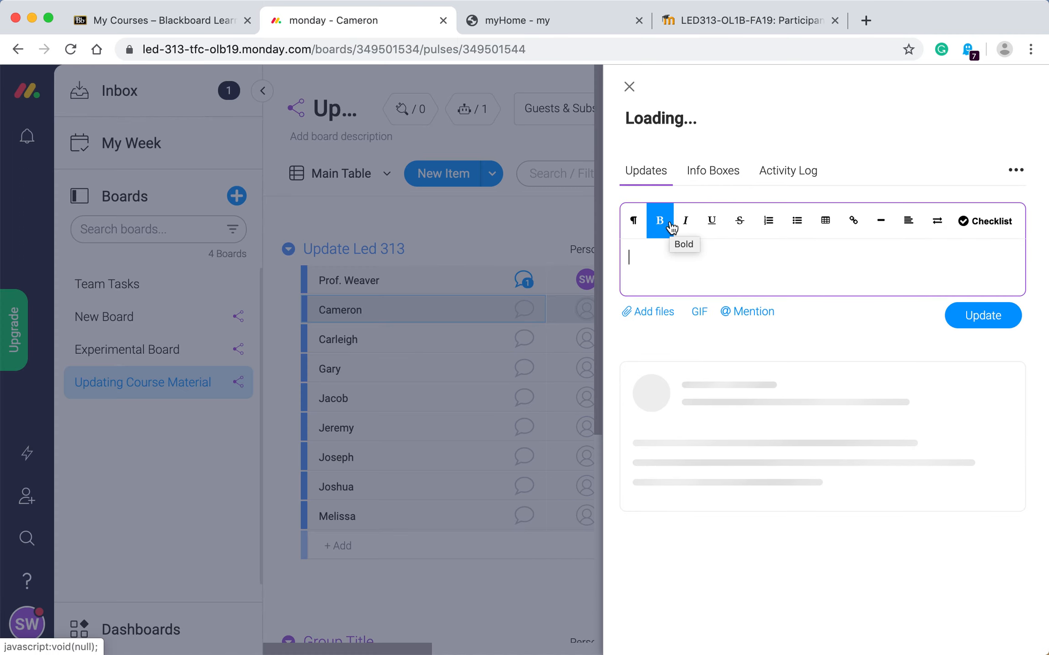
type("Fin")
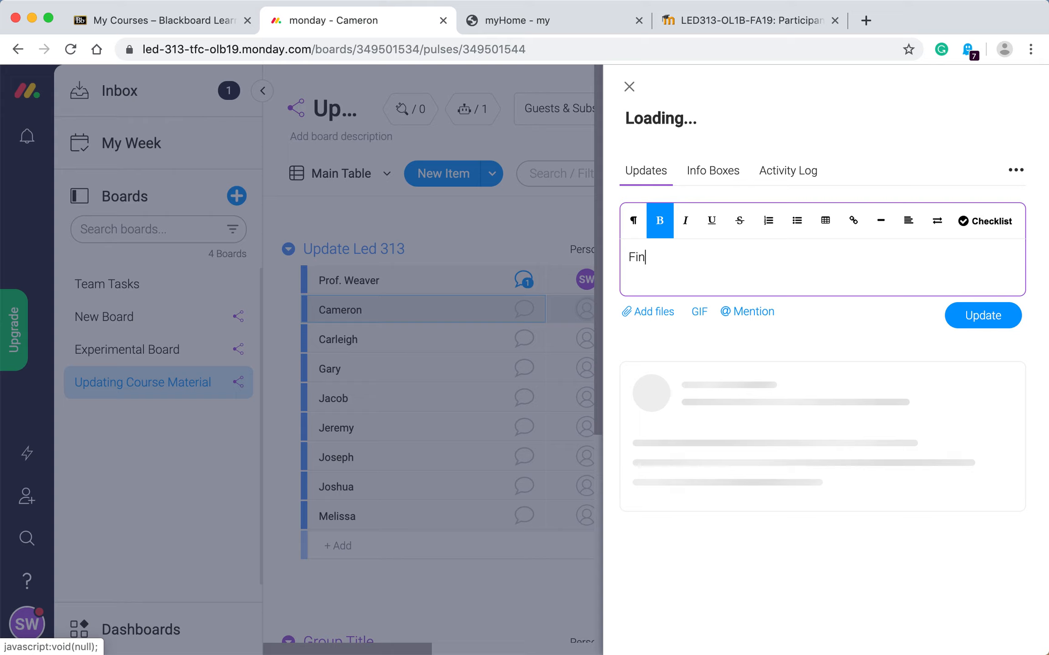
type("d enegagin")
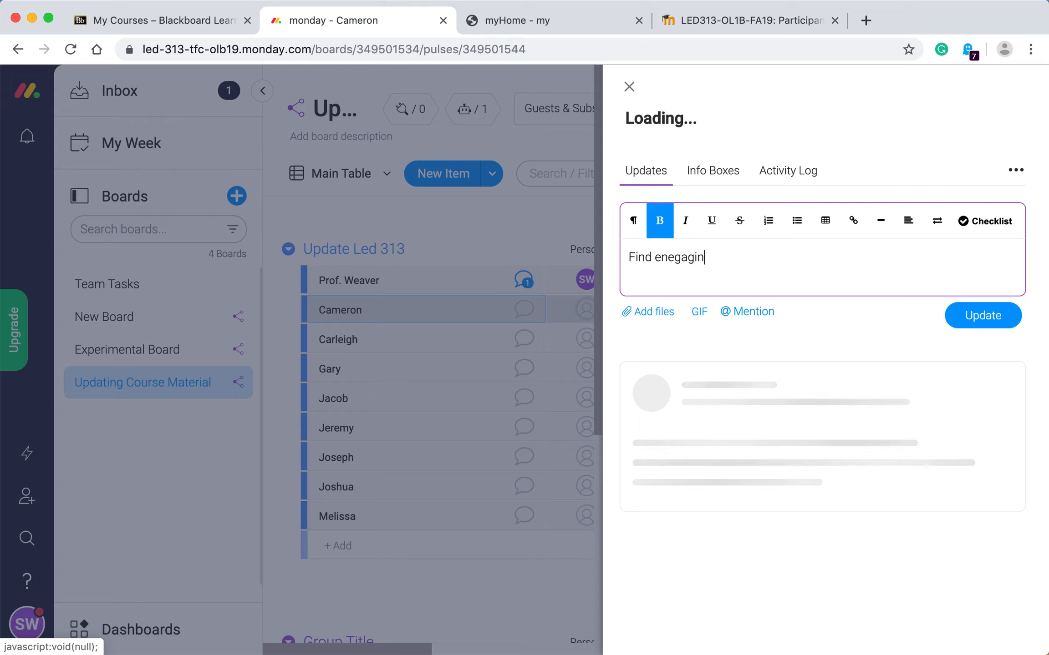
type("g videos ")
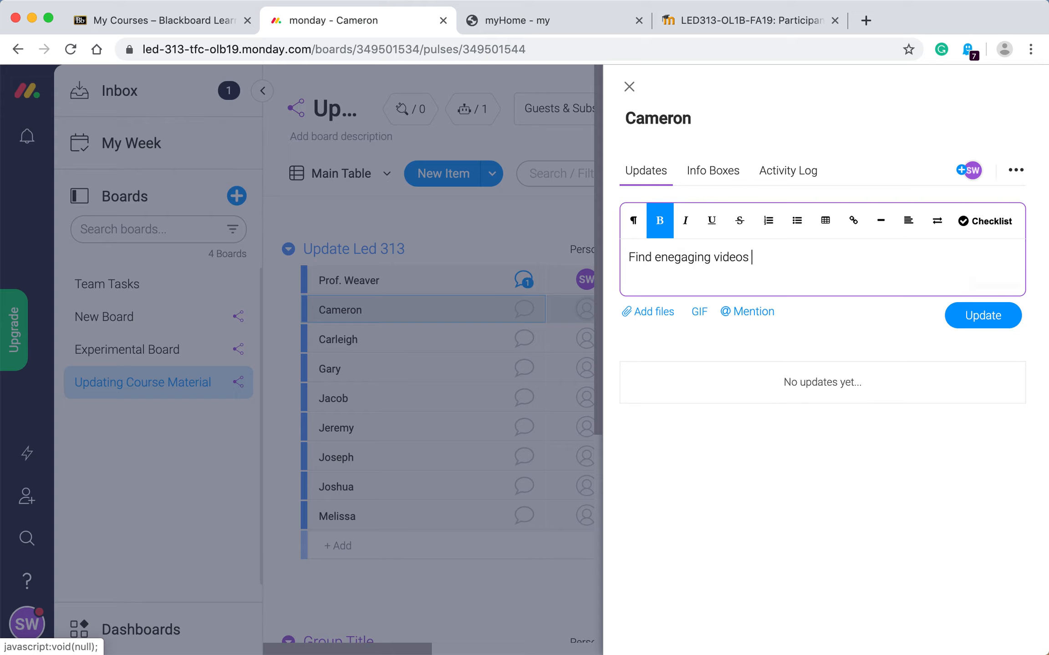
type("and d")
key("BackSpace")
type("articles ")
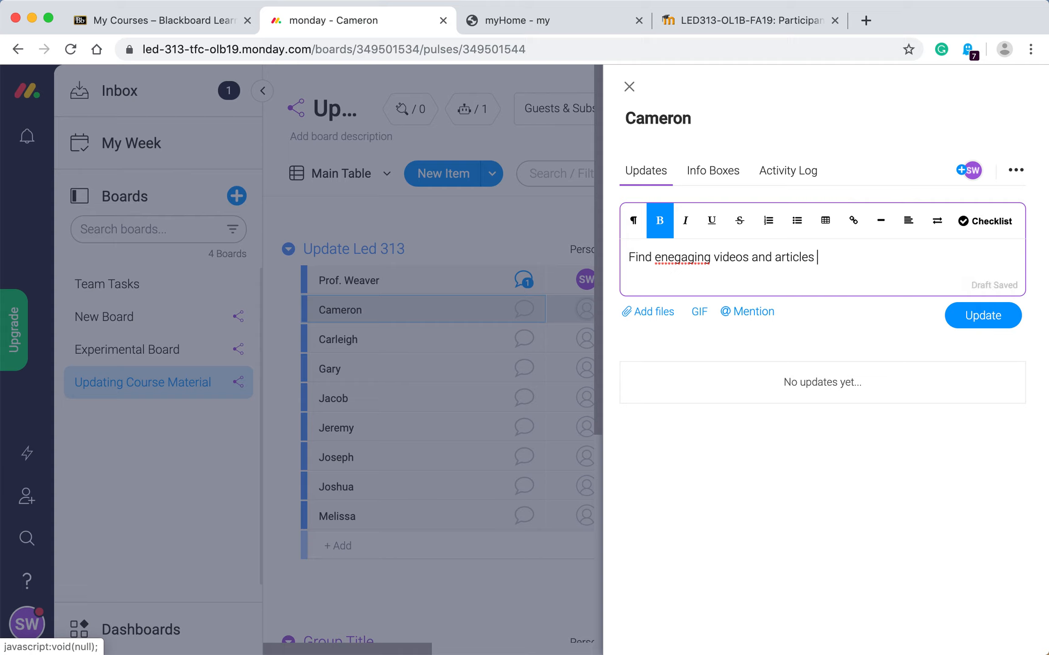
type("about team purpose")
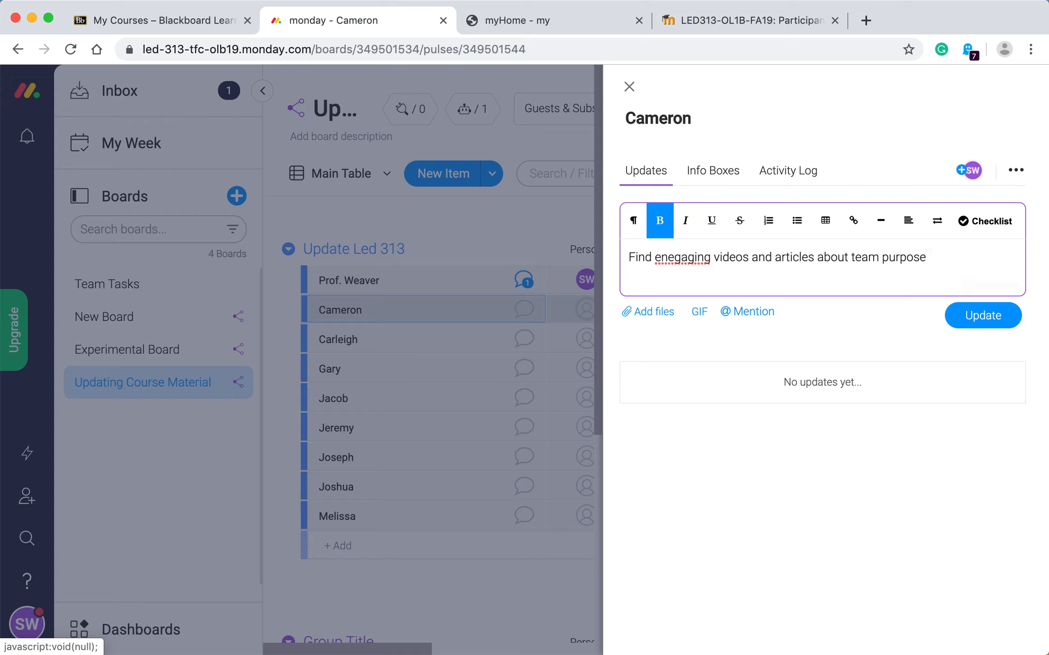
type(".")
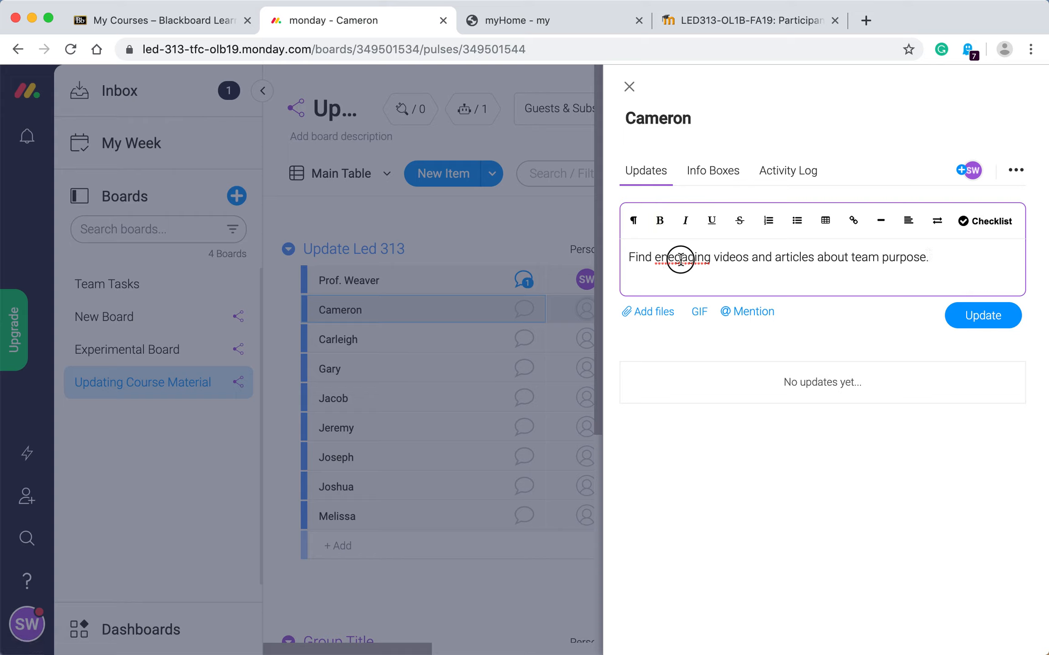
Step: Correct the misspelled second word of the drafted update to "engaging"
left_click(680, 259)
key("BackSpace")
key("BackSpace")
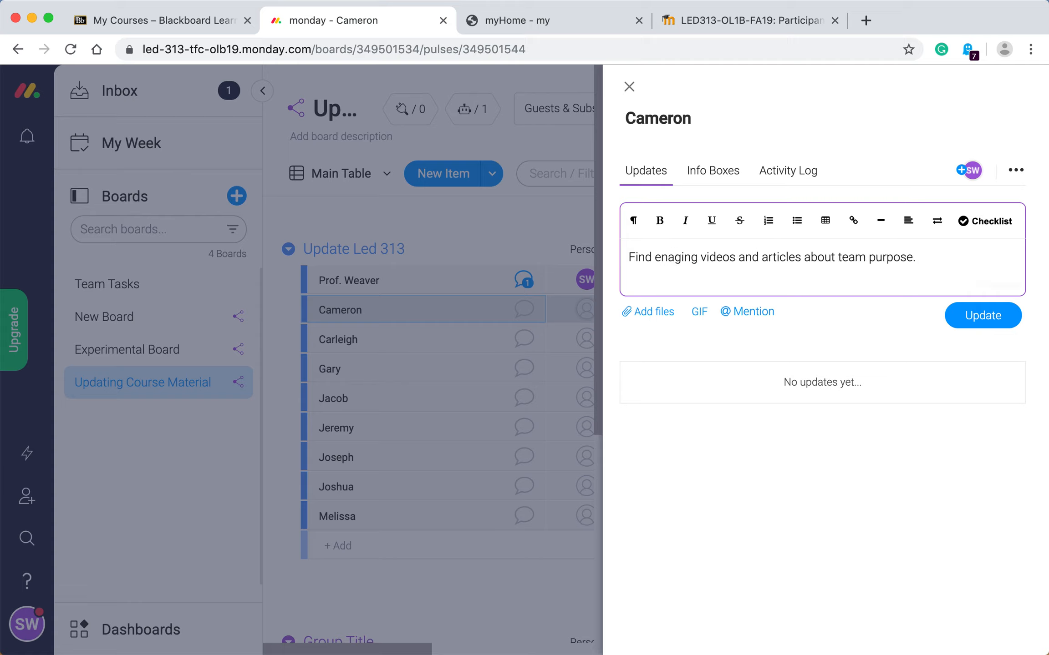
type("g")
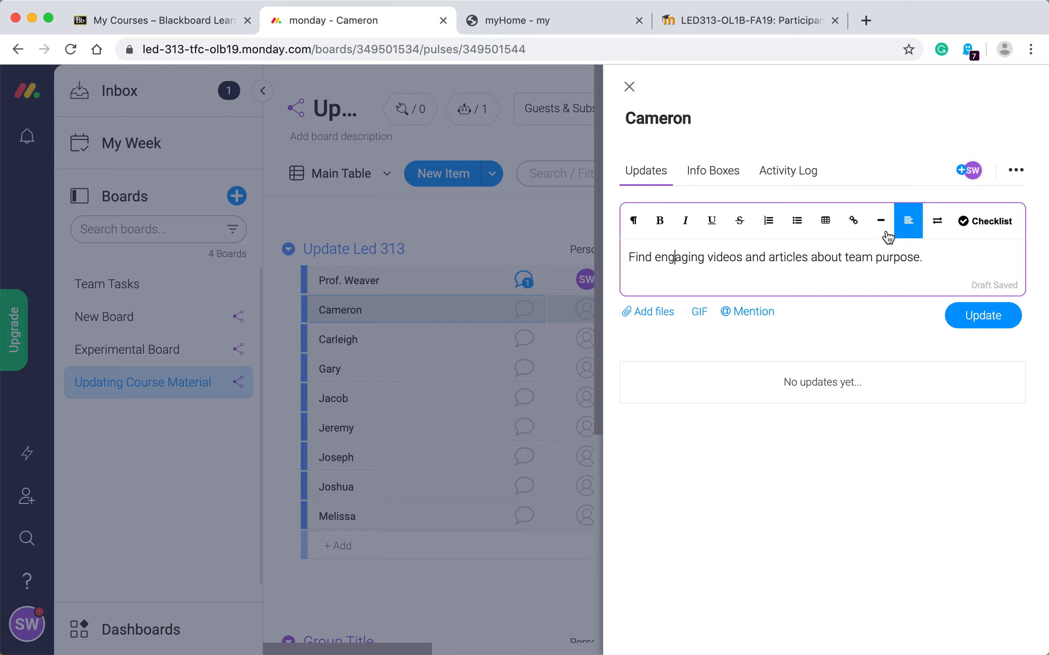
Step: Post the drafted update on the second item and reopen its updates pane to review the entry
left_click(978, 318)
left_click(977, 318)
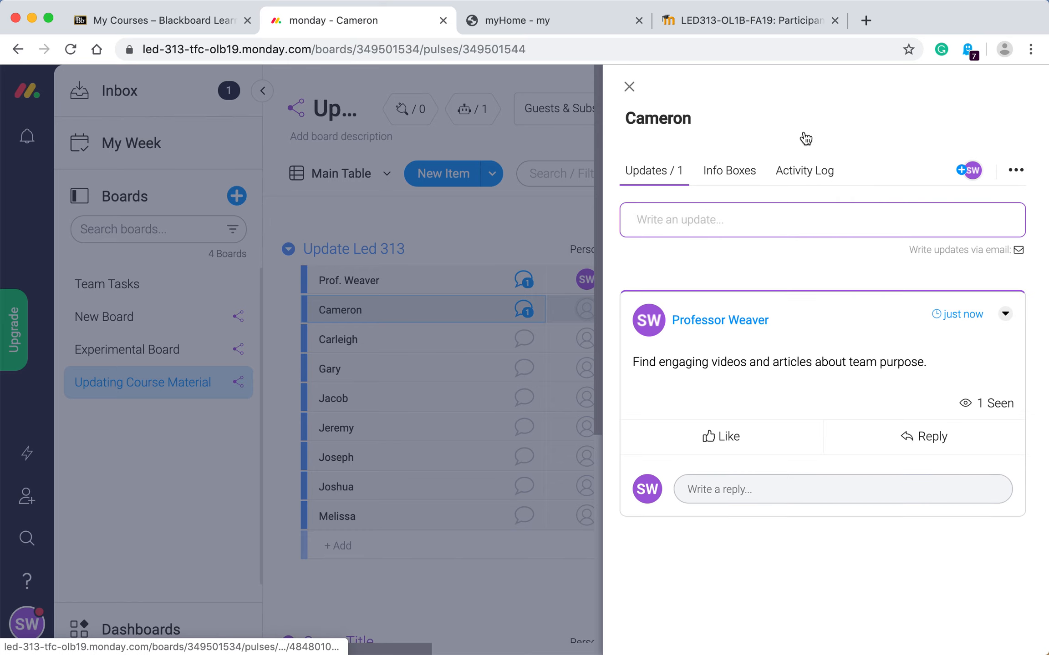
left_click(630, 87)
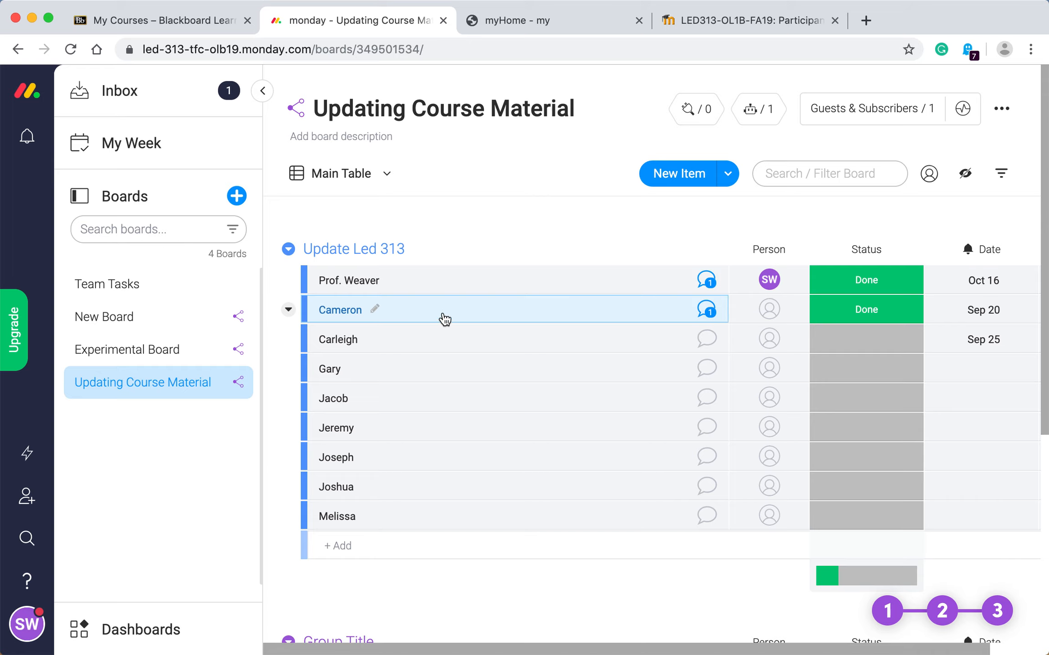
left_click(706, 310)
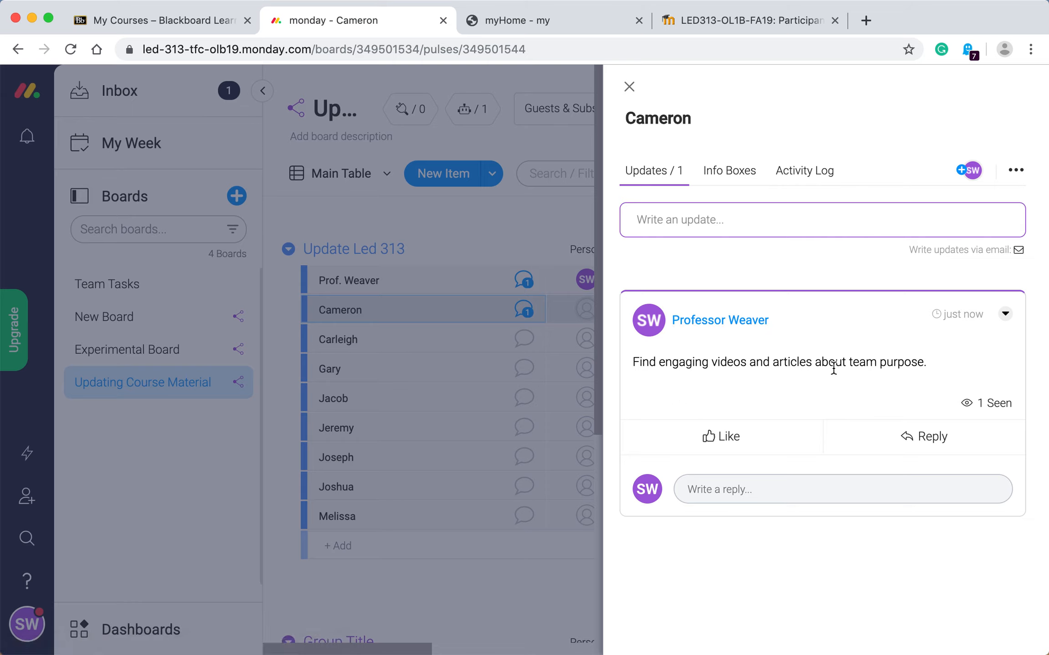
left_click(629, 87)
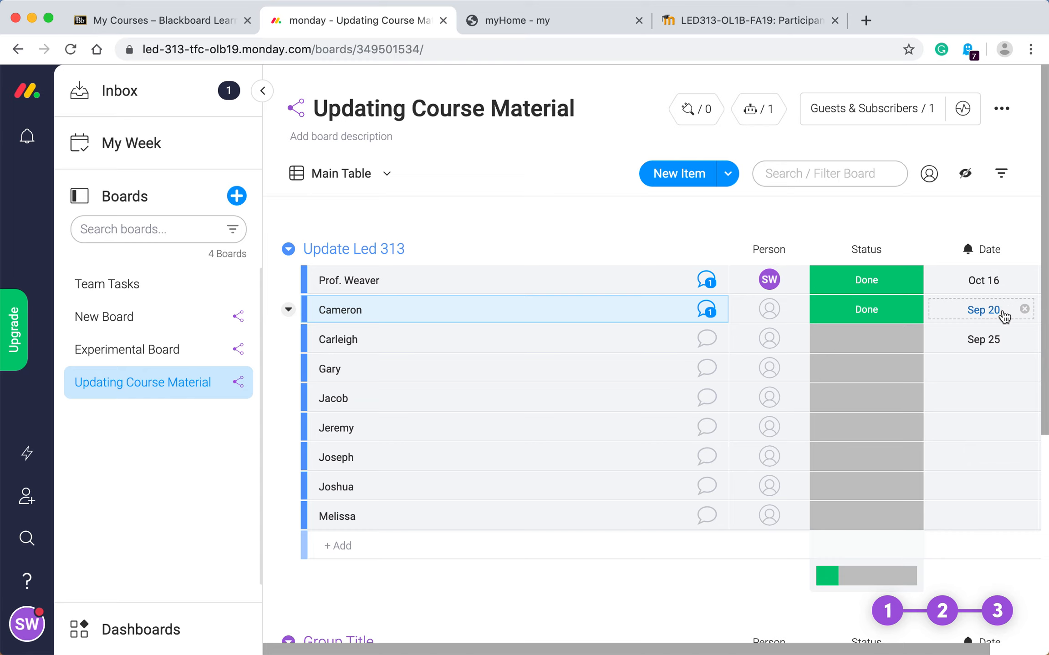
Step: Set the date of the second item in the "Update Led 313" group to October 23, 2019 and dismiss the feature notice
left_click(1004, 316)
scroll(1002, 307, "down", 2)
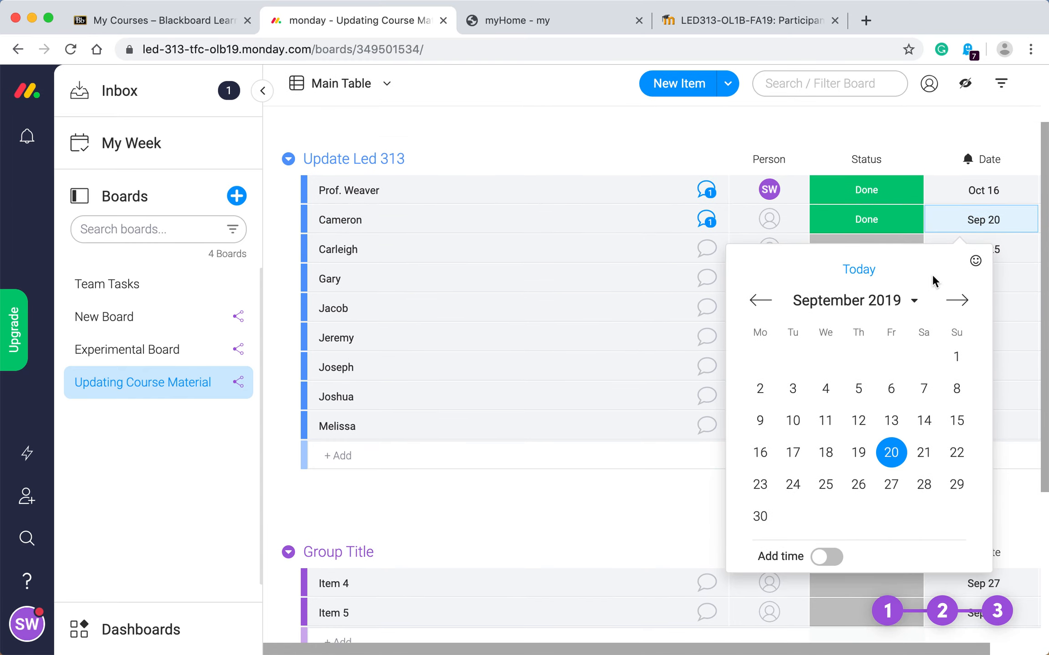
left_click(989, 222)
left_click(989, 222)
left_click(964, 303)
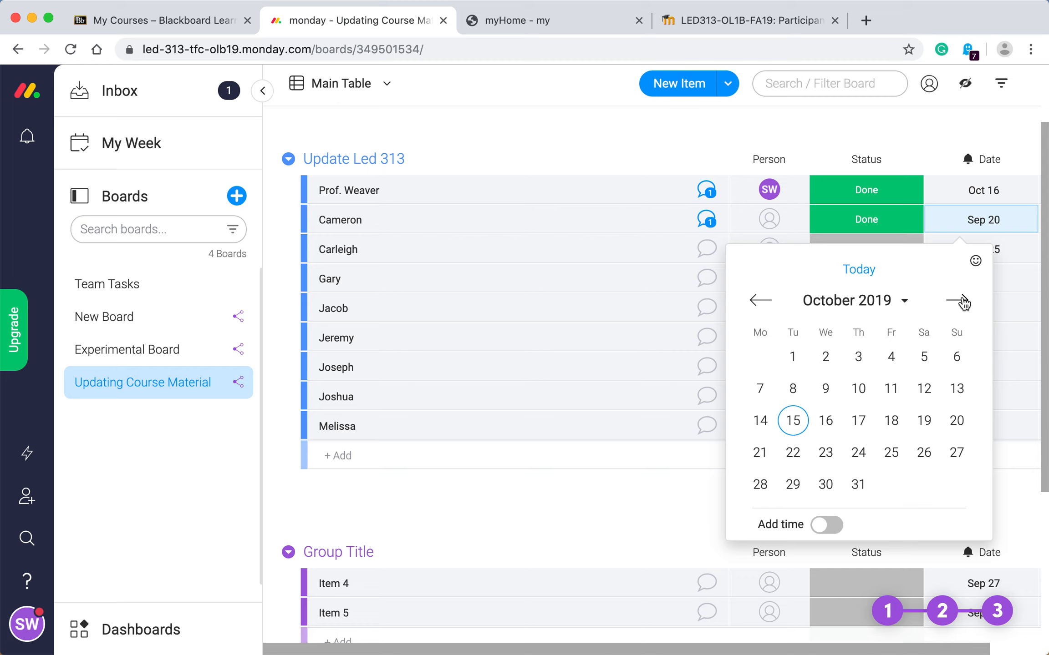
left_click(825, 452)
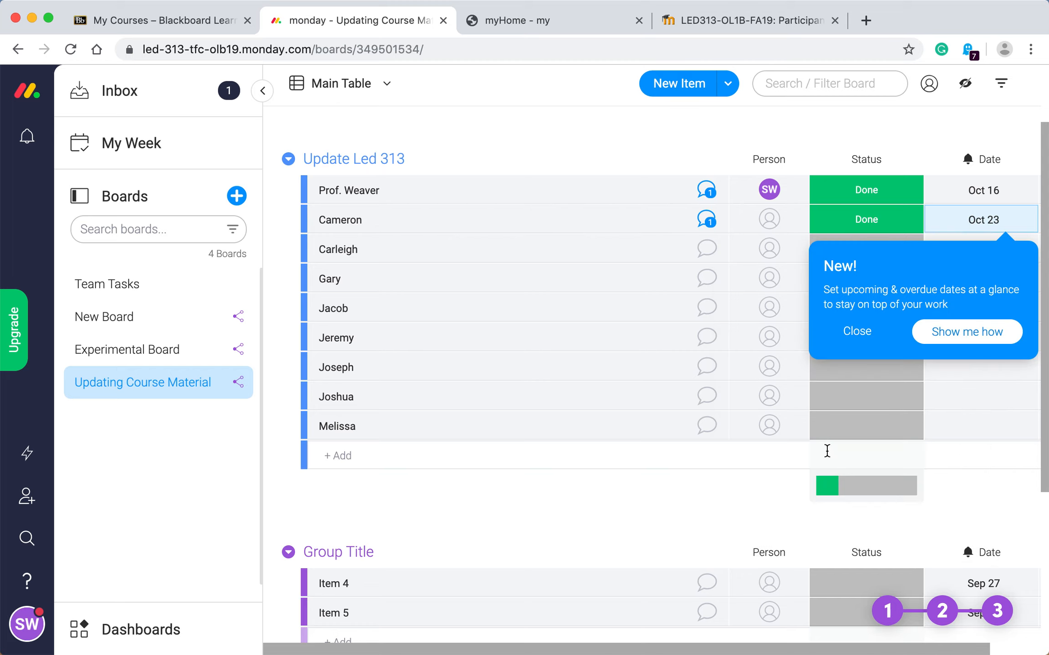
left_click(1008, 223)
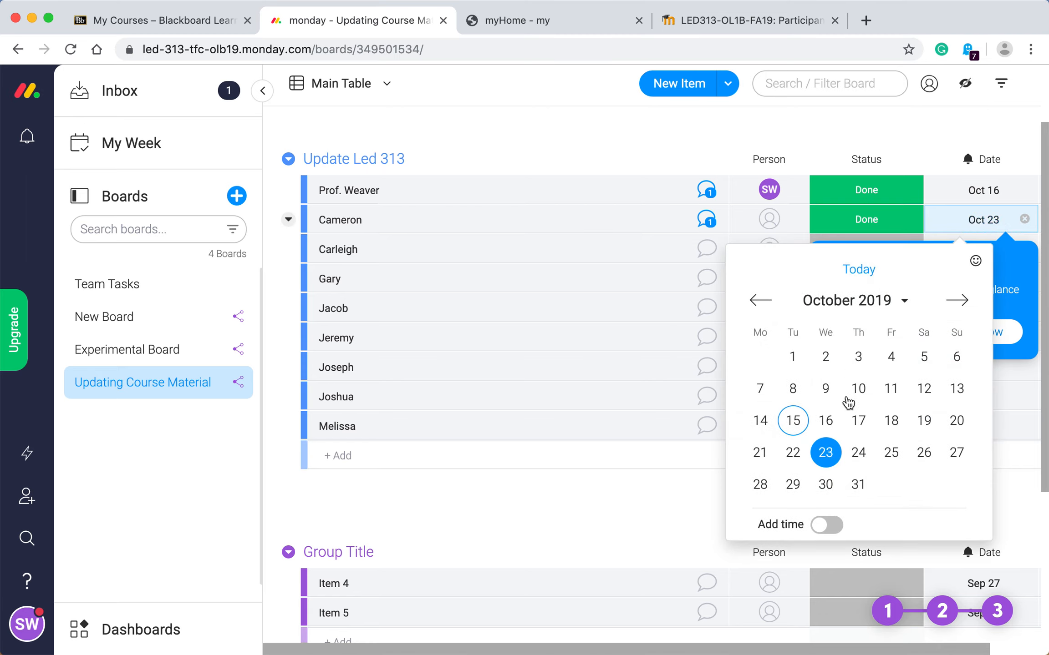
left_click(826, 451)
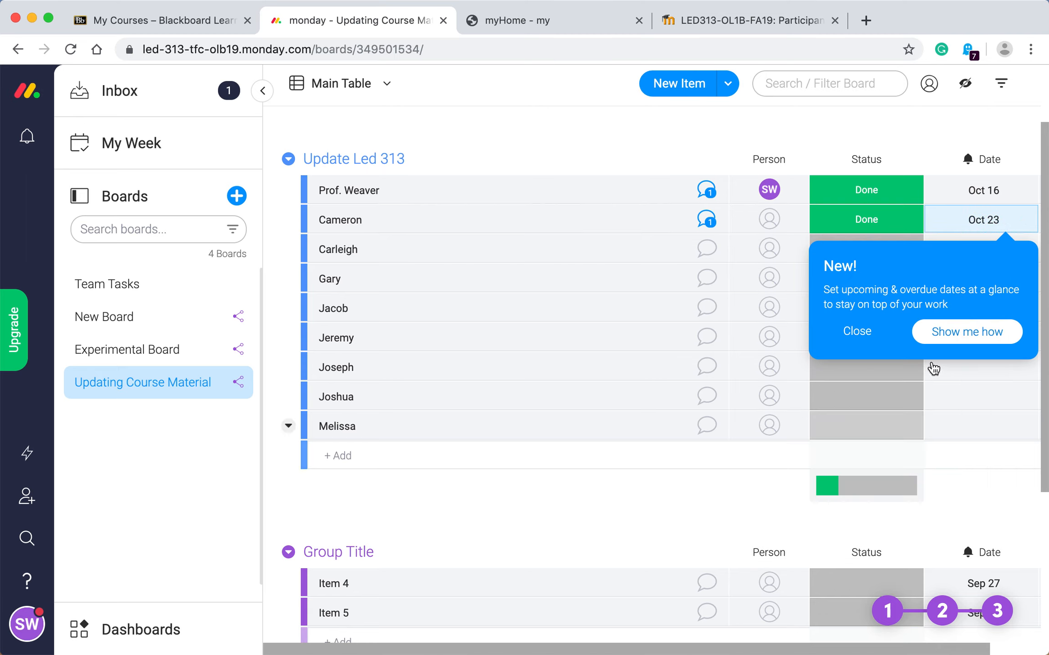
left_click(859, 340)
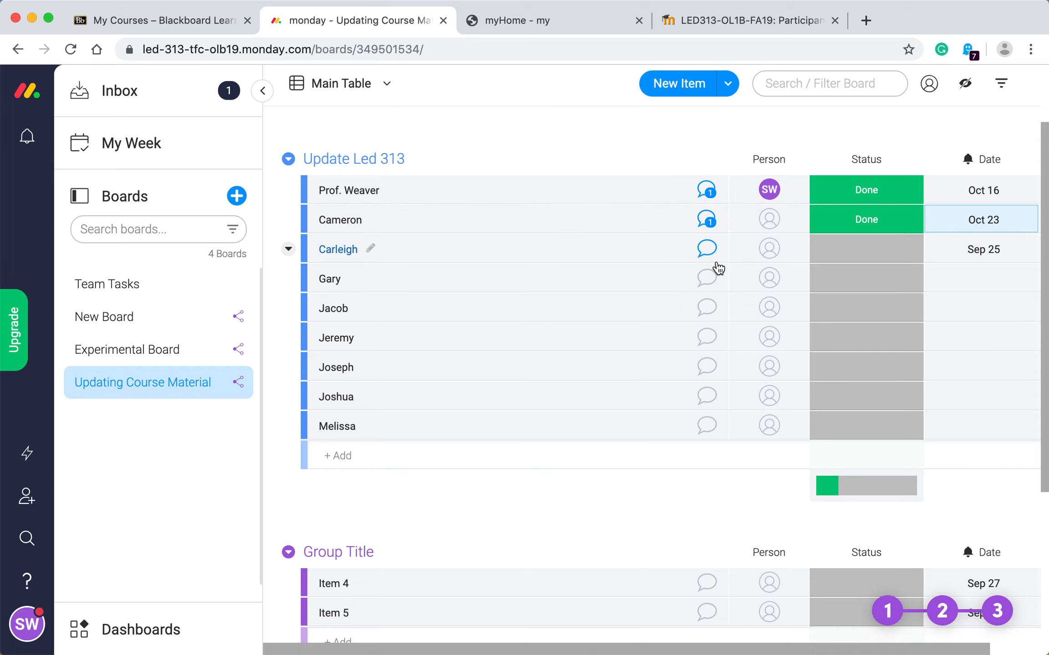
Step: Post an update on the third item reading "Find content person group fit principles and recruiting the right people" and close its updates pane
left_click(707, 252)
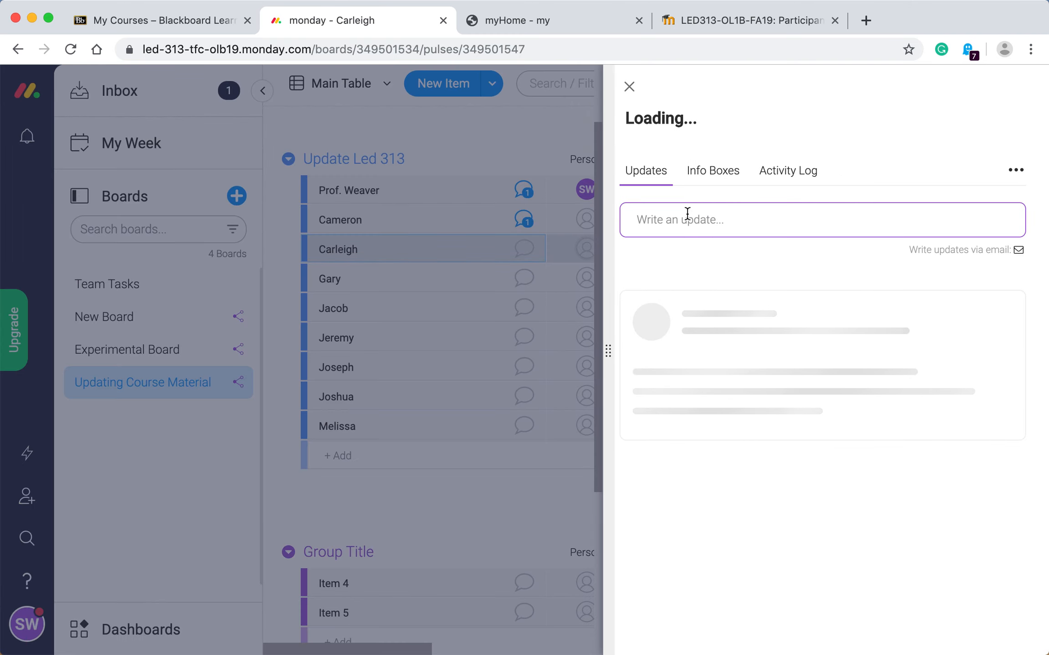
left_click(687, 214)
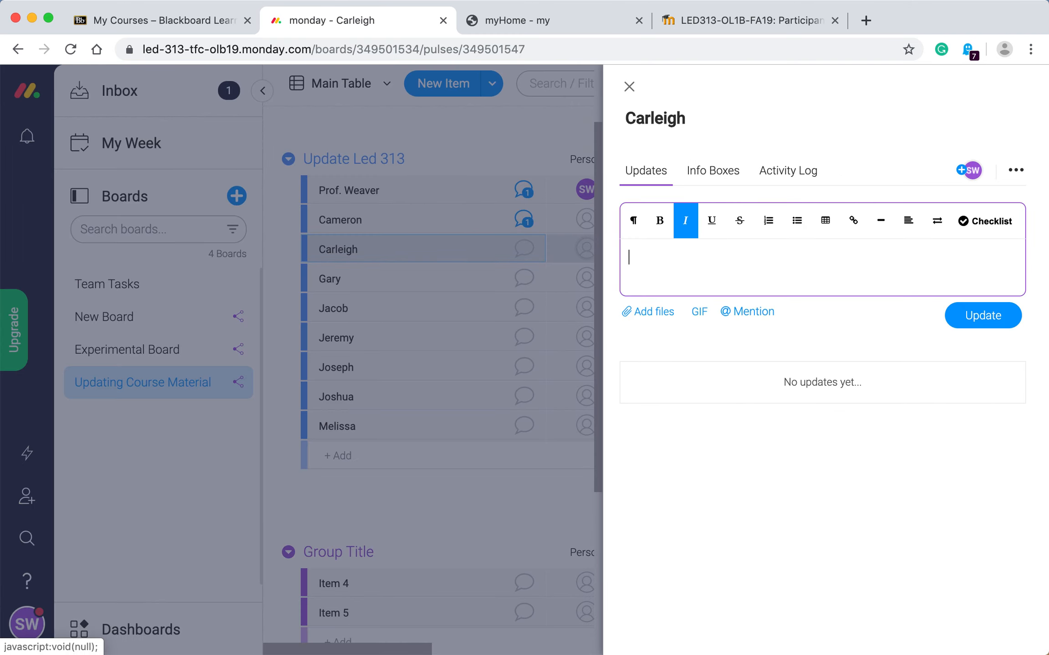
type("Find con")
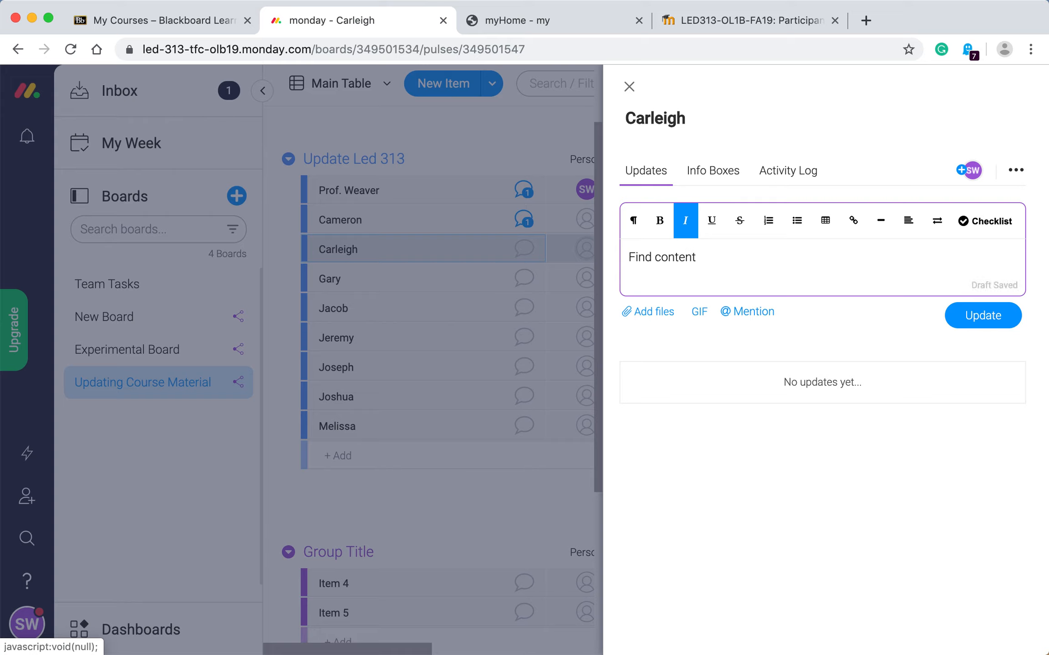
type("tent person group fi")
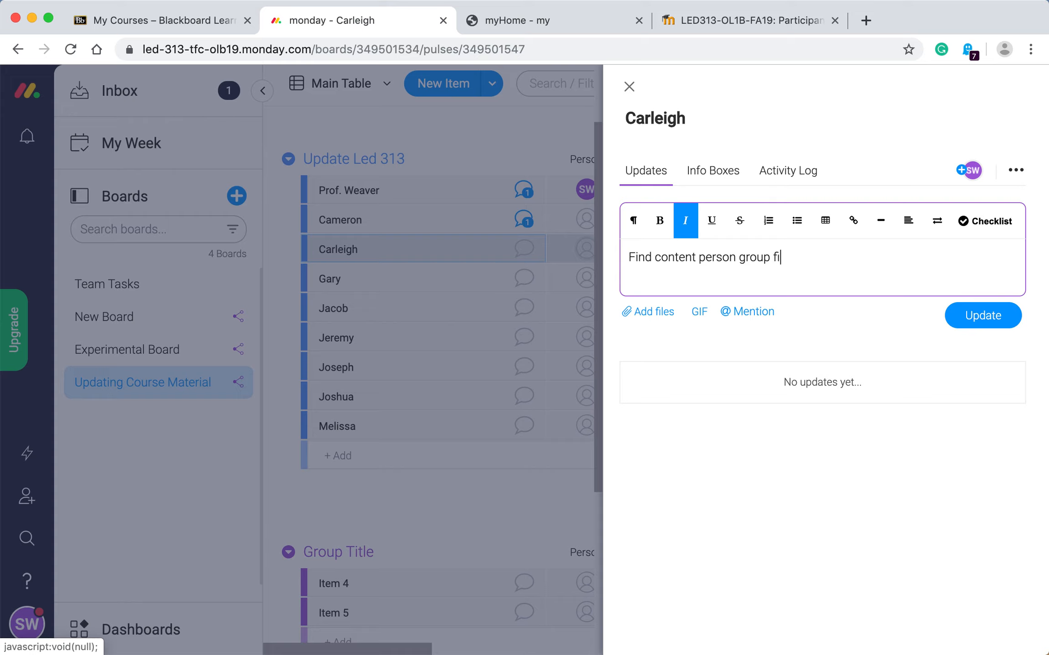
type("t principles")
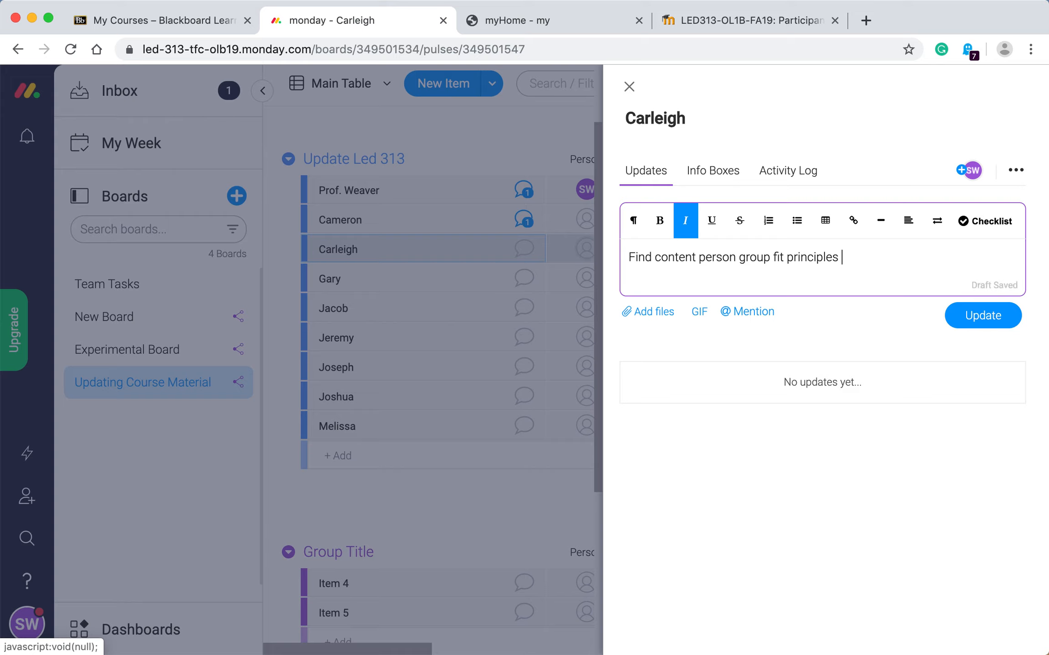
type(" and recruiting")
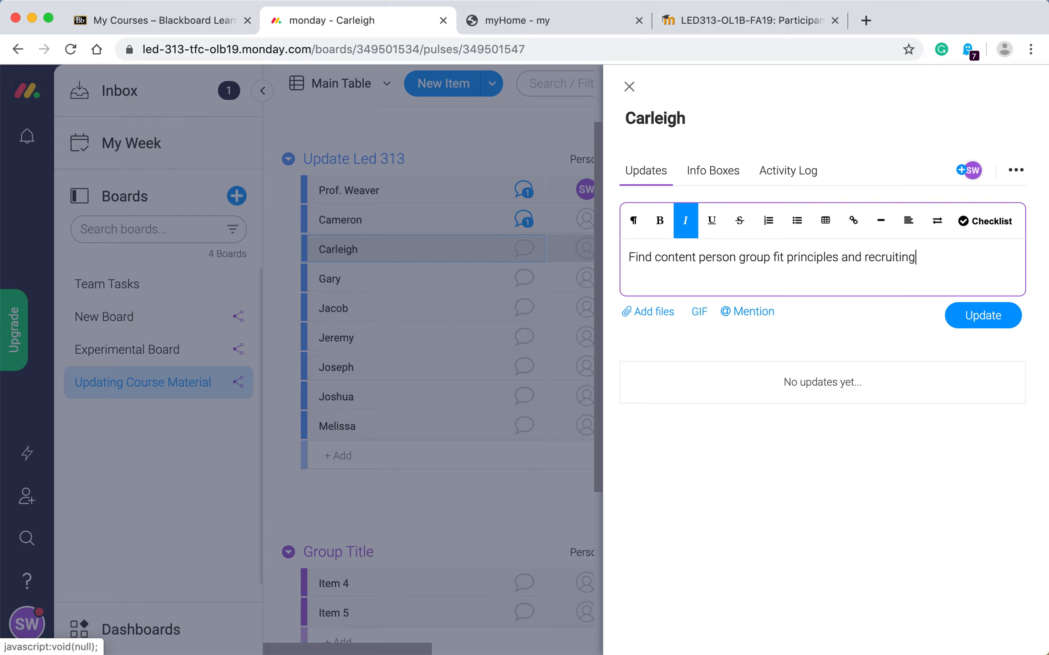
type(" the right pepople")
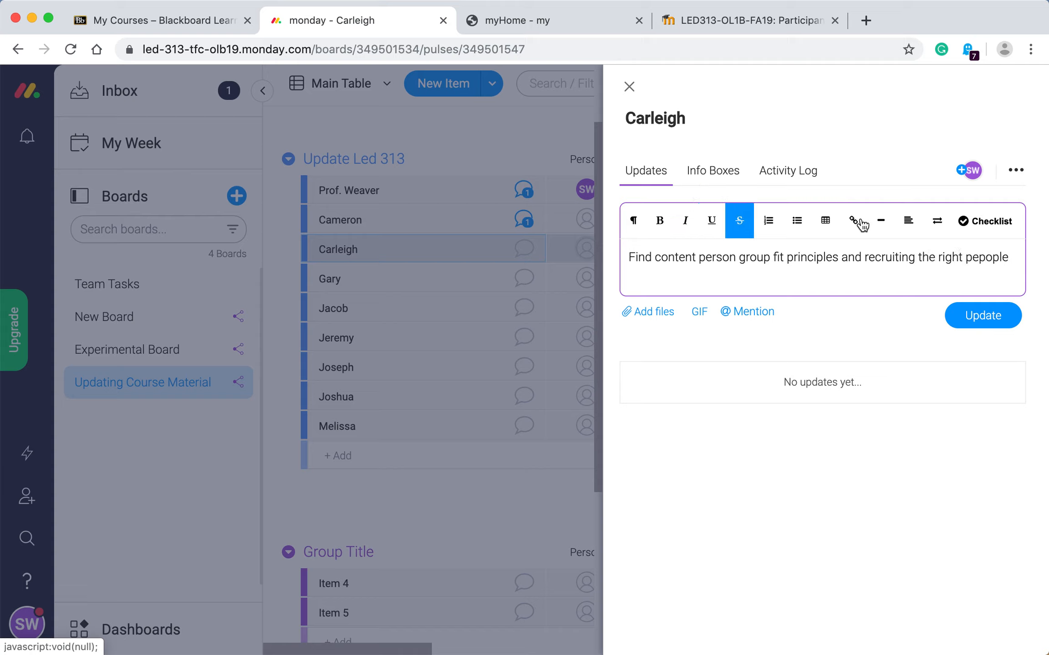
key("BackSpace")
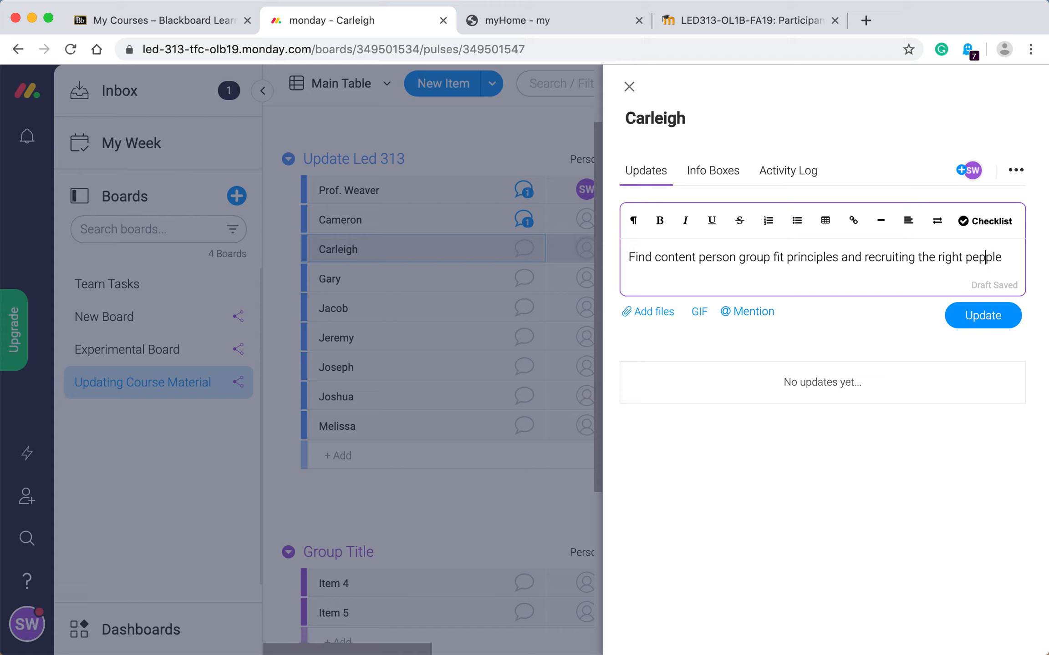
key("BackSpace")
type("o")
left_click(1005, 314)
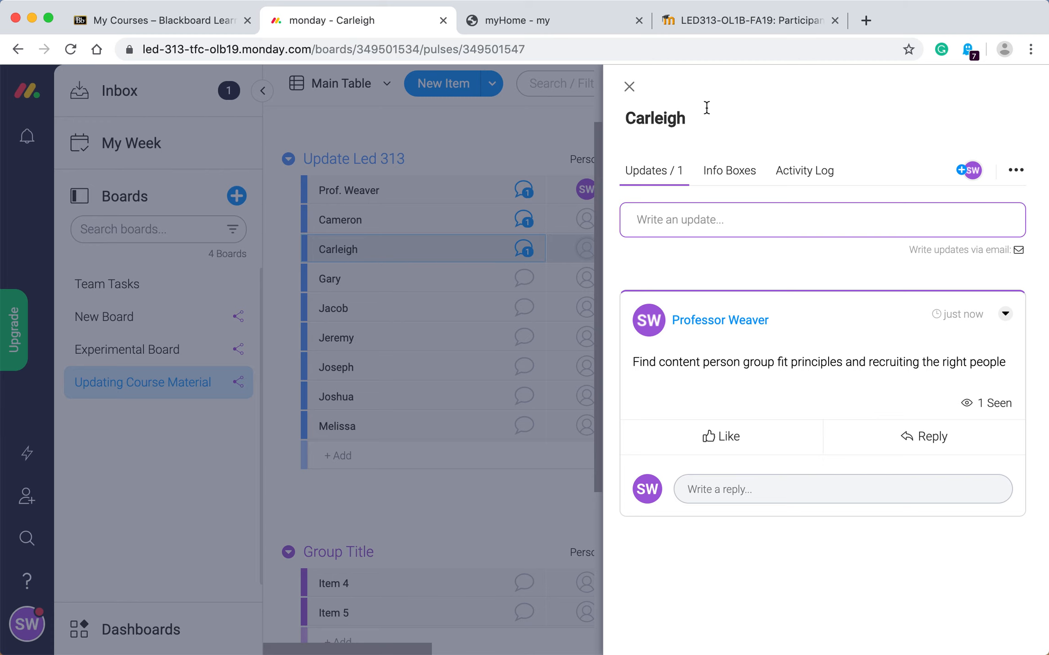
left_click(629, 91)
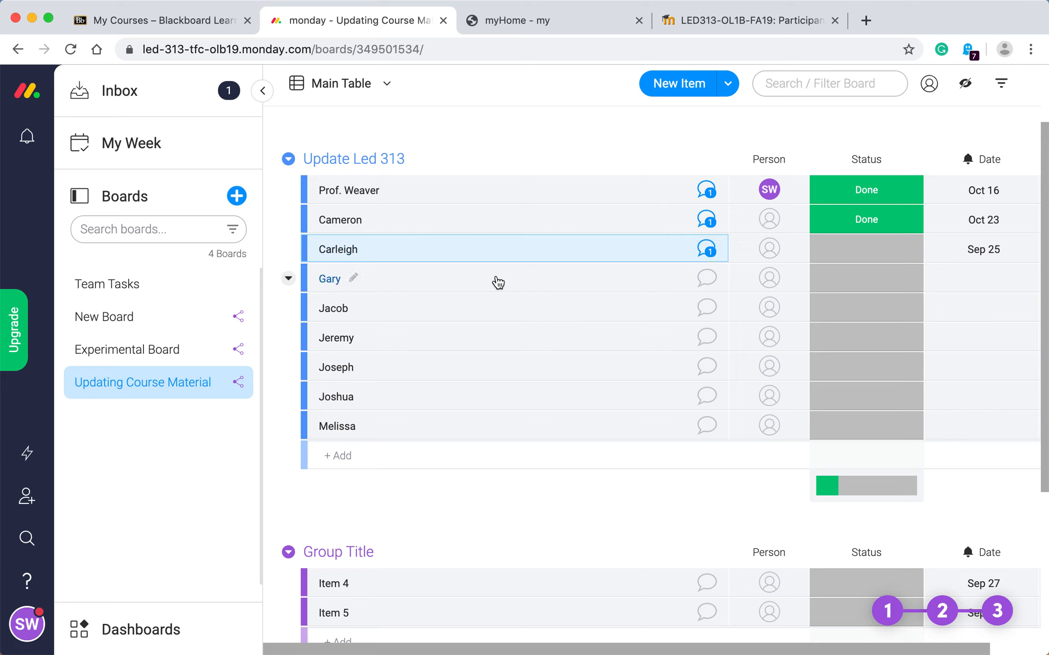
Step: Post an update on the fourth item to narrate the Powerpoint and submit it to the group's last participant for editing, and close the pane
left_click(705, 287)
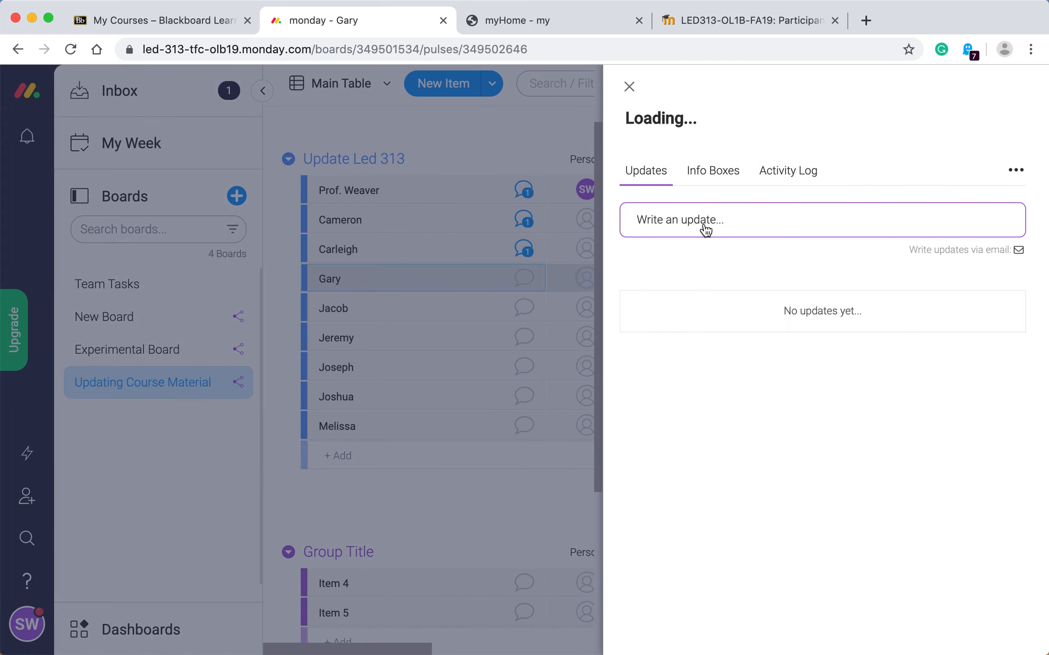
left_click(704, 226)
type("Narrate")
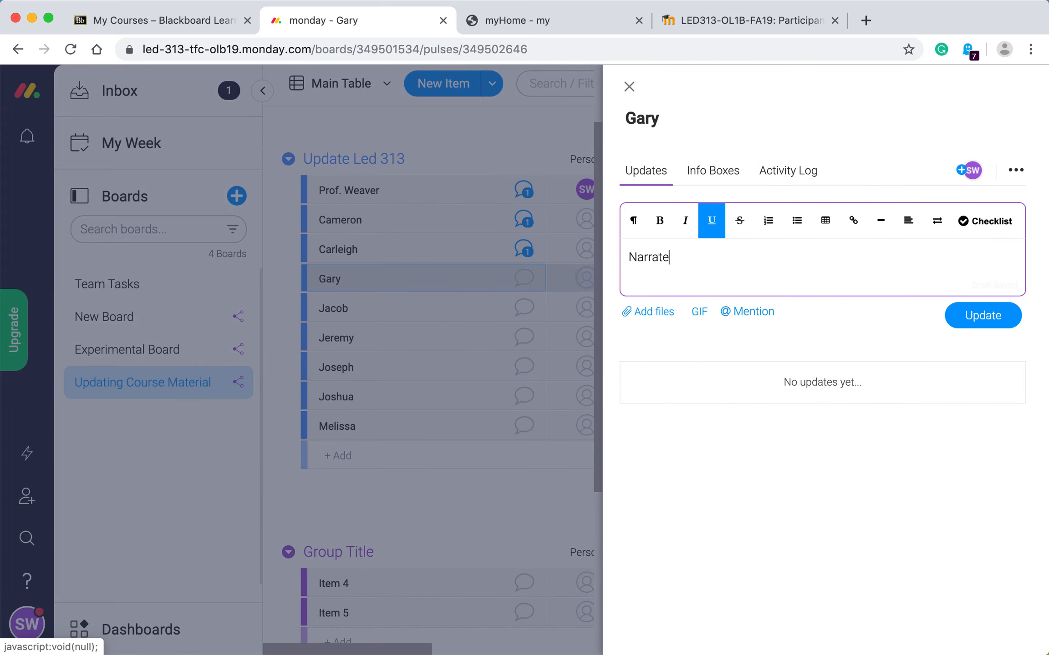
type(" Powerpoint")
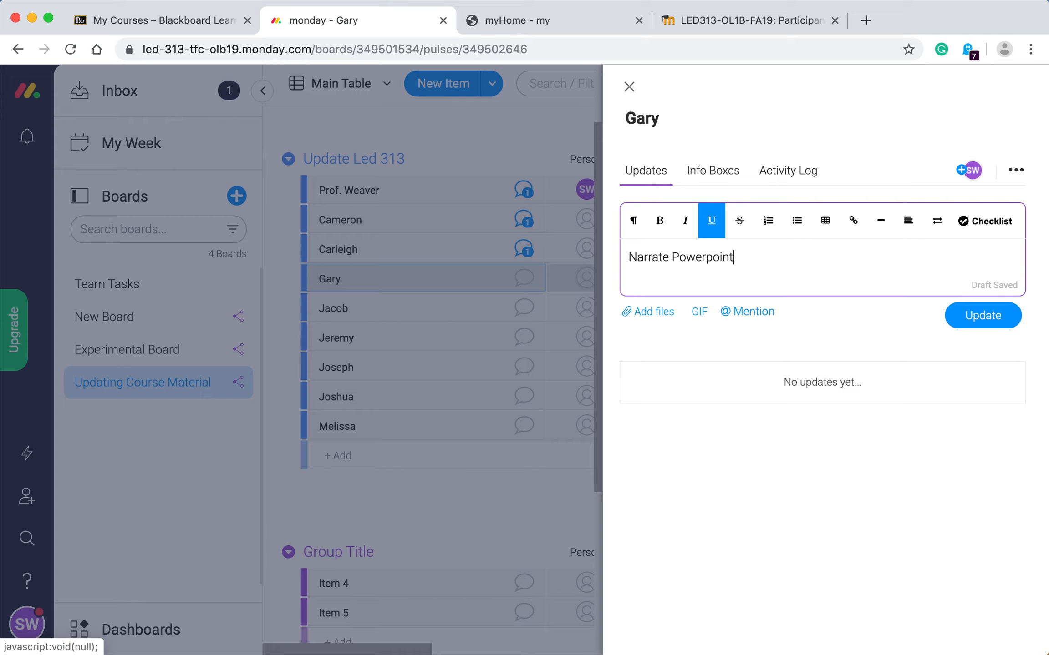
type(" and asubmit ")
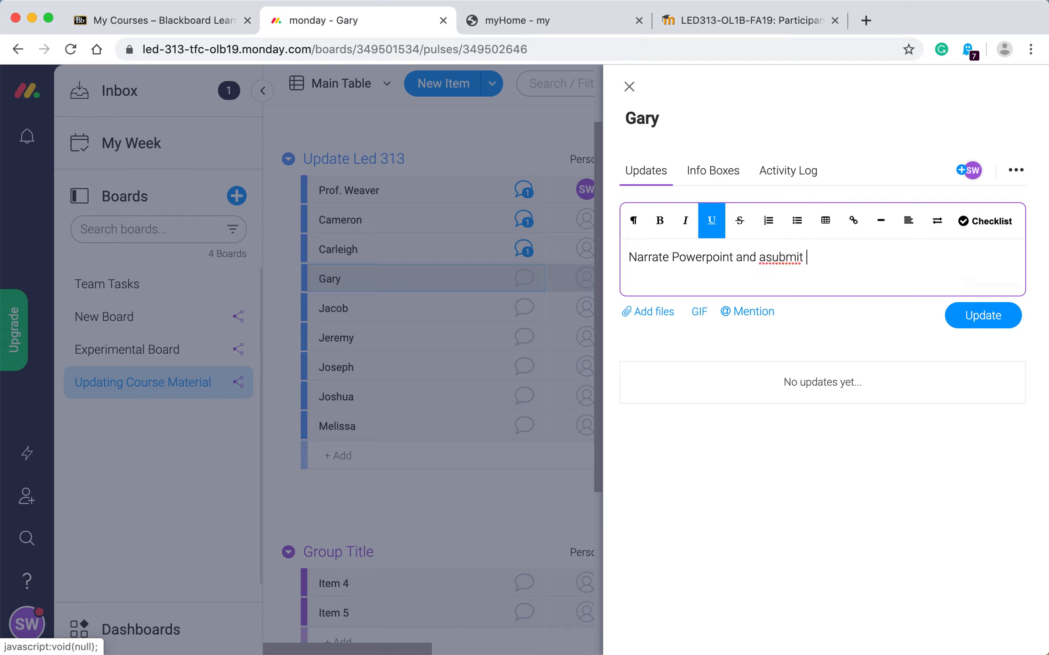
type("Powerpoint to Melissa")
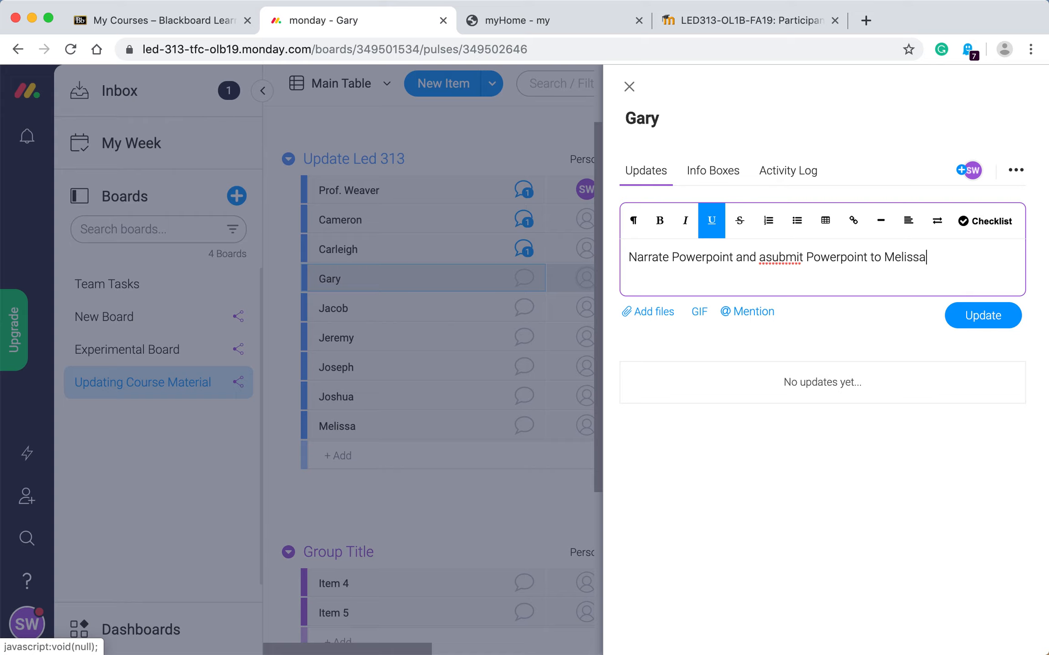
type(" for editing")
left_click(766, 258)
key("BackSpace")
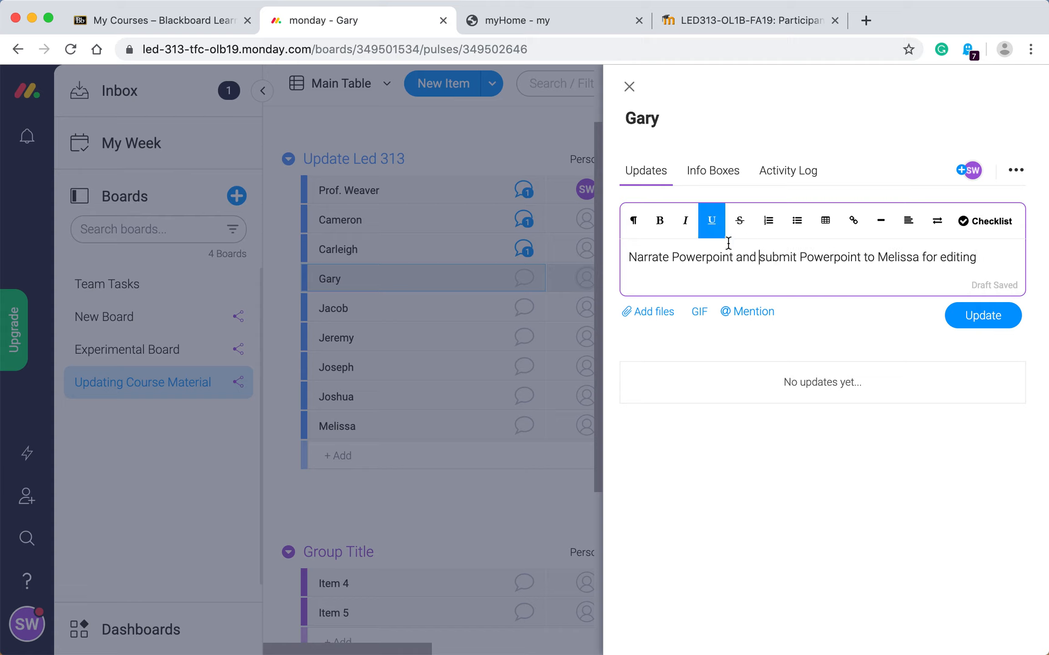
left_click(963, 314)
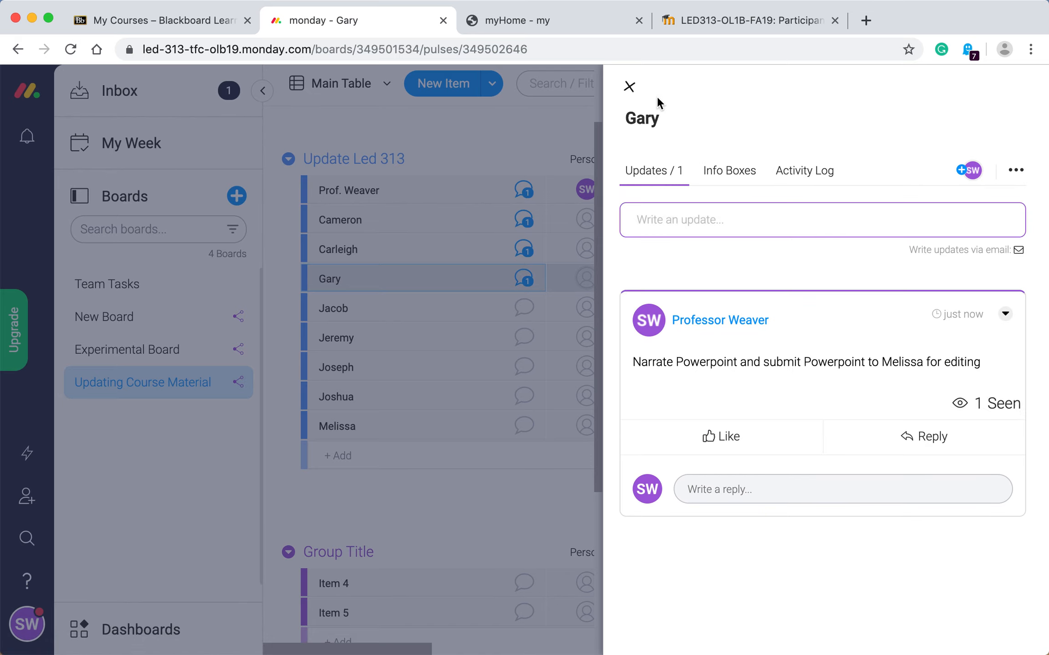
left_click(630, 89)
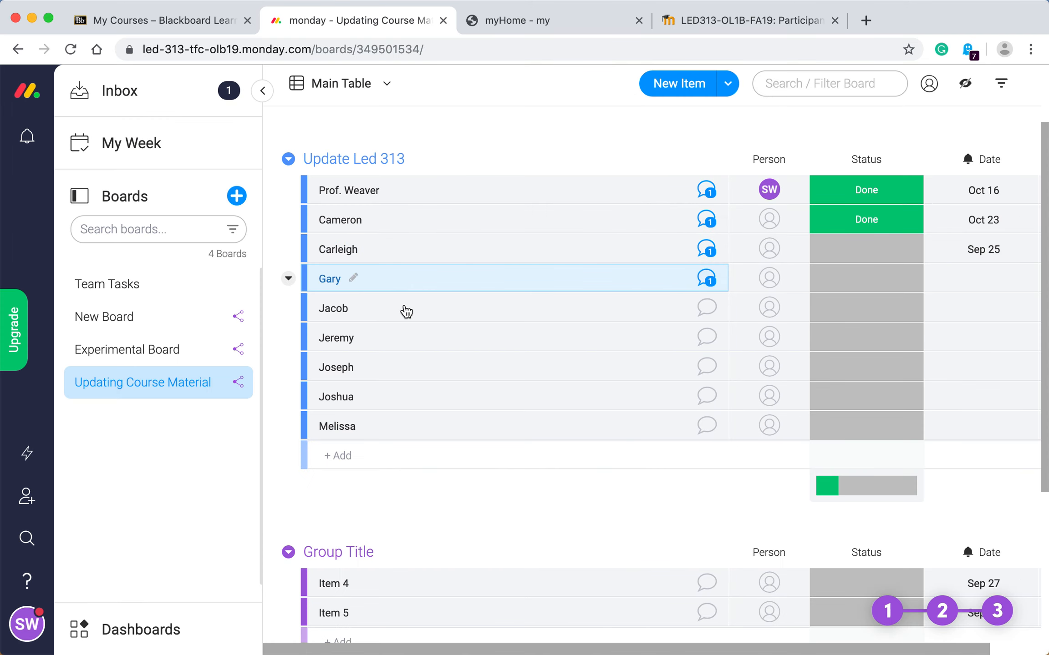
Step: Review the update posted on the fourth item and set the item's status to Working on it
left_click(705, 280)
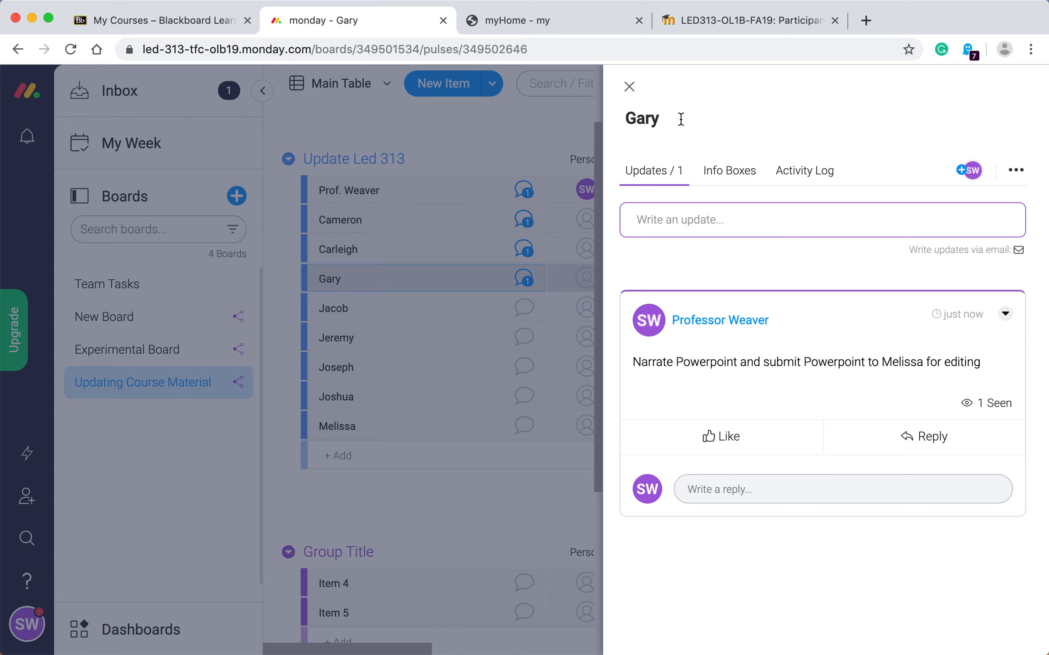
left_click(629, 87)
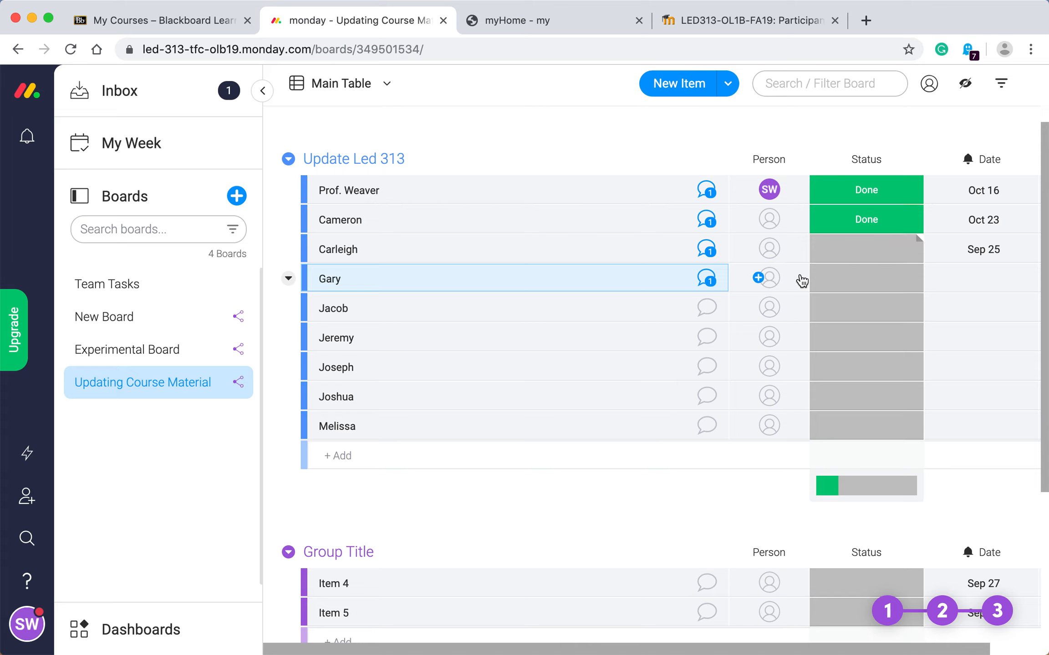
left_click(855, 283)
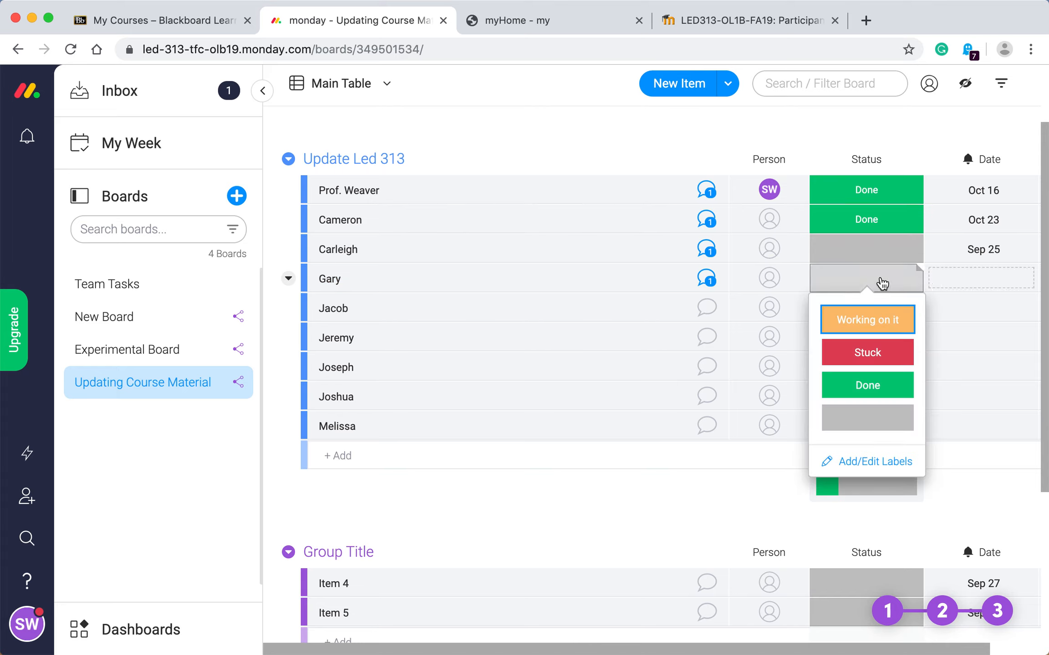
left_click(899, 323)
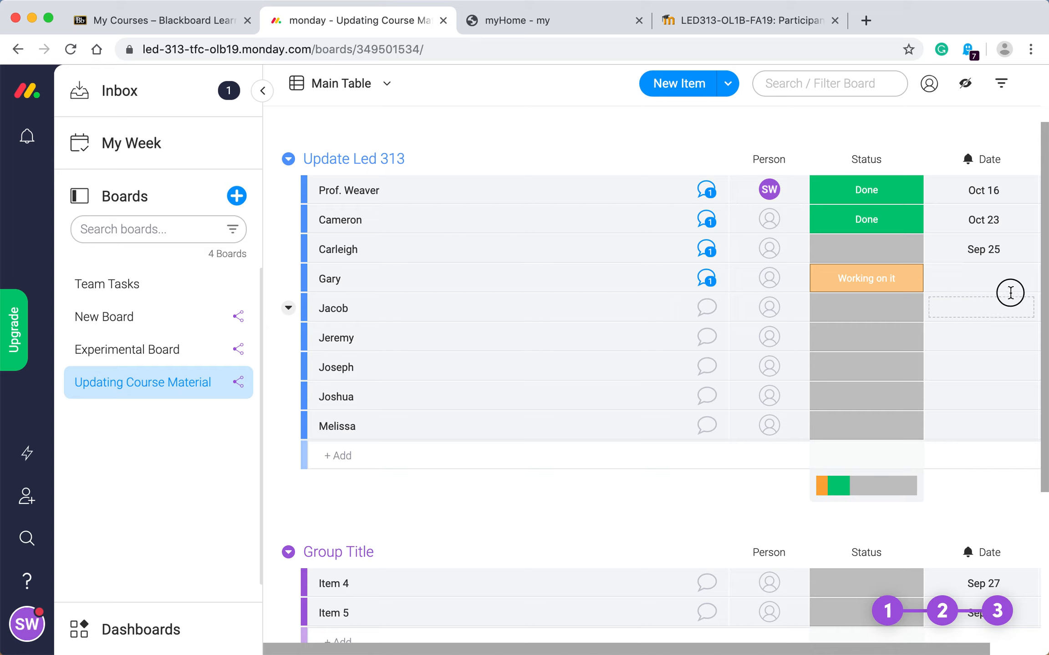
left_click(979, 282)
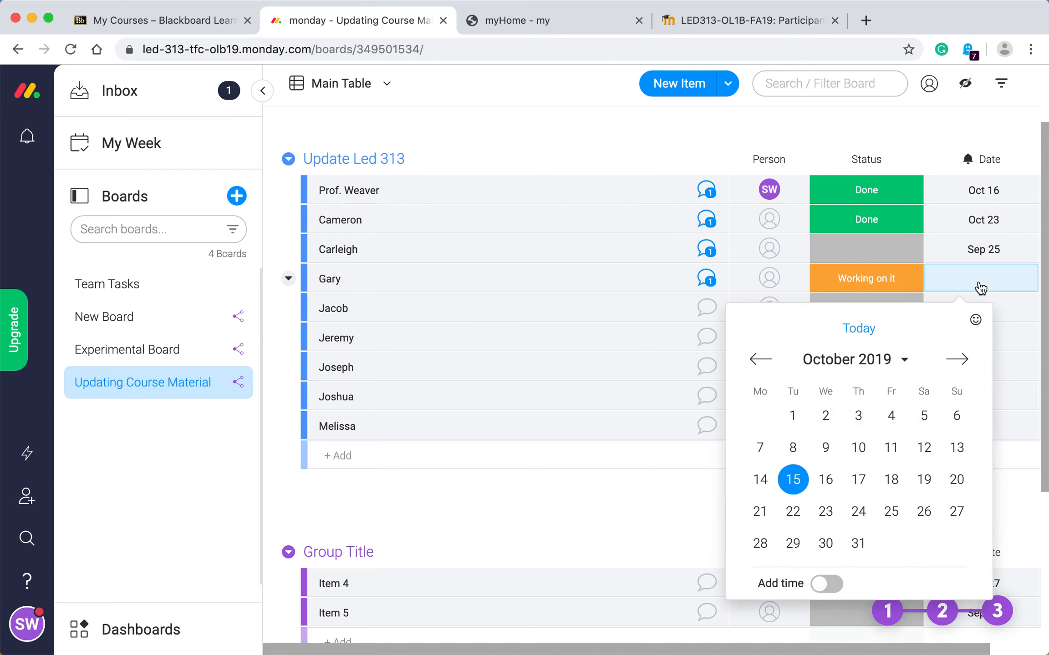
left_click(965, 360)
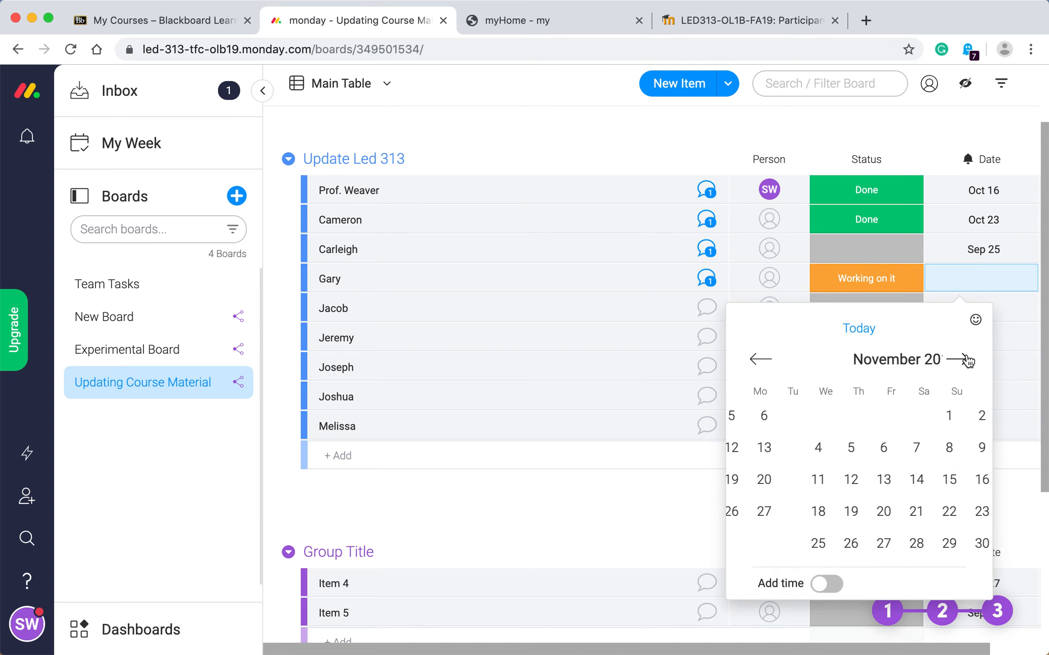
left_click(761, 360)
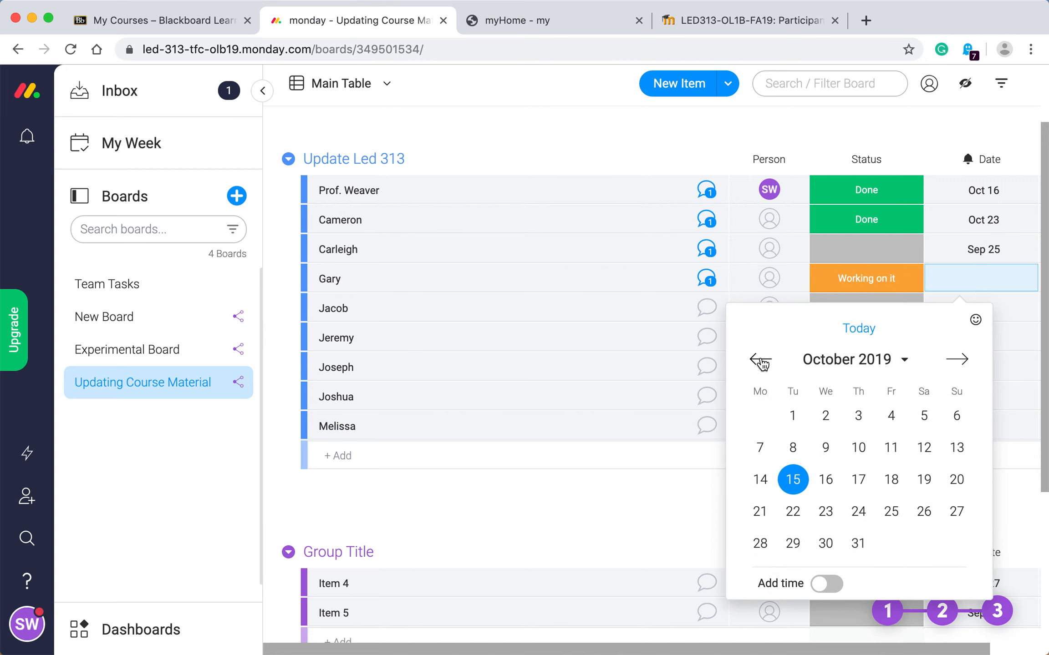
left_click(761, 361)
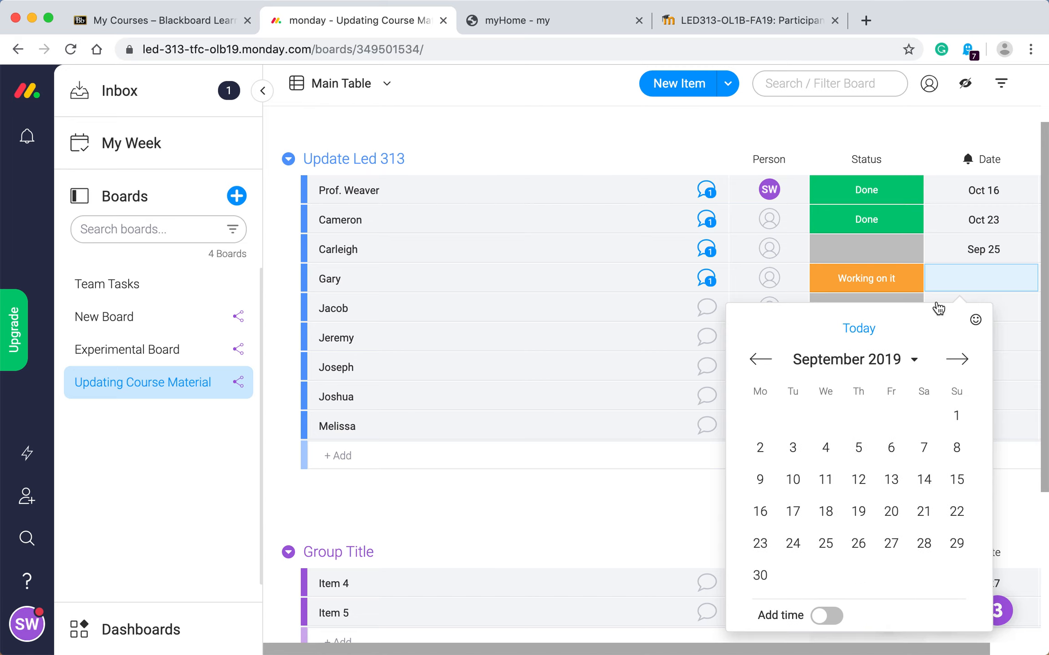
left_click(997, 251)
Step: Set the date of the third item in the "Update Led 313" group to October 25, 2019
left_click(996, 251)
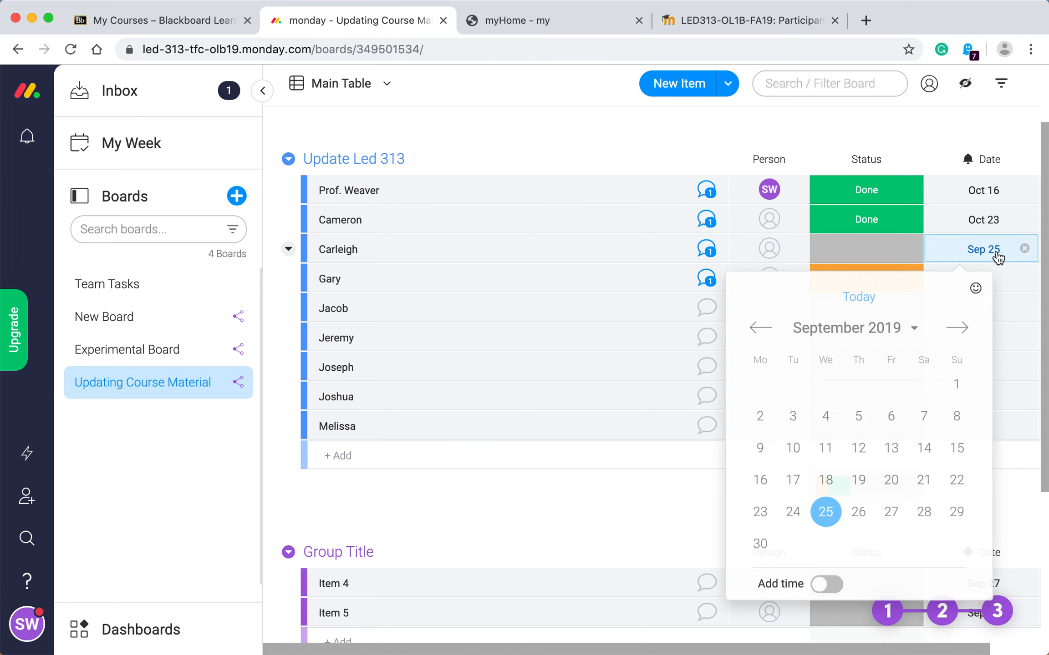
left_click(967, 331)
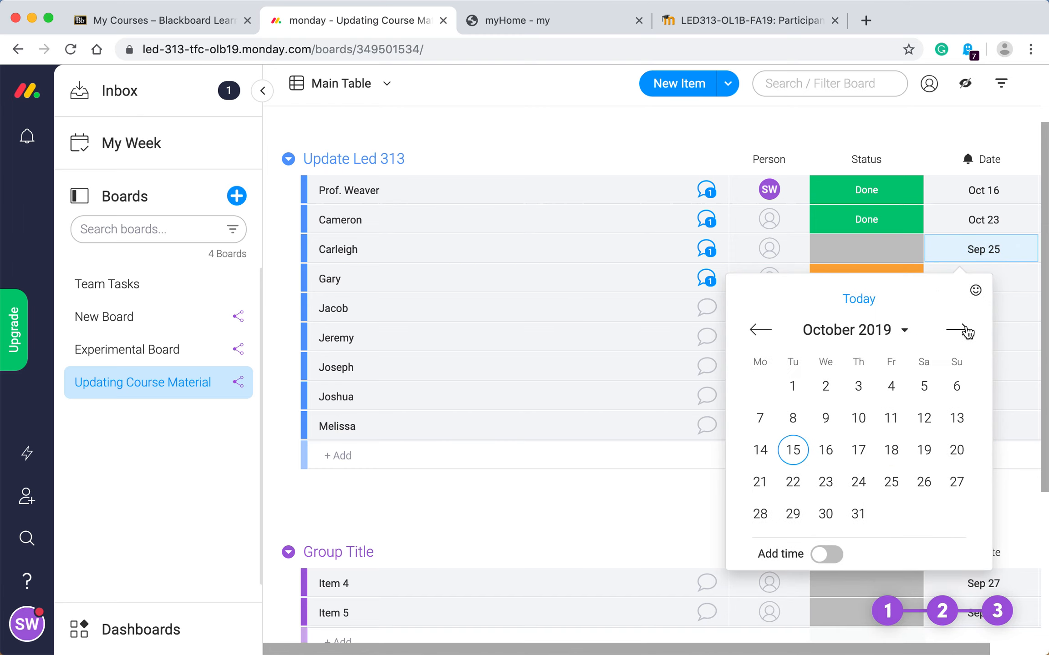
left_click(891, 482)
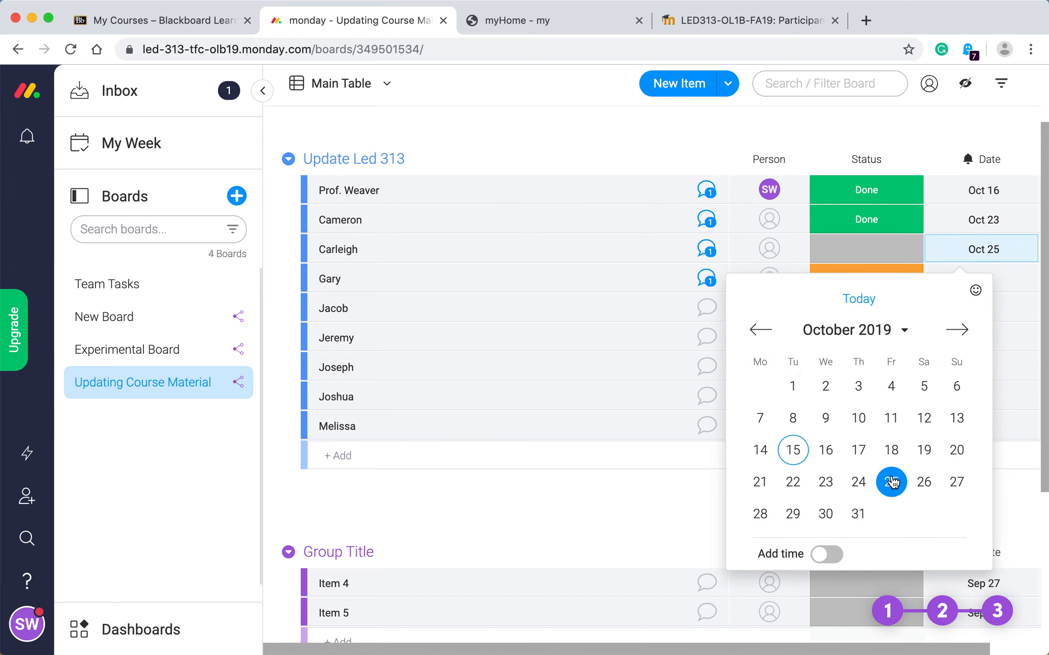
Step: Set the date of the fourth item in the "Update Led 313" group to October 20, 2019
left_click(961, 281)
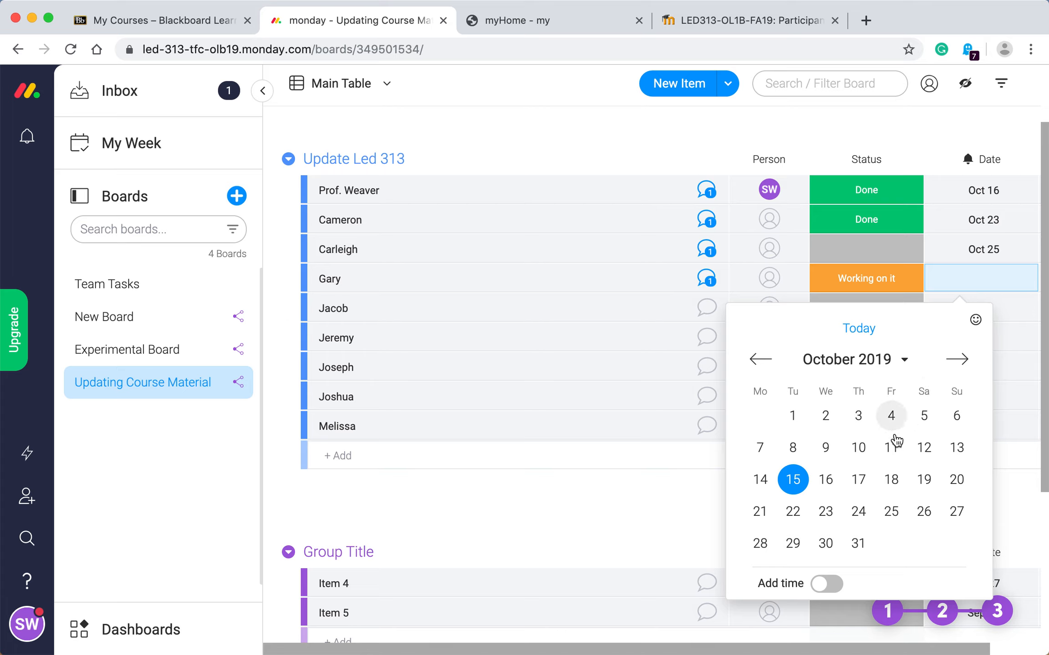
left_click(952, 480)
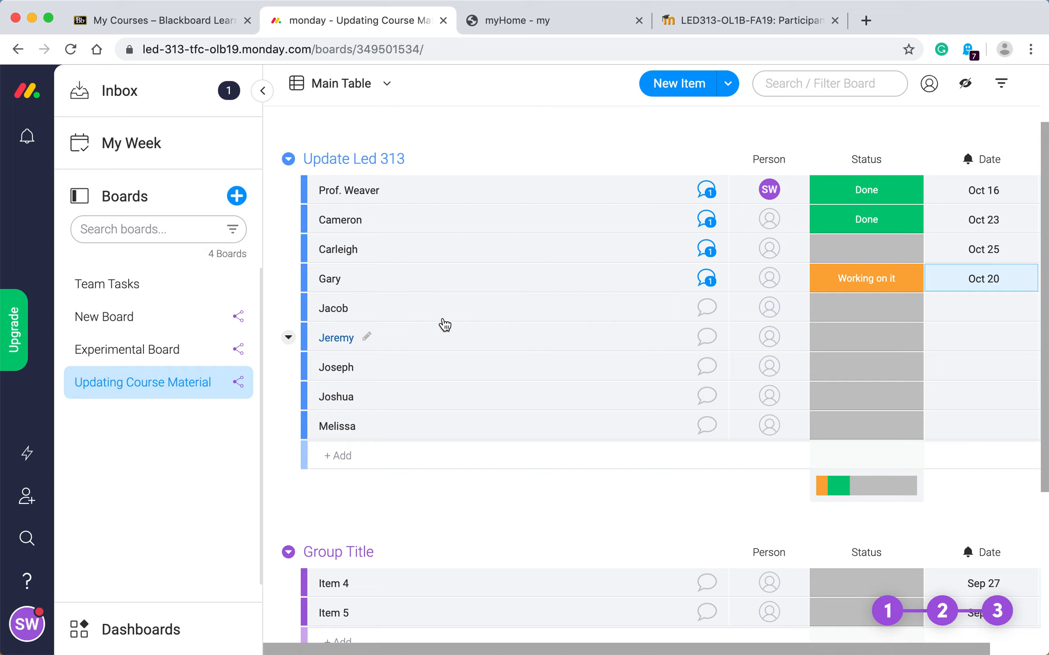
Step: Post the update "Finding content about Team purpose (video, pdf's, etc)" on the fifth item and set its date to October 20, 2019
left_click(708, 309)
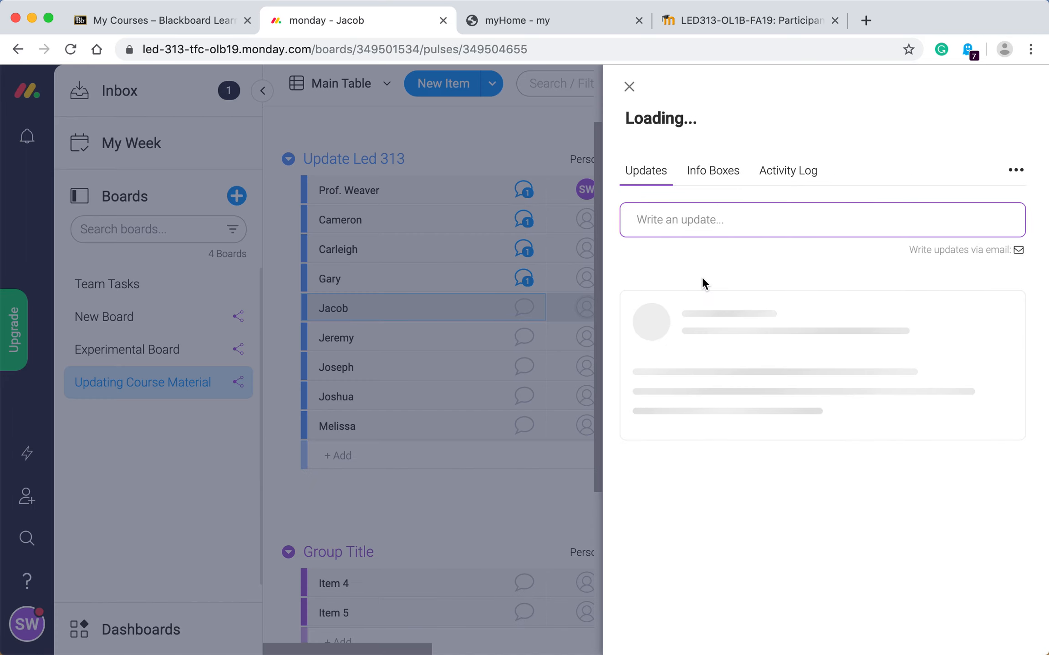
left_click(683, 219)
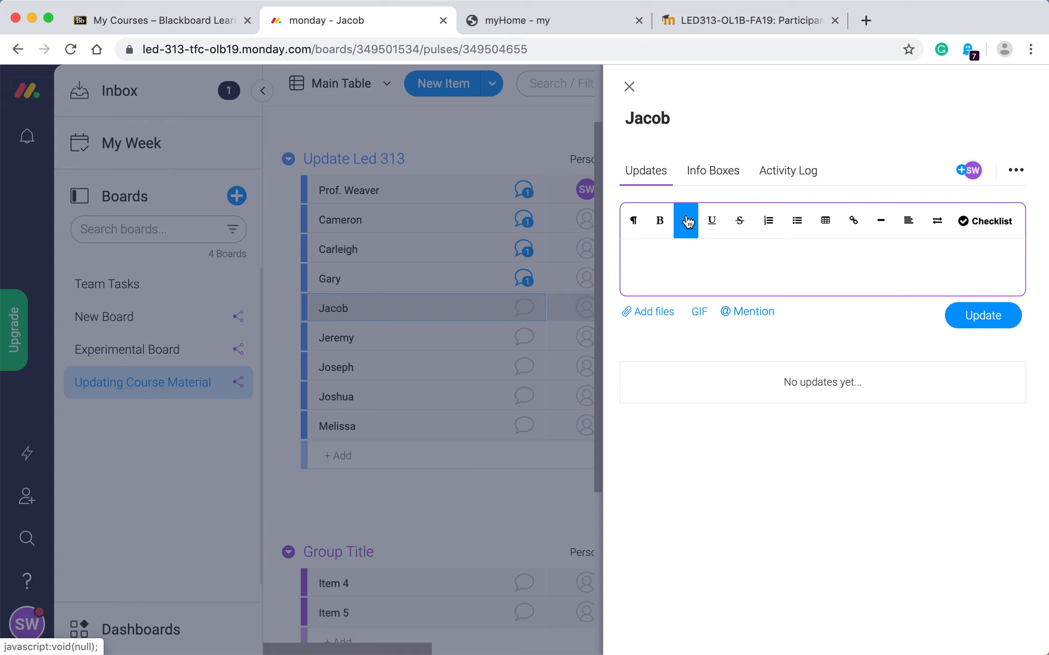
type("Finding content about")
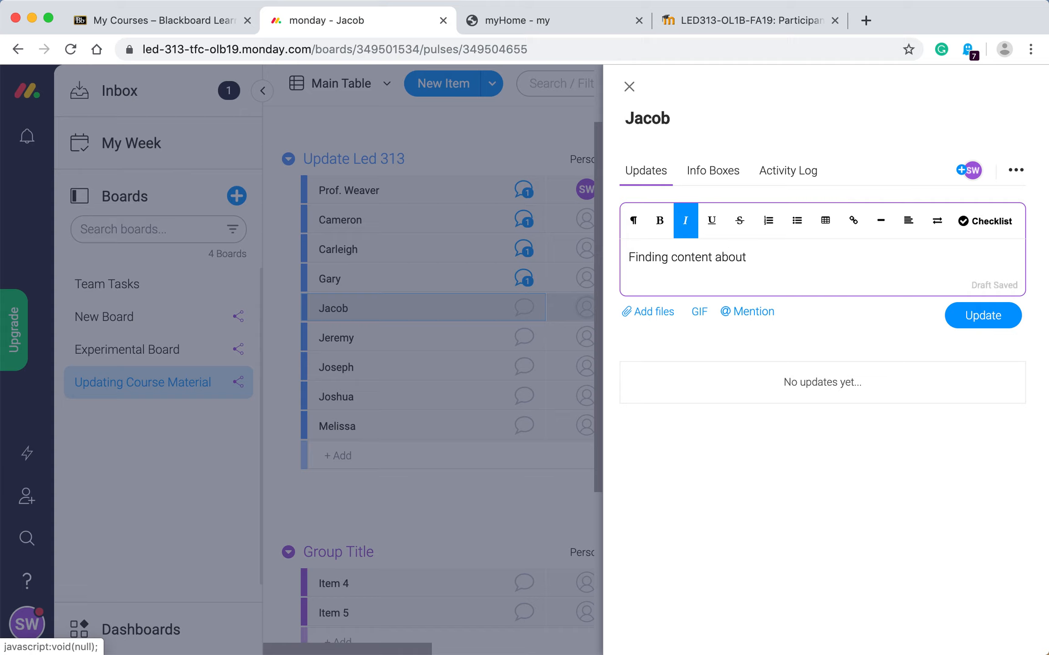
type(" Team purpos")
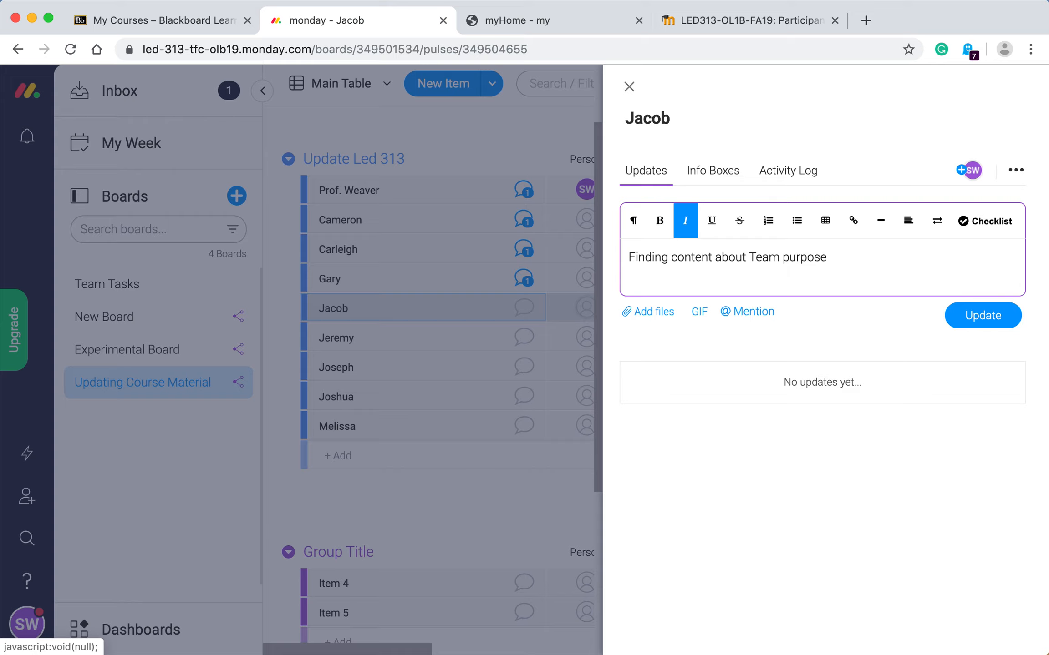
type("e (video, pdf's, etc)")
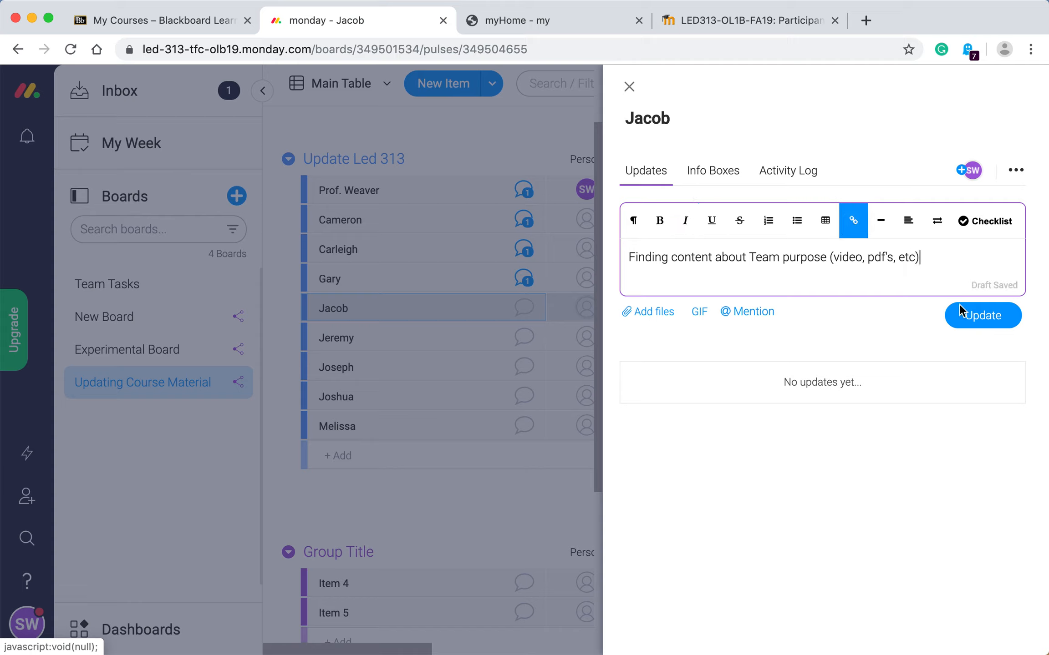
left_click(974, 321)
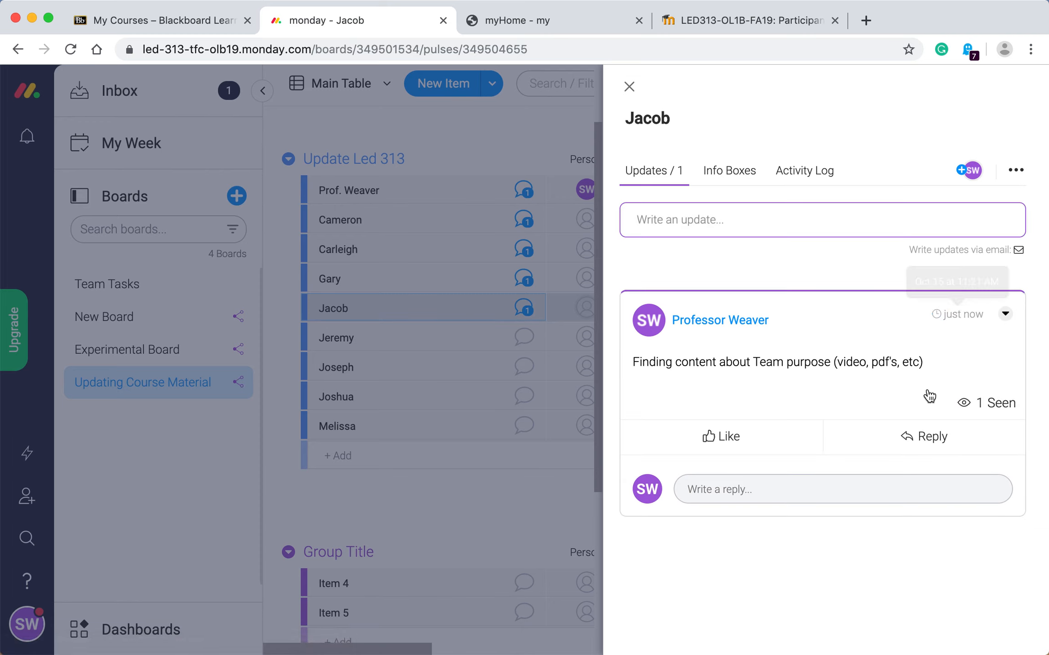
left_click(629, 87)
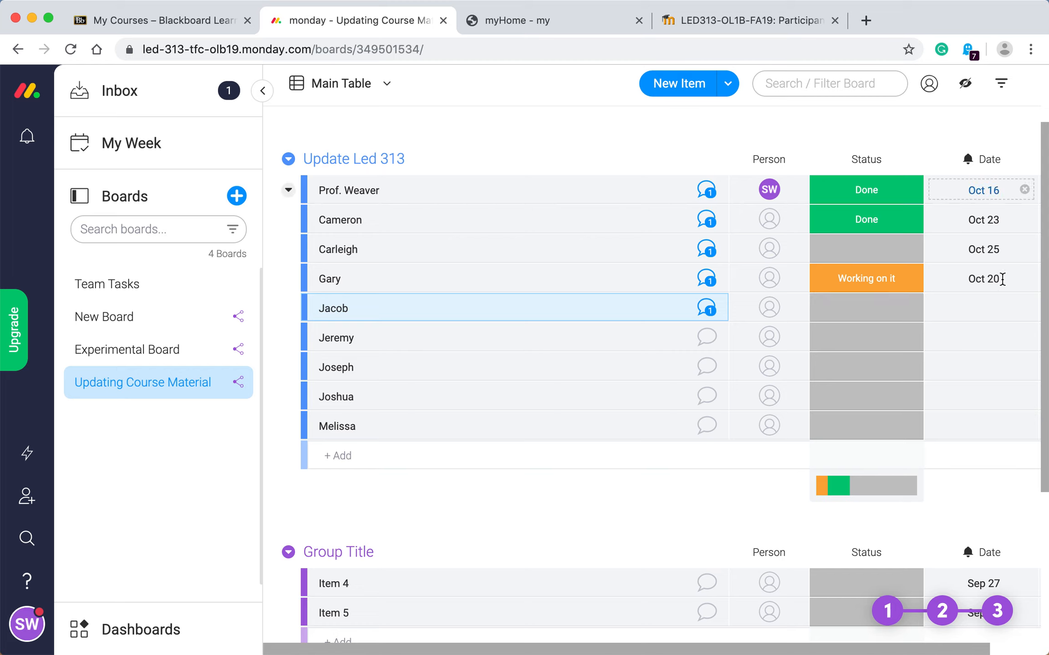
left_click(978, 314)
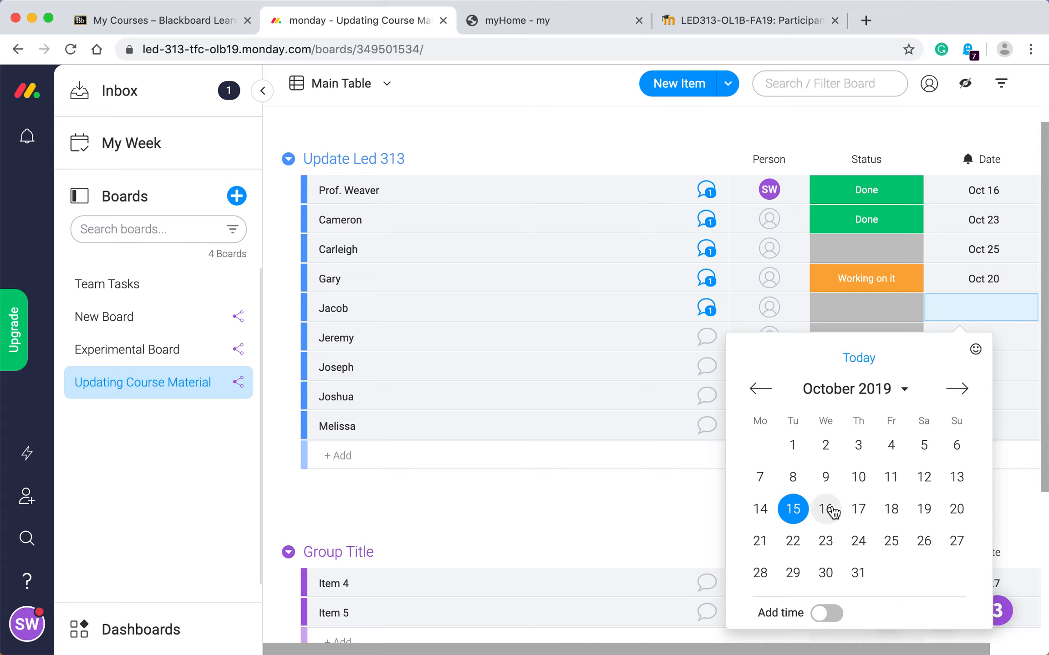
left_click(956, 510)
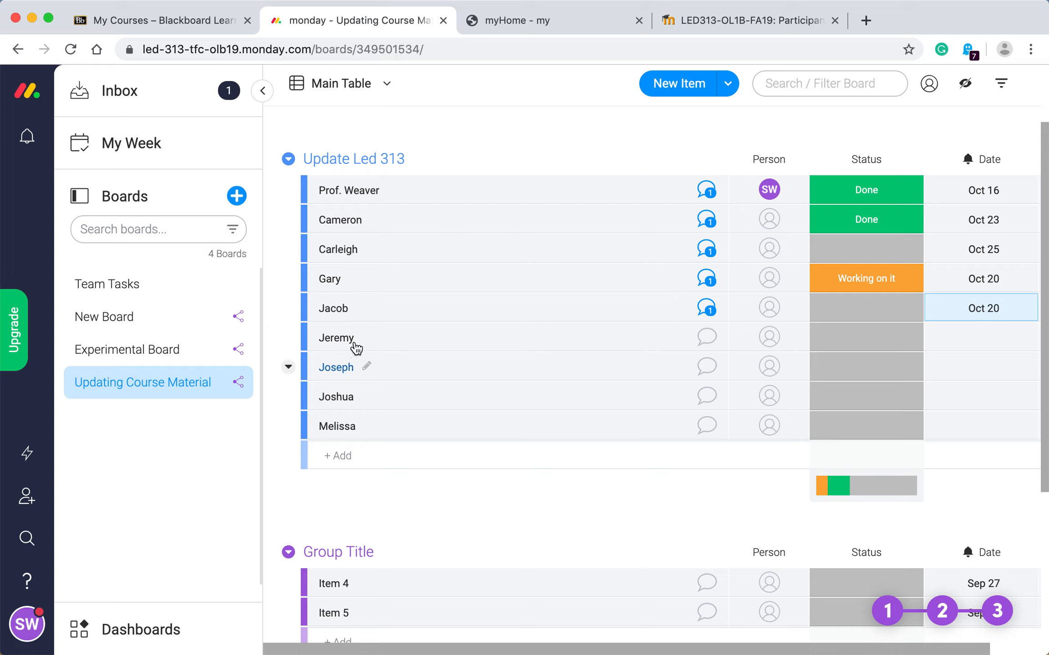
Step: Draft an update on the sixth item about locating graphics on team purpose, team charter and teams
left_click(705, 339)
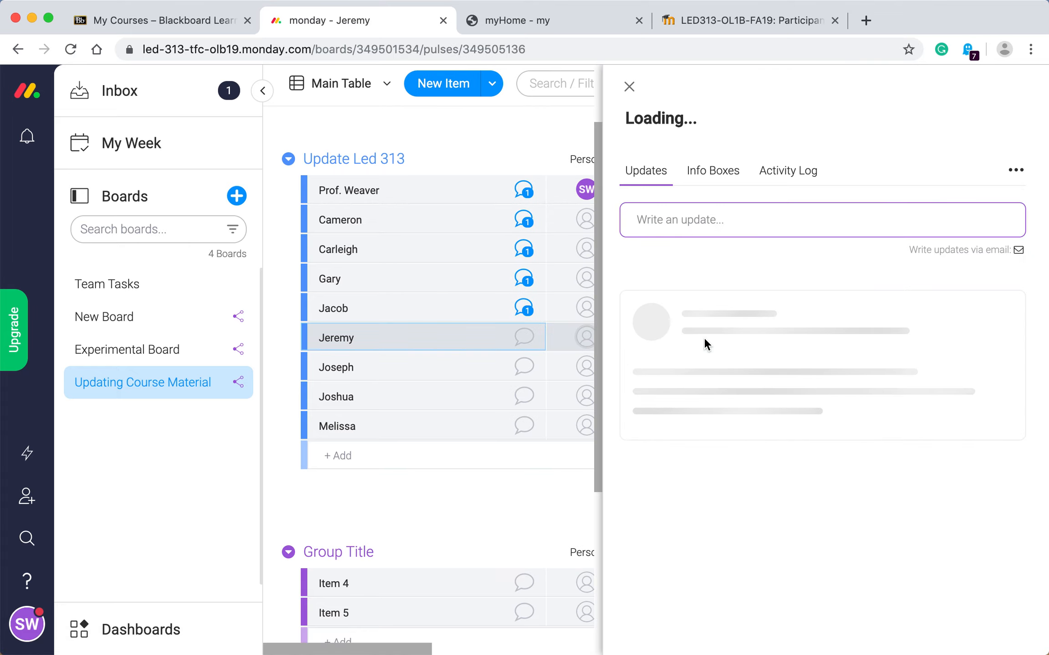
left_click(688, 217)
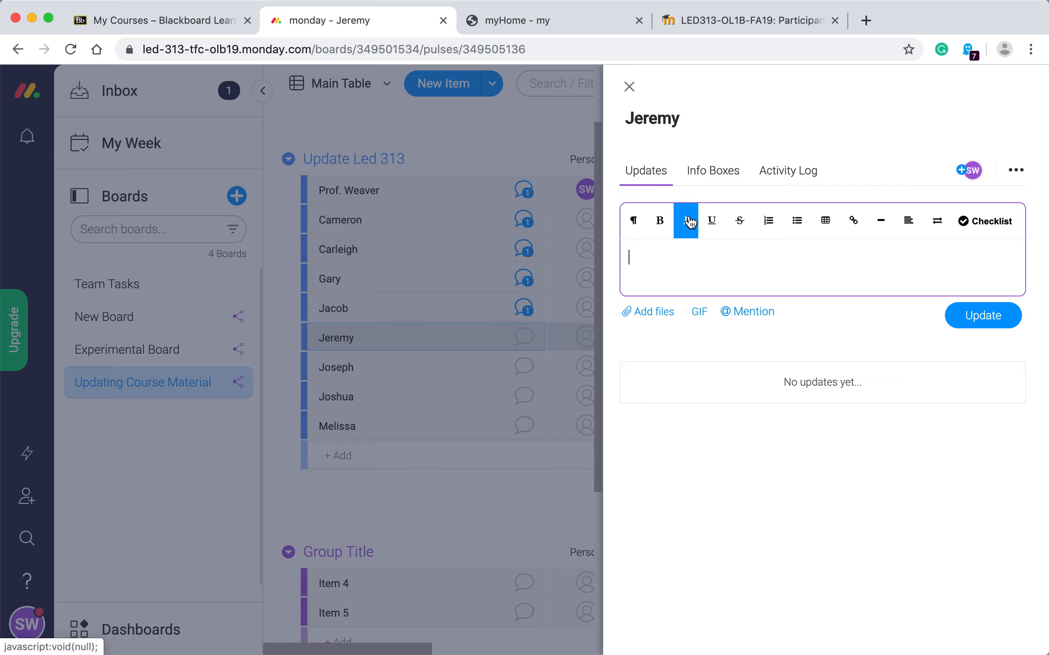
type("Locate graphics ")
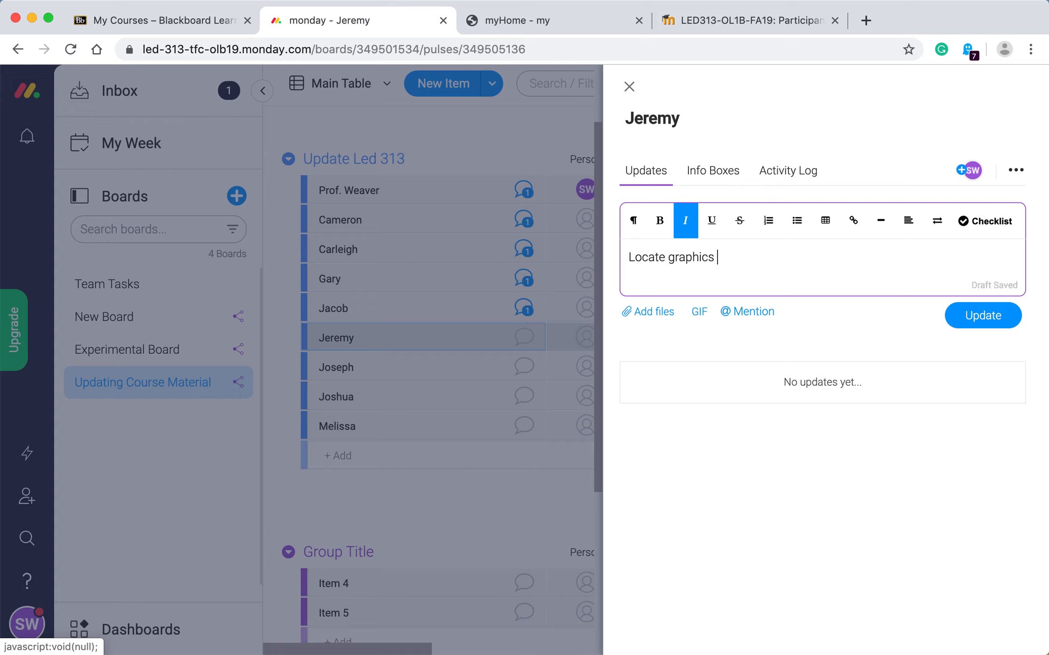
type(" w")
key("BackSpace")
type("about tema p")
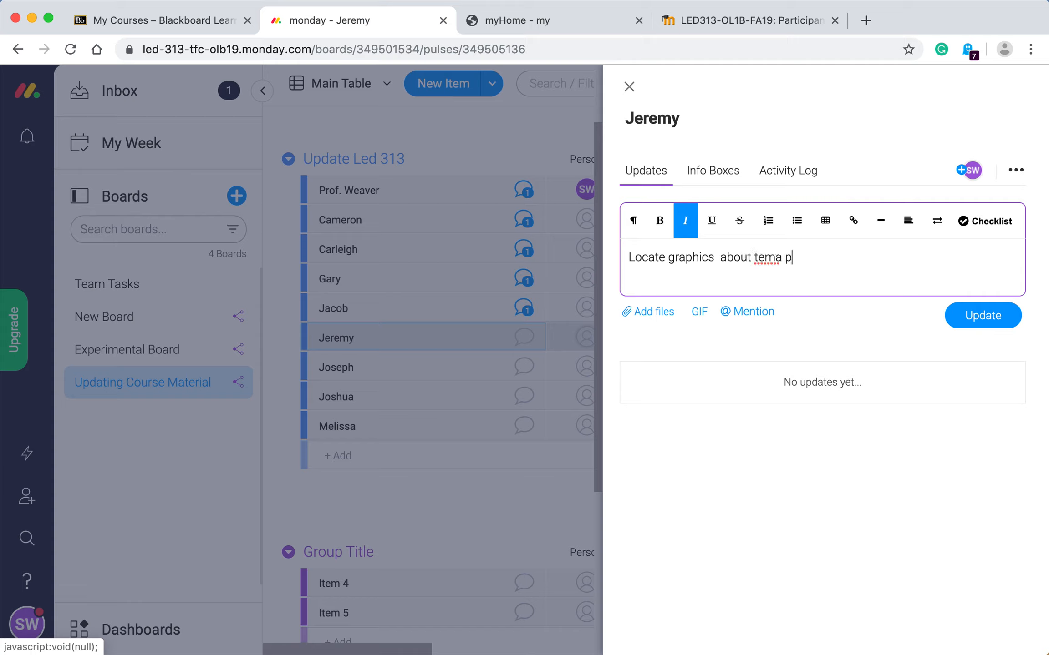
type("urpose, team")
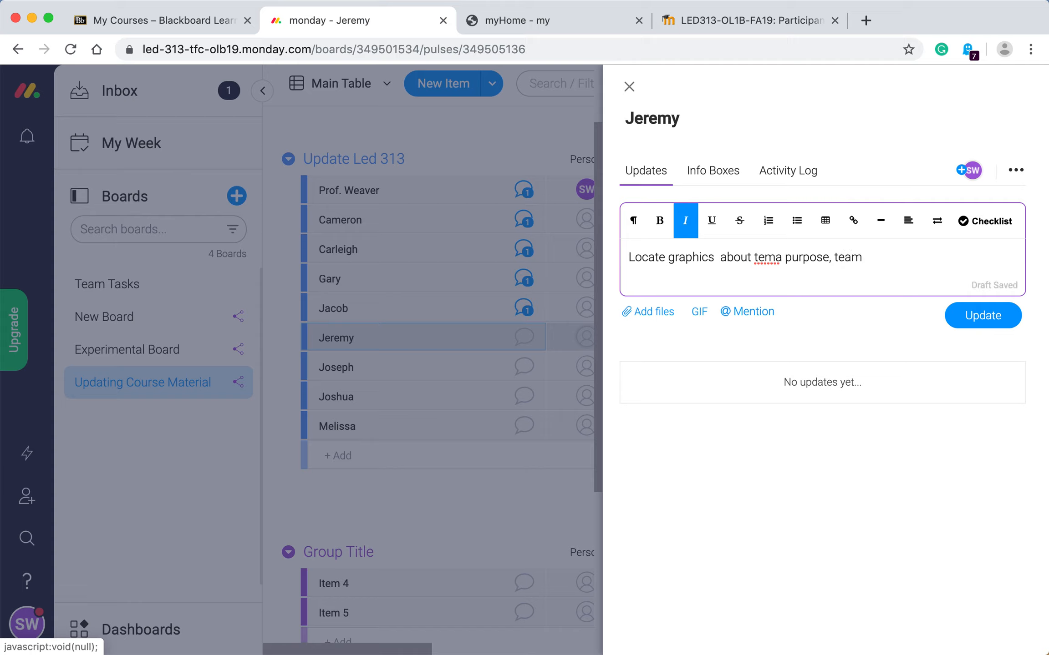
type(" chater, teams,")
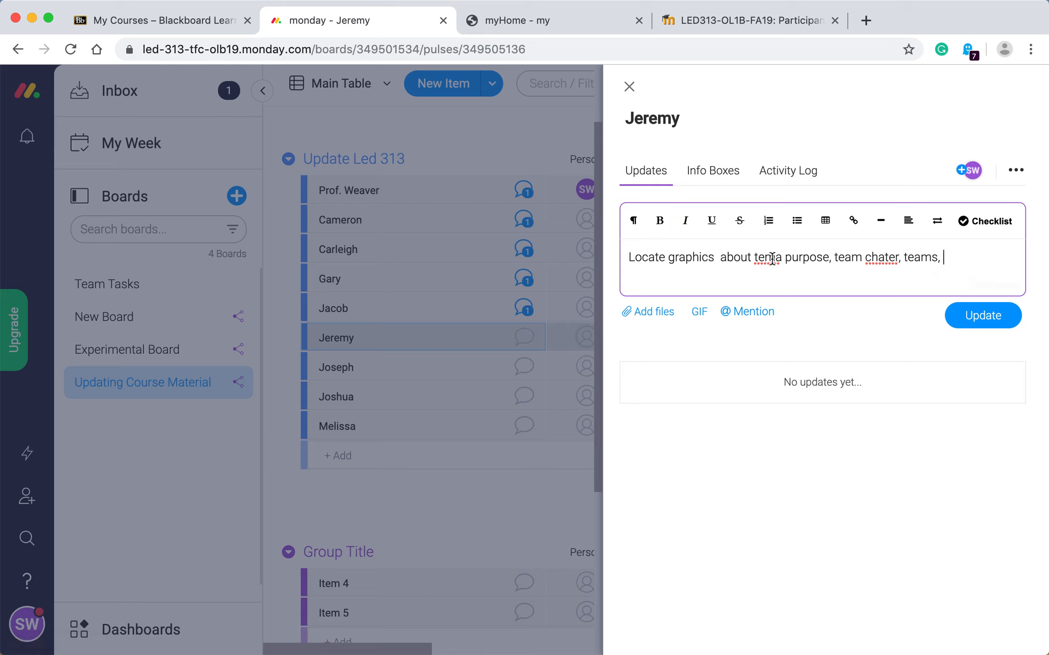
Step: Correct and complete the sixth item's draft to read "Locate graphics about teams purpose, team charter, teams, etc"
right_click(772, 259)
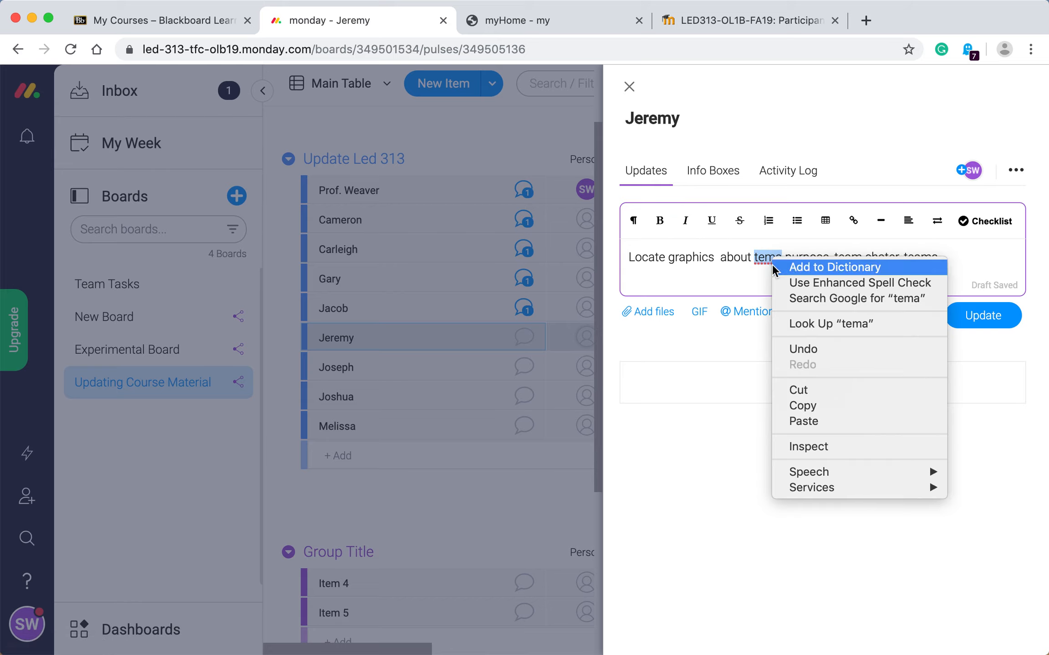
left_click(774, 266)
left_click(784, 260)
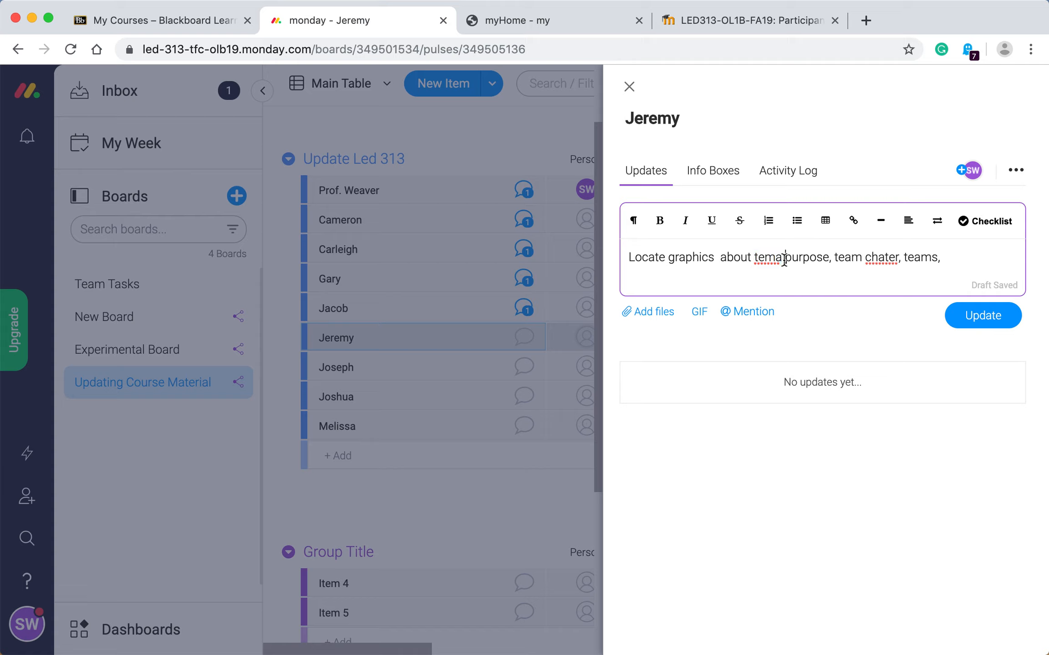
key("BackSpace")
key("BackSpace")
key("BackSpace")
key("BackSpace")
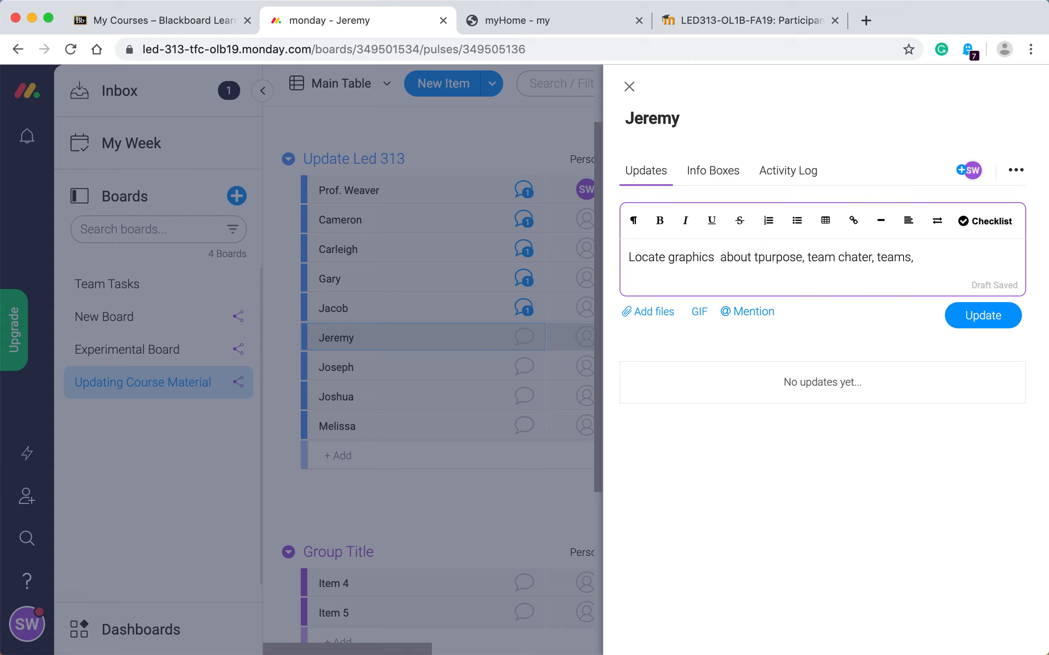
type("eams")
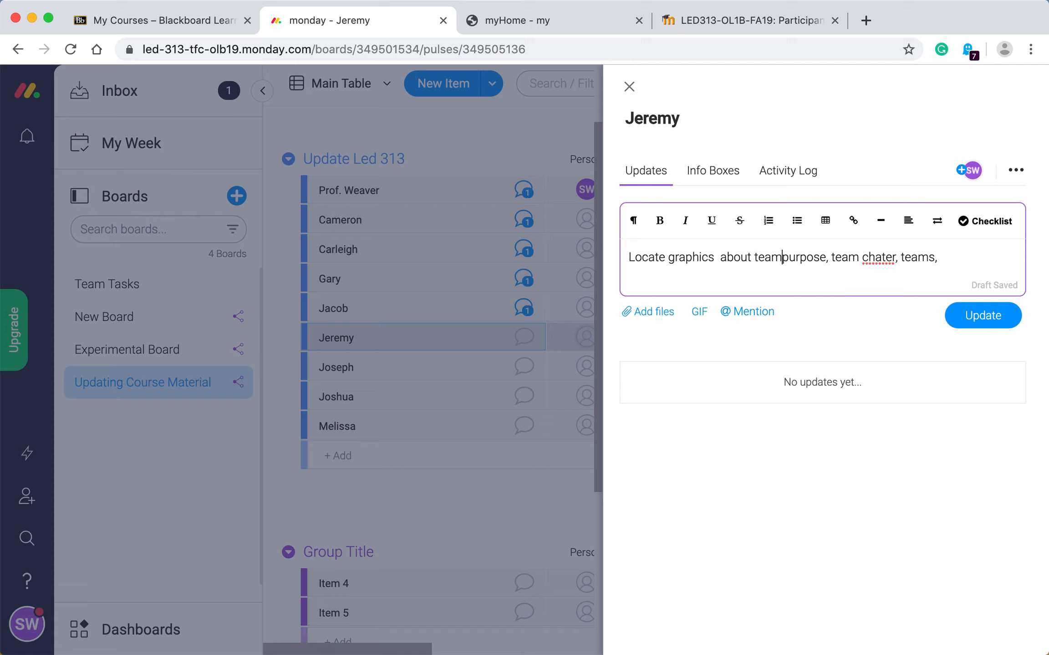
left_click(894, 261)
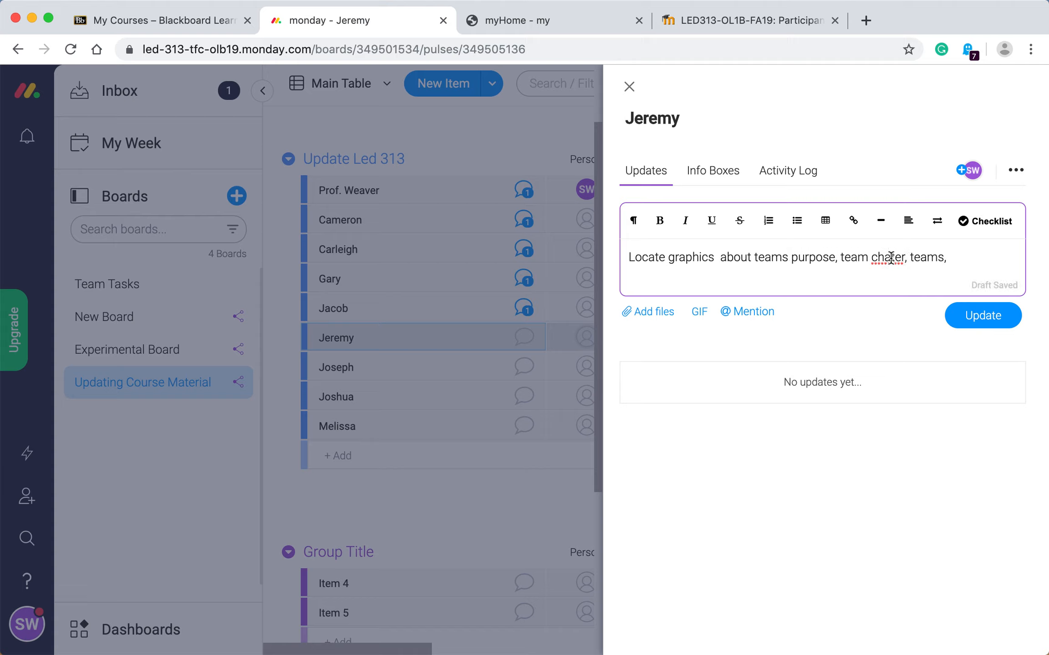
type("r")
left_click(968, 259)
type("etc")
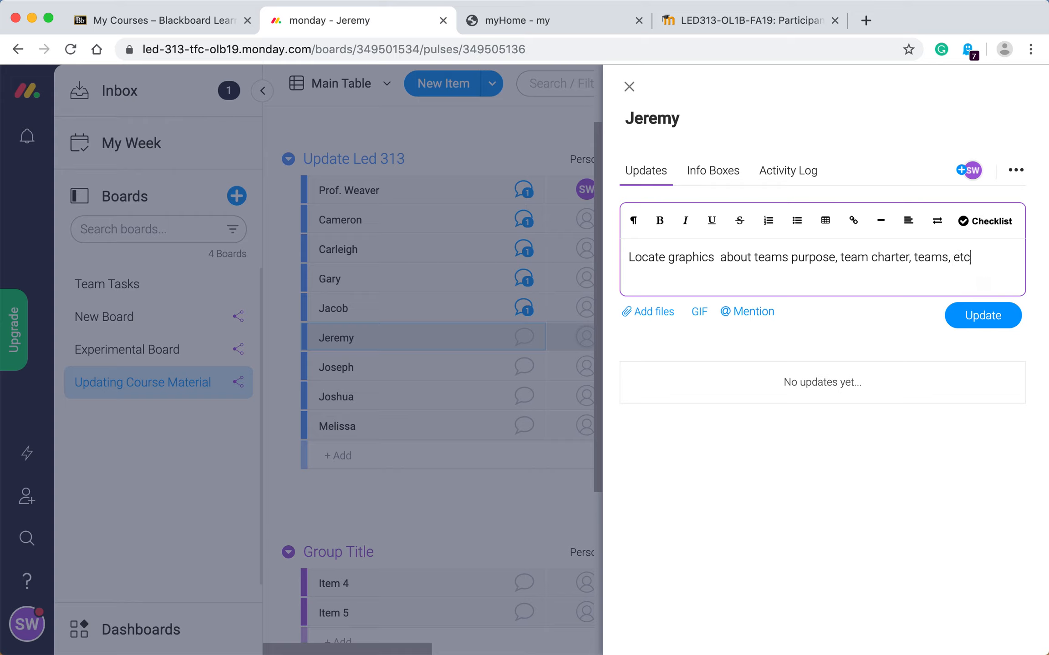
Step: Post the sixth item's update, close its pane, and set the item's date to October 12, 2019
left_click(991, 318)
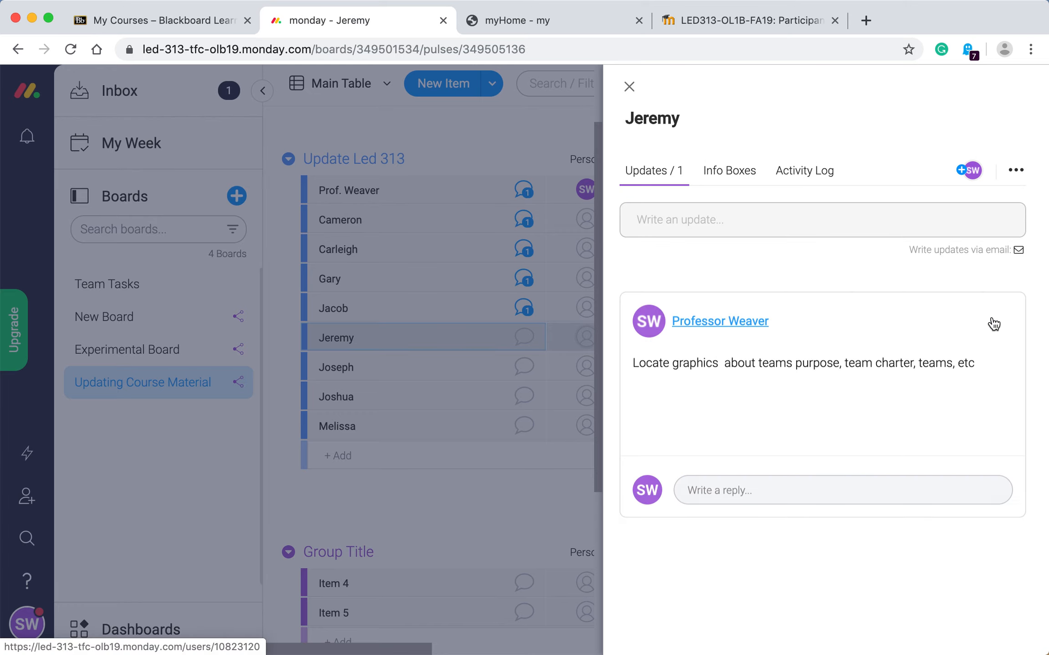
left_click(630, 86)
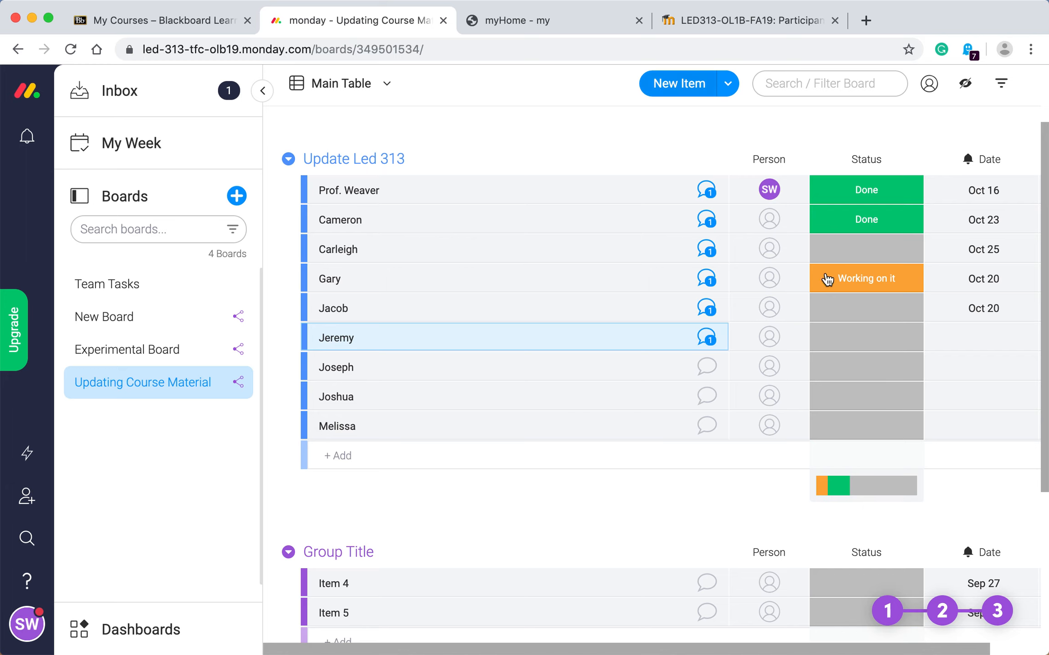
left_click(970, 338)
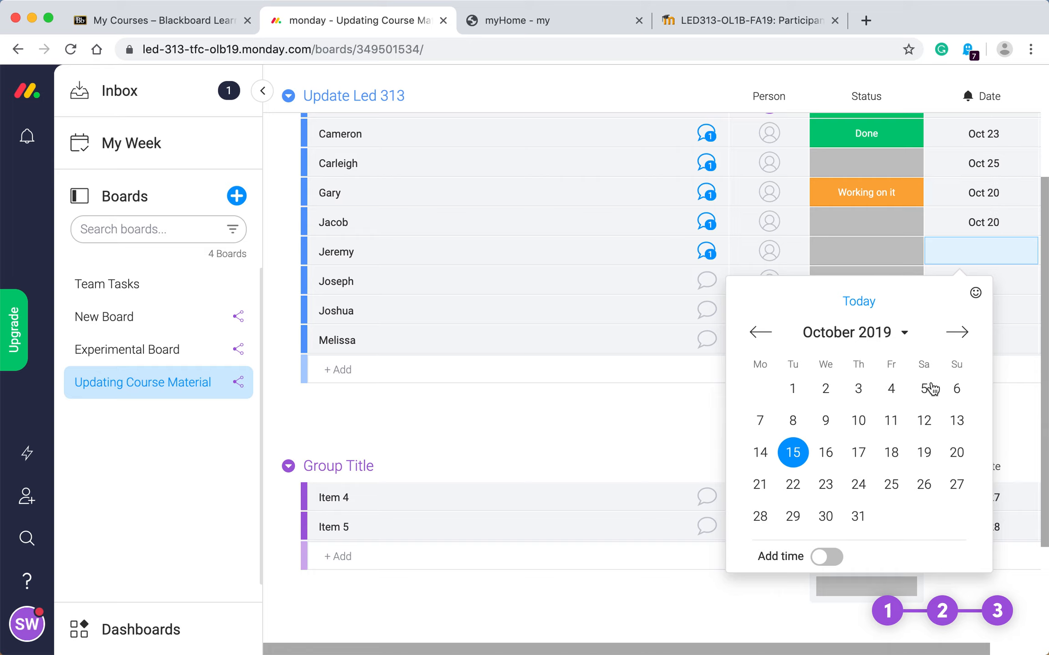
left_click(929, 420)
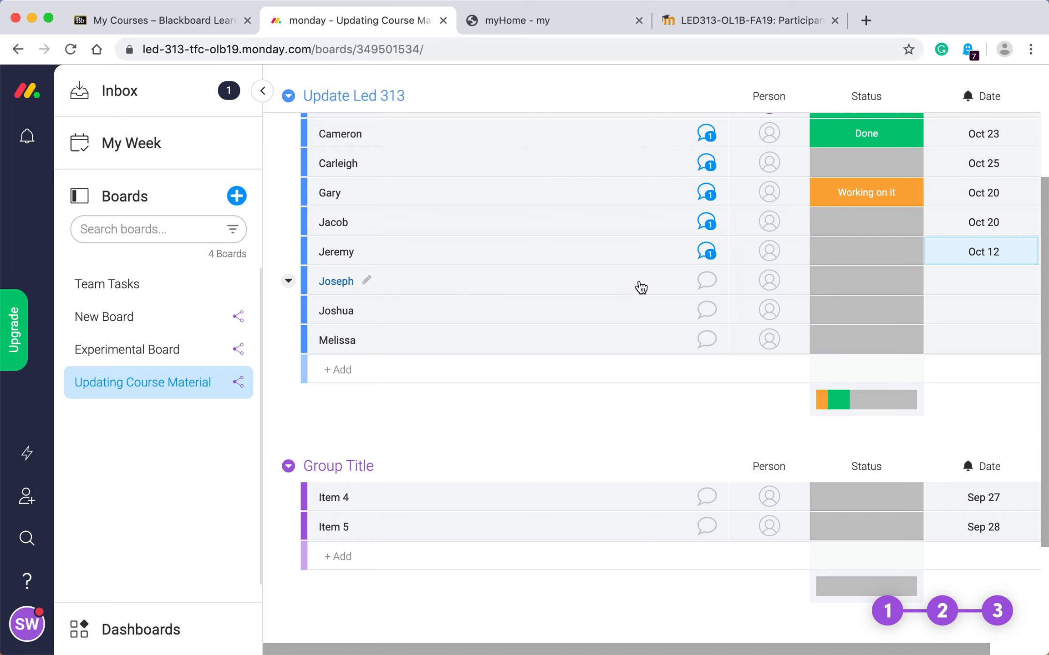
Step: Draft the update "Establishing and communicating the budget to the team" on the seventh item and close its updates pane without posting
left_click(703, 283)
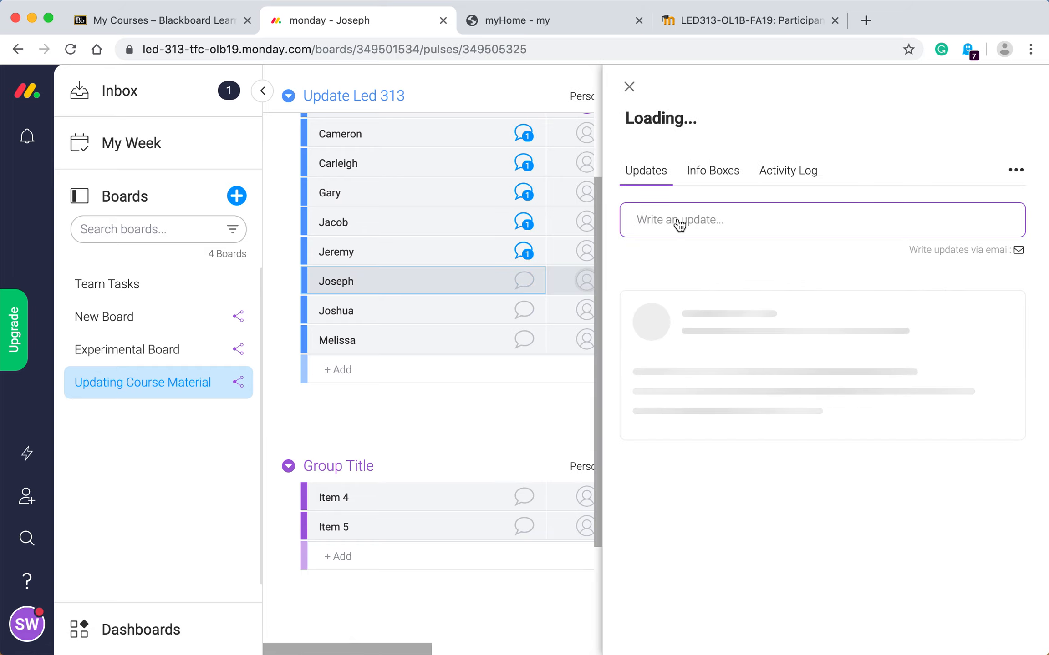
left_click(680, 219)
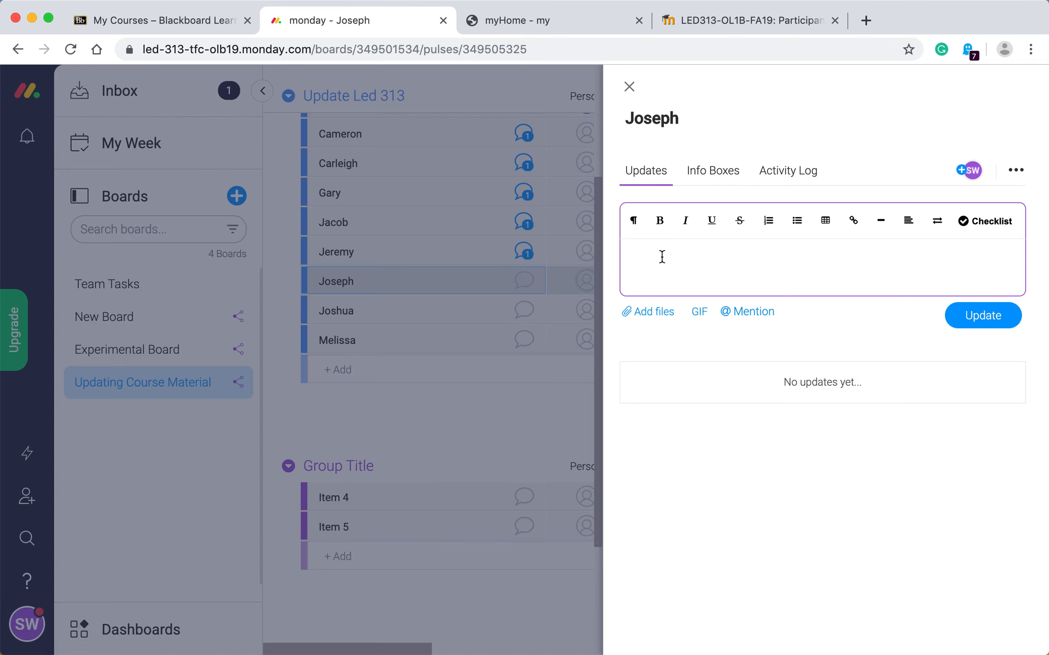
type("Establishing and commu")
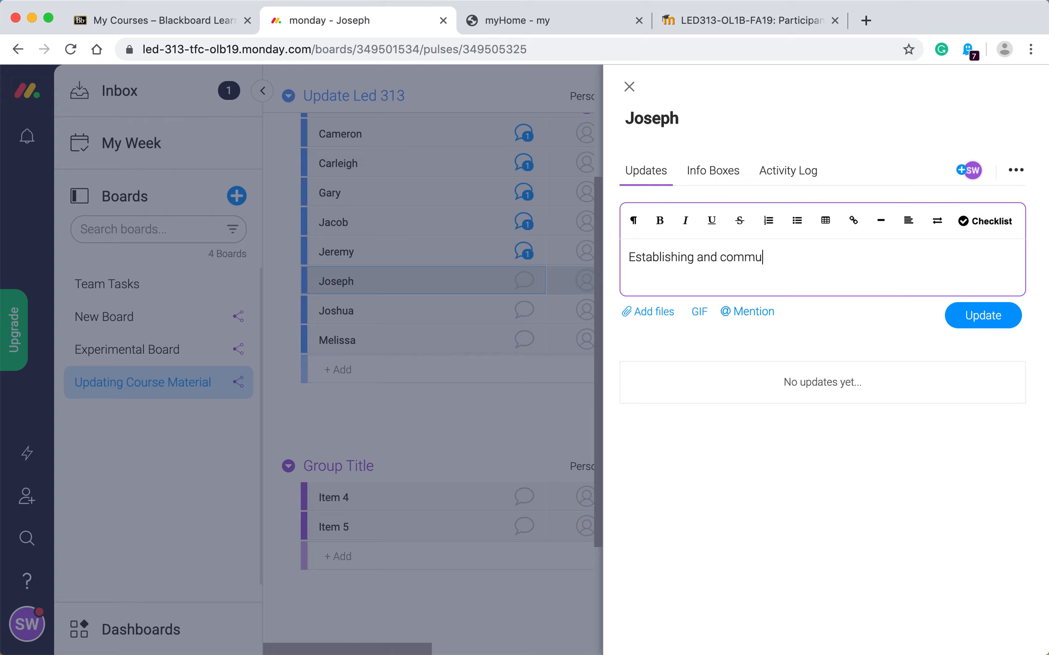
type("icating the bud")
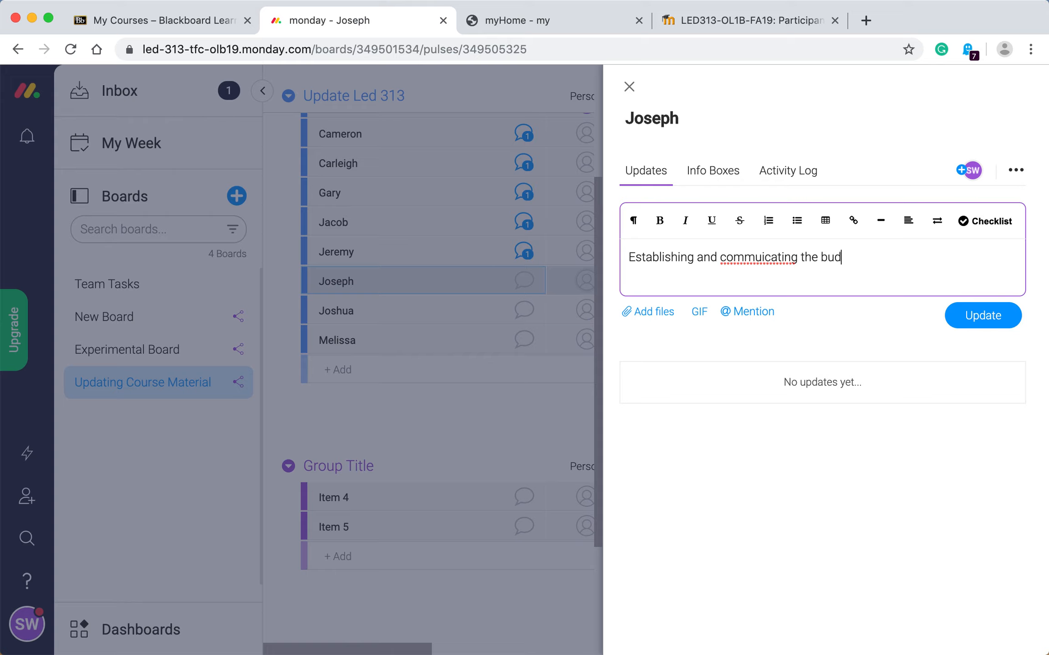
type("get")
left_click(777, 260)
type("n")
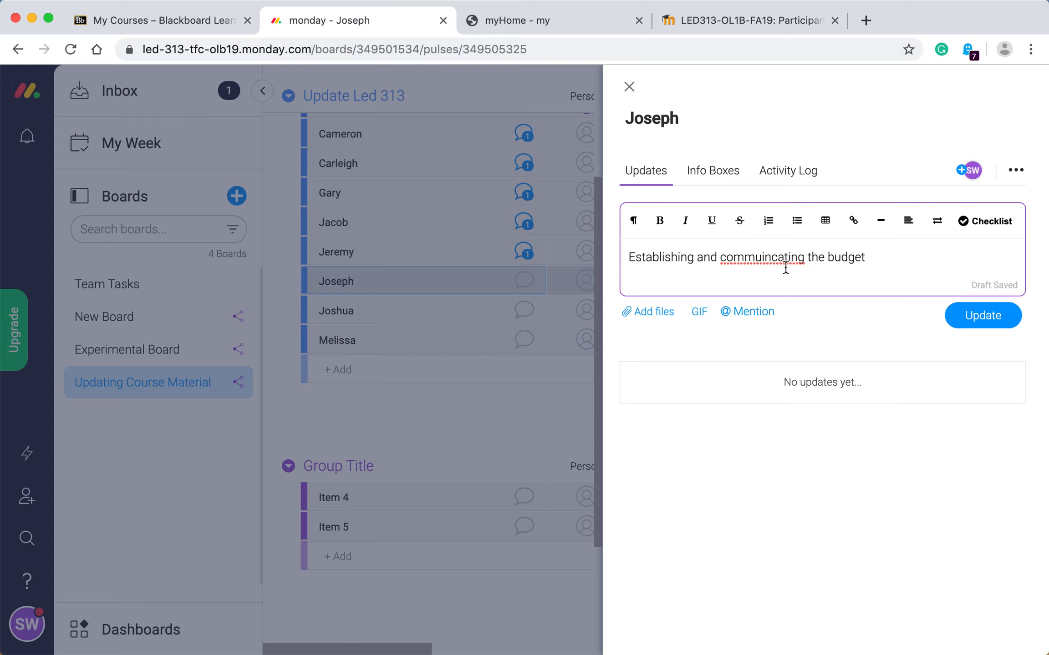
right_click(773, 263)
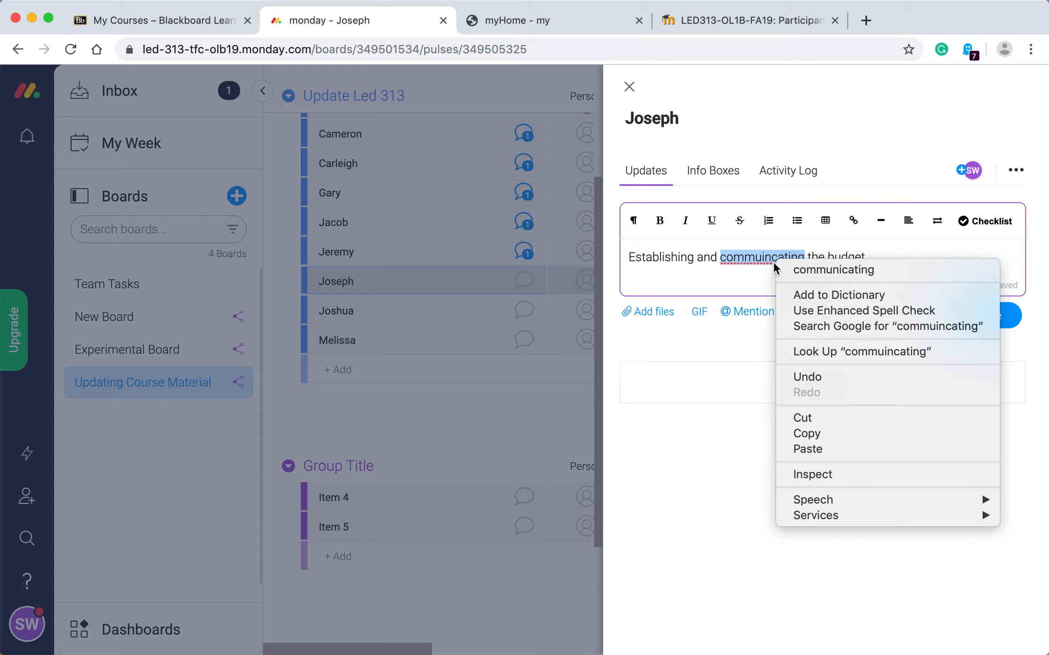
left_click(802, 270)
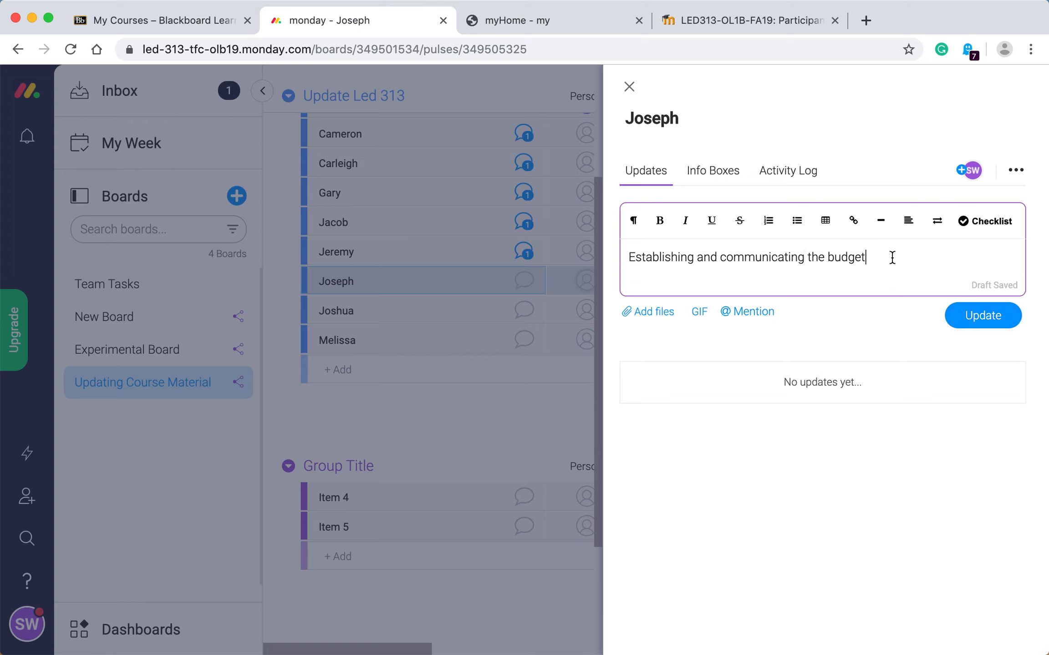
type("to the team")
left_click(629, 90)
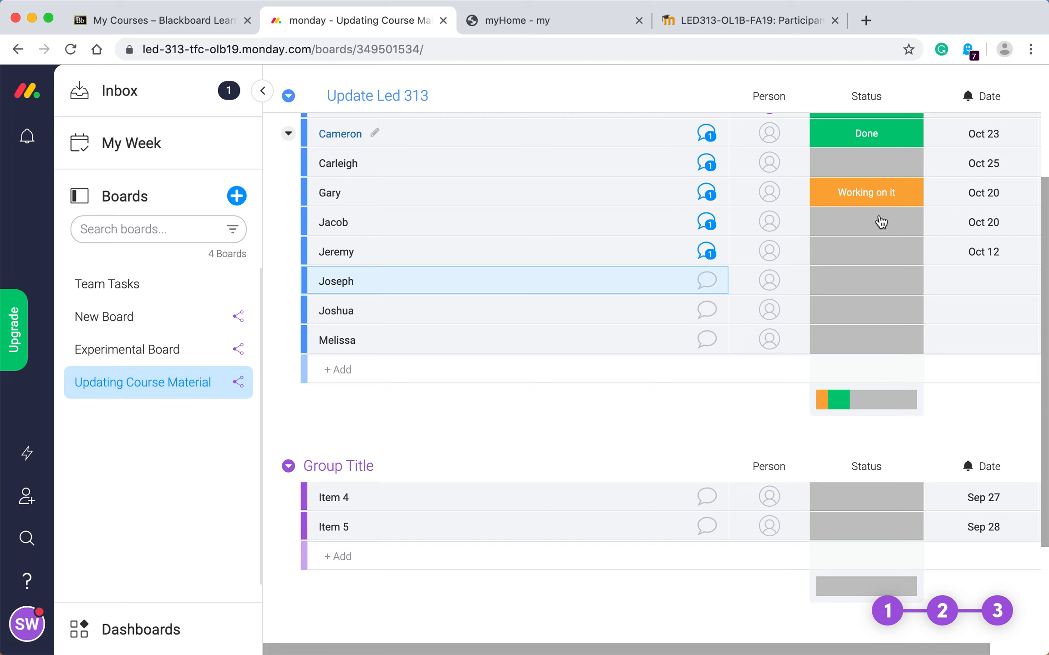
Step: Set the seventh item's date to October 10, 2019, and post its drafted update "Establishing and communicating the budget to the team"
left_click(973, 287)
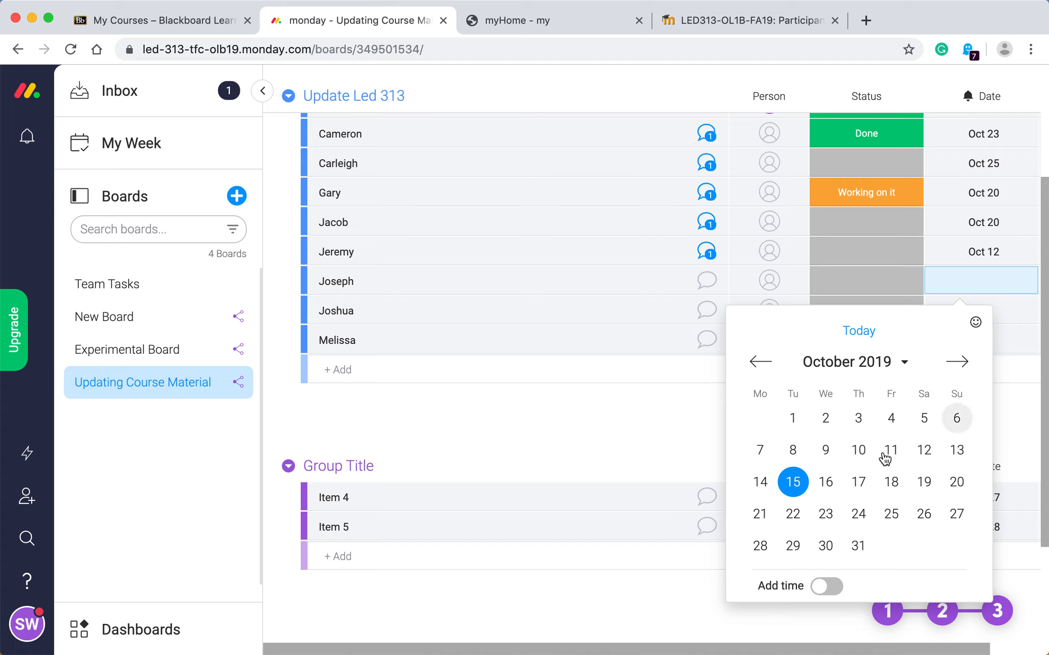
left_click(864, 450)
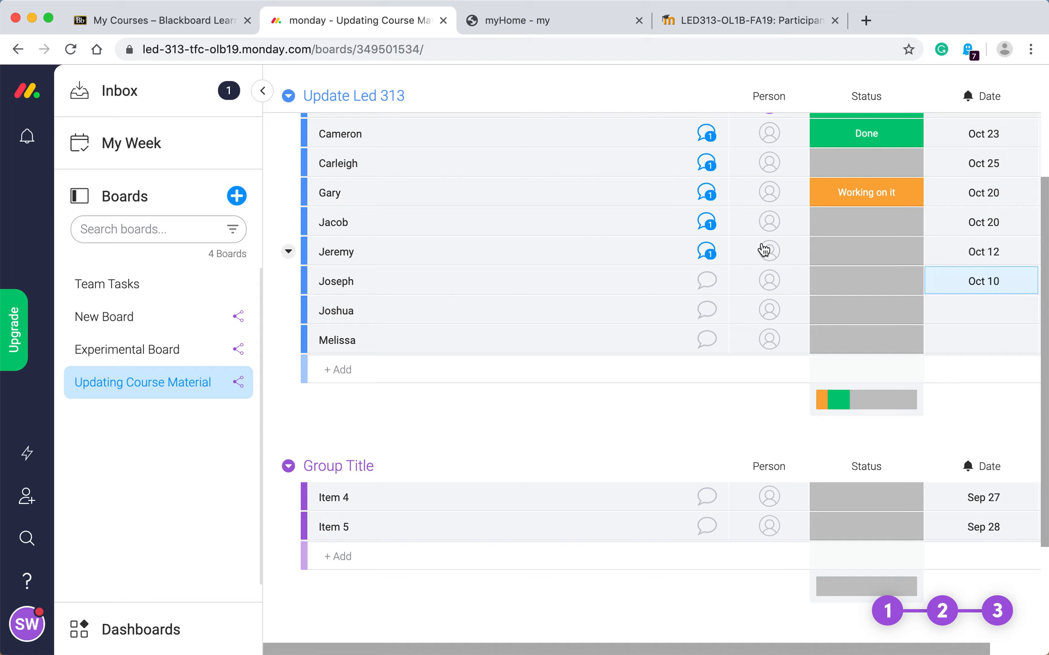
left_click(708, 254)
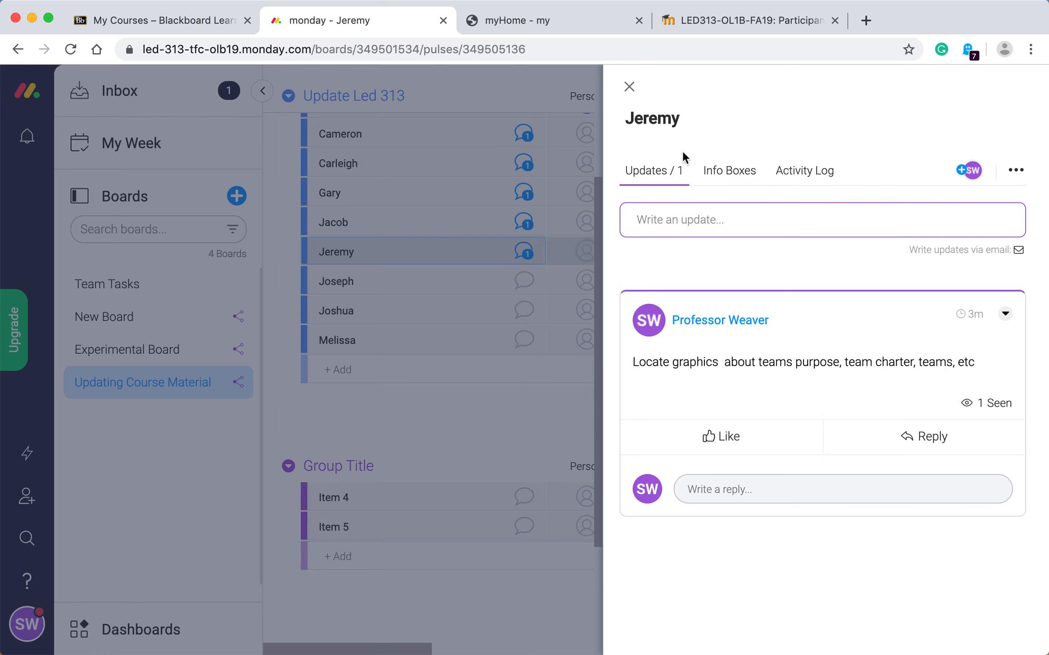
left_click(629, 87)
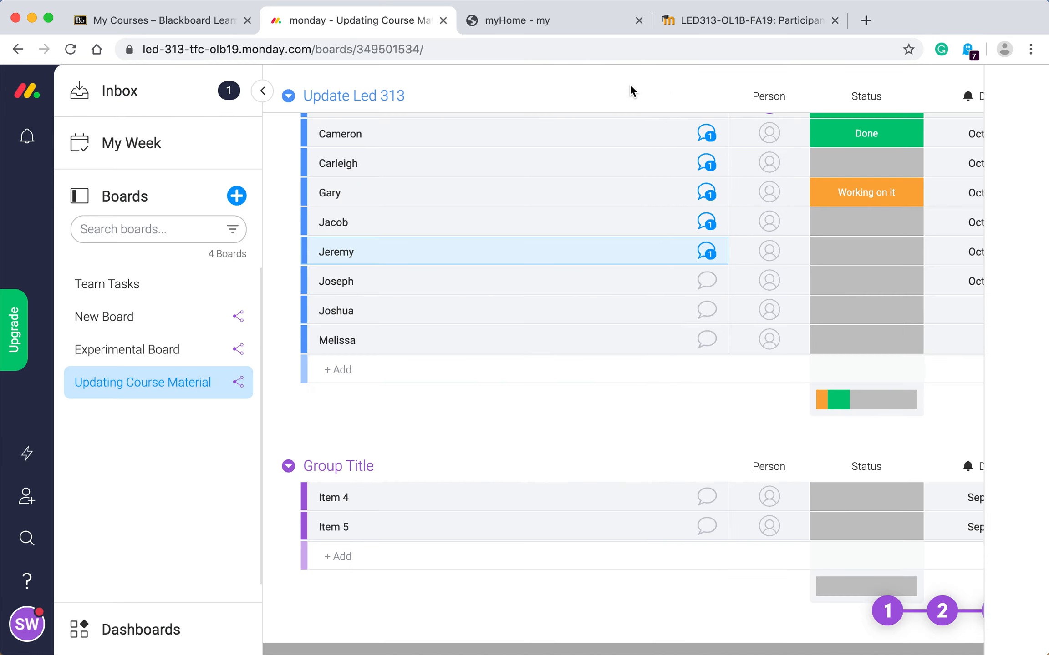
left_click(707, 282)
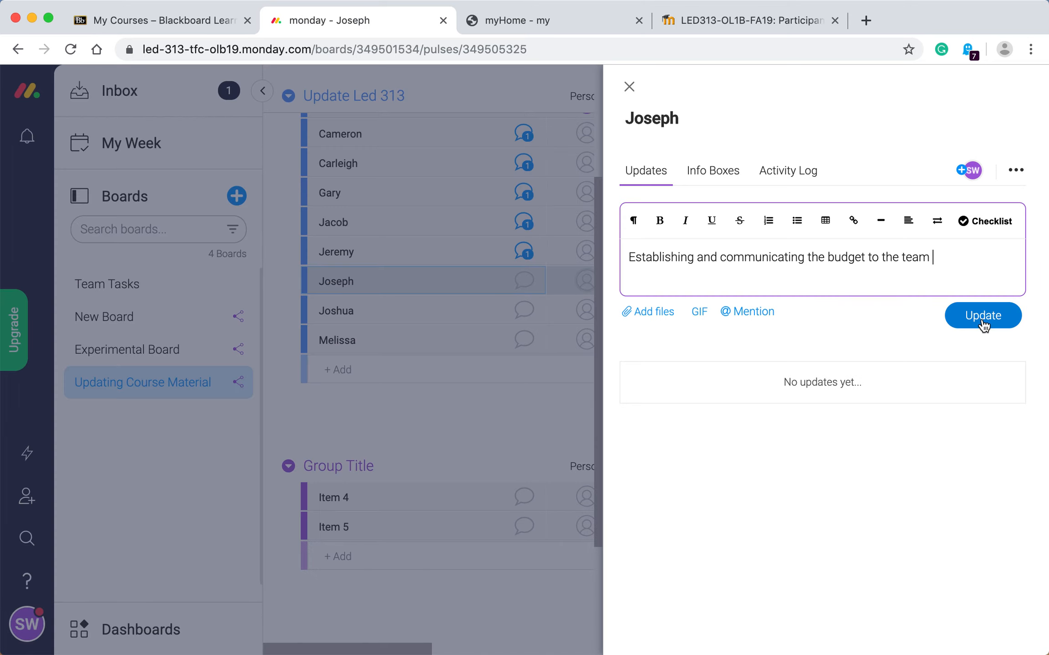
left_click(983, 318)
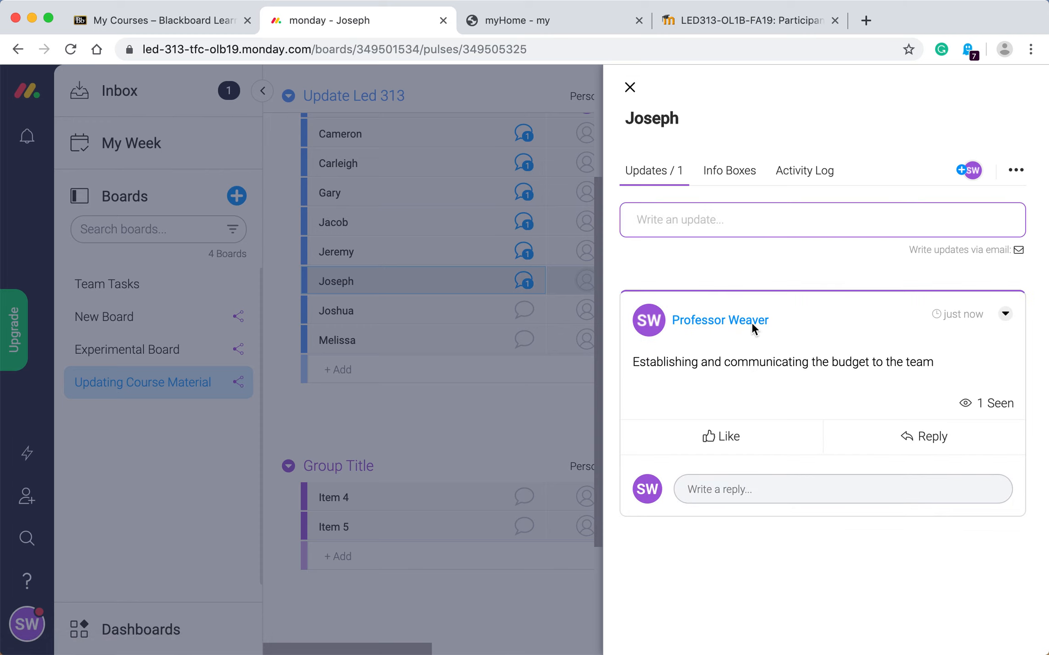
left_click(630, 88)
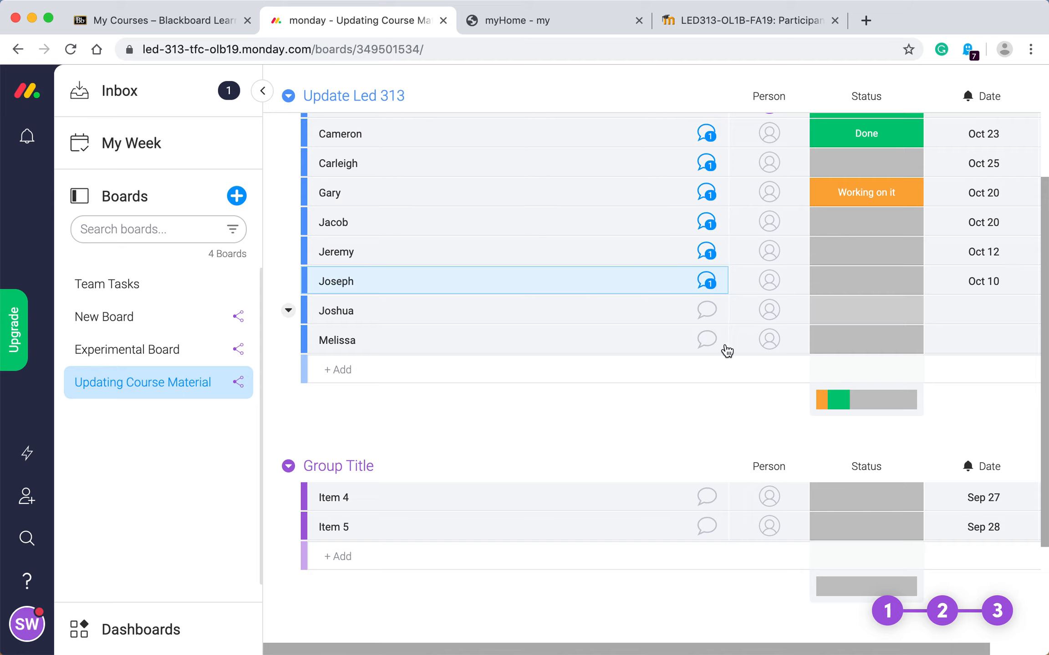
Step: Post the update "Check the syllabus and course page to ensure they are the same" on the eighth item and close its updates pane
left_click(706, 310)
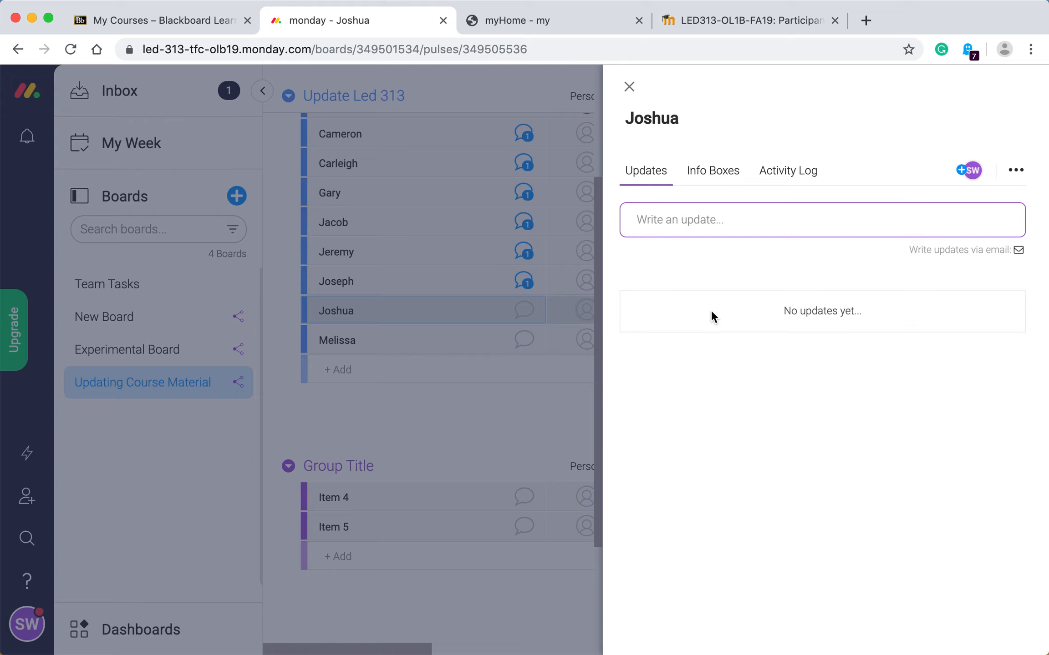
left_click(664, 232)
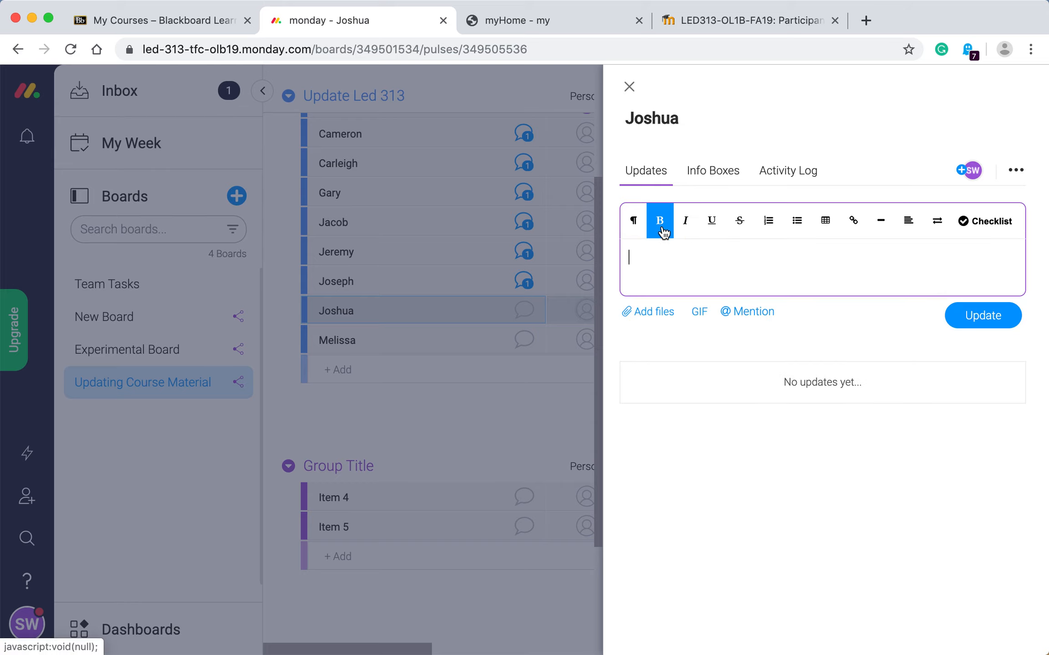
type("Check the sy")
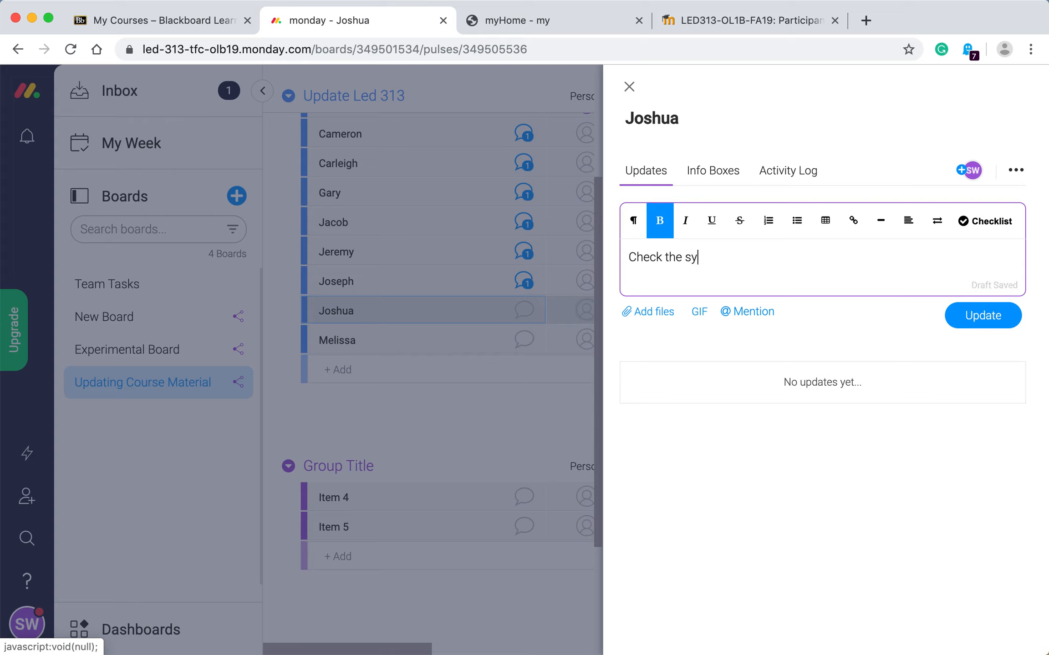
type("llabus and course")
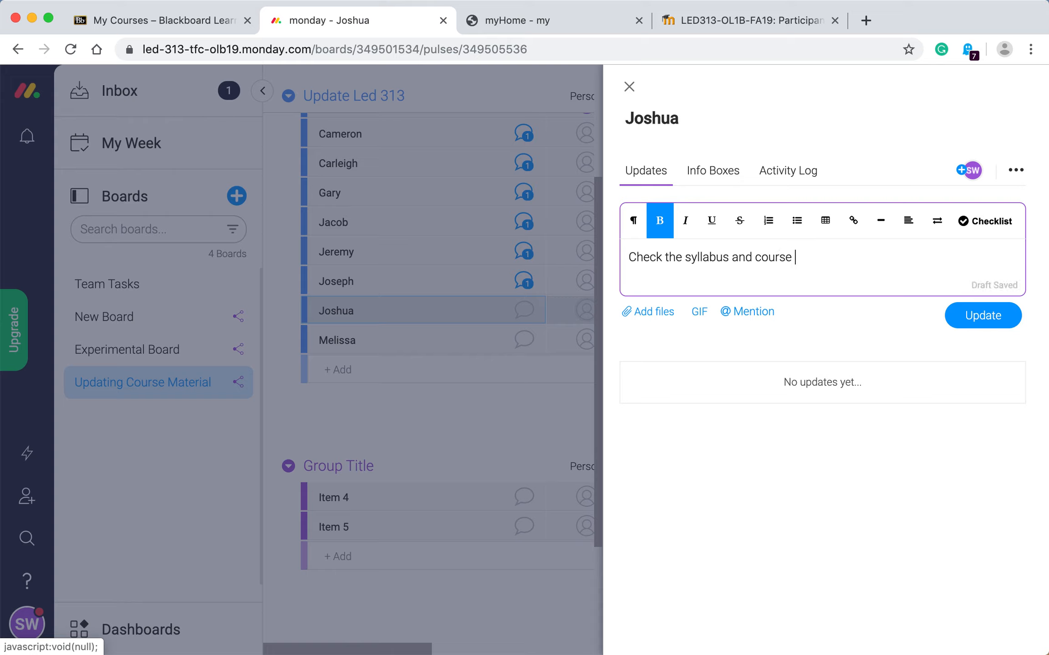
type(" page to ensure")
type("they are the sa")
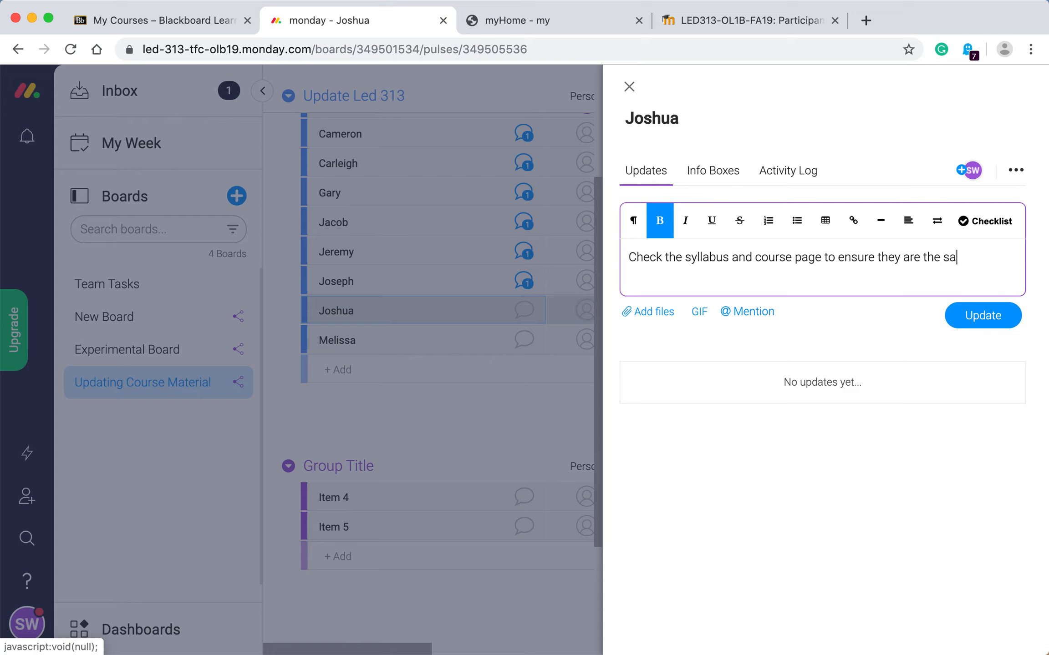
type("me")
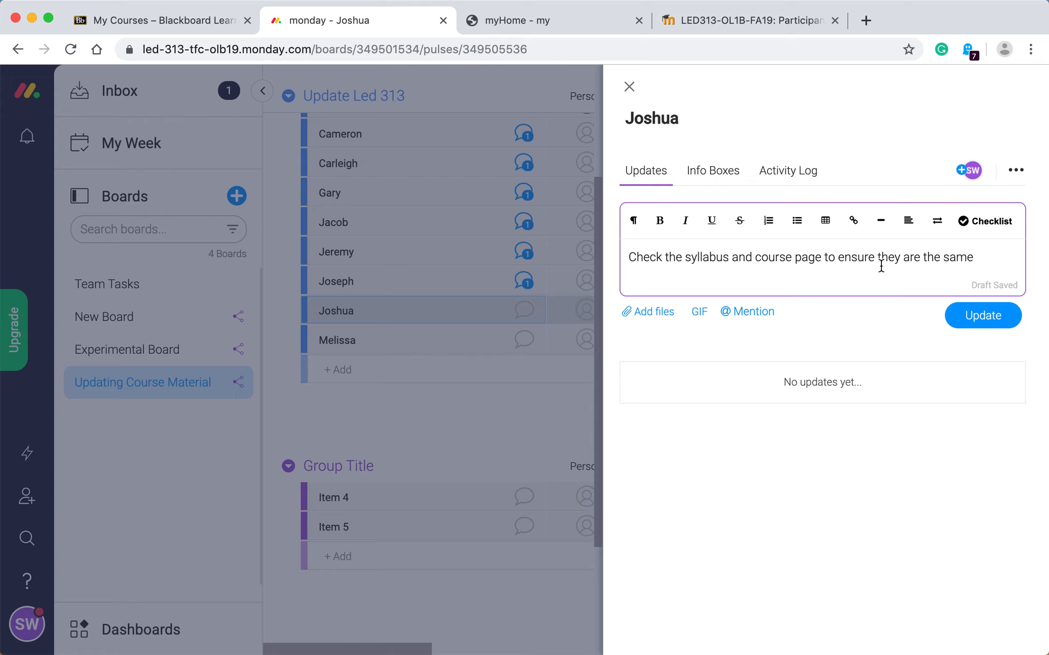
left_click(1000, 320)
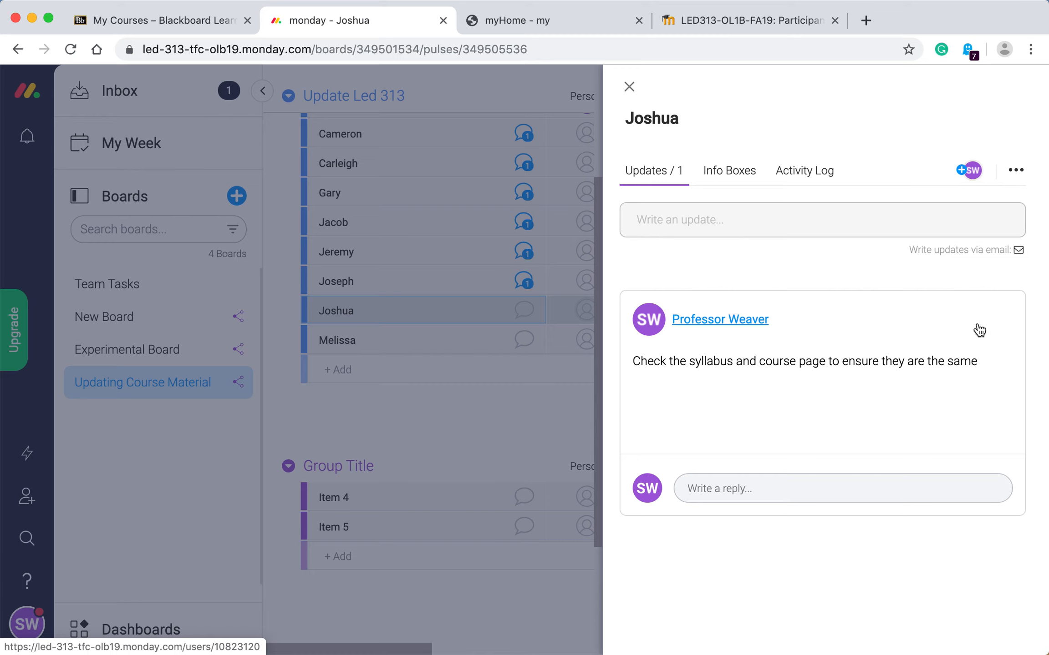
left_click(630, 87)
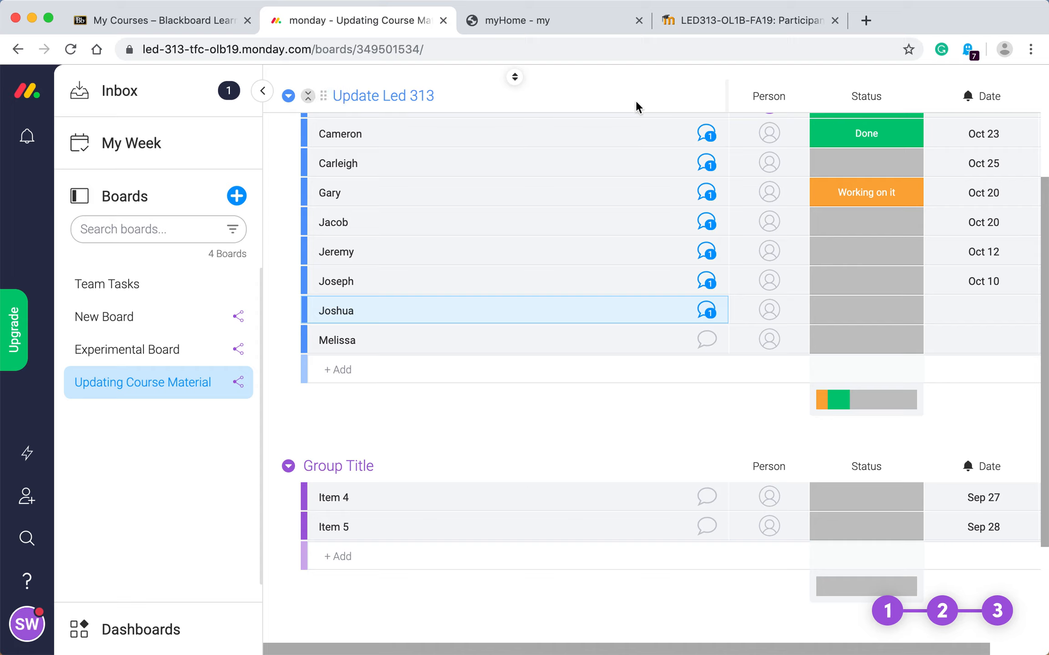
Step: Decline the incoming call and post the update "Editing of all final course submissions" on the ninth item
left_click(705, 336)
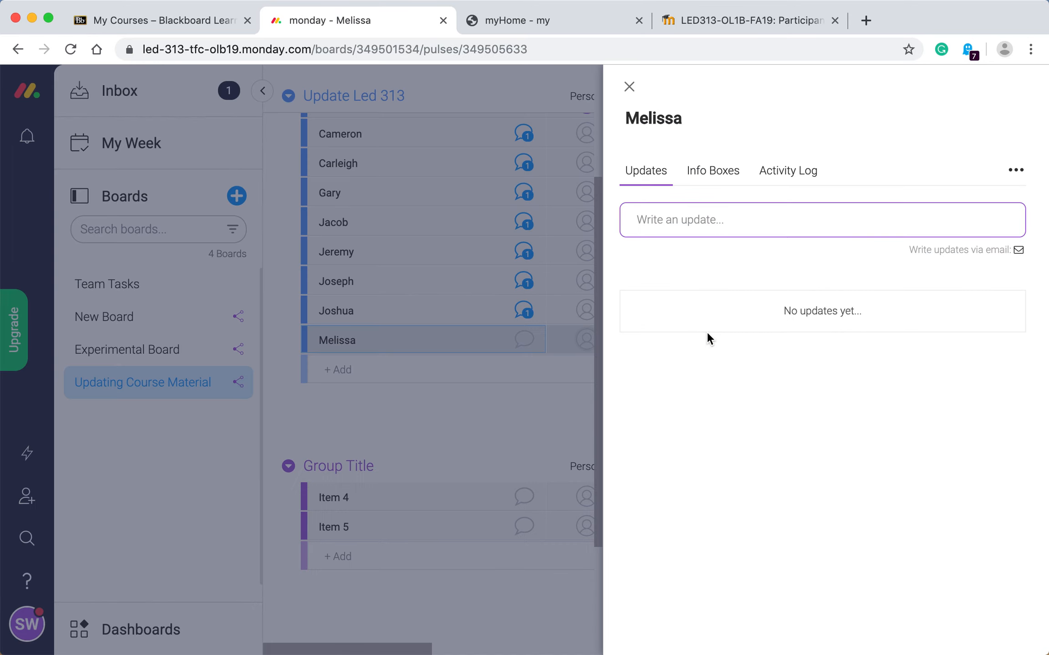
left_click(676, 220)
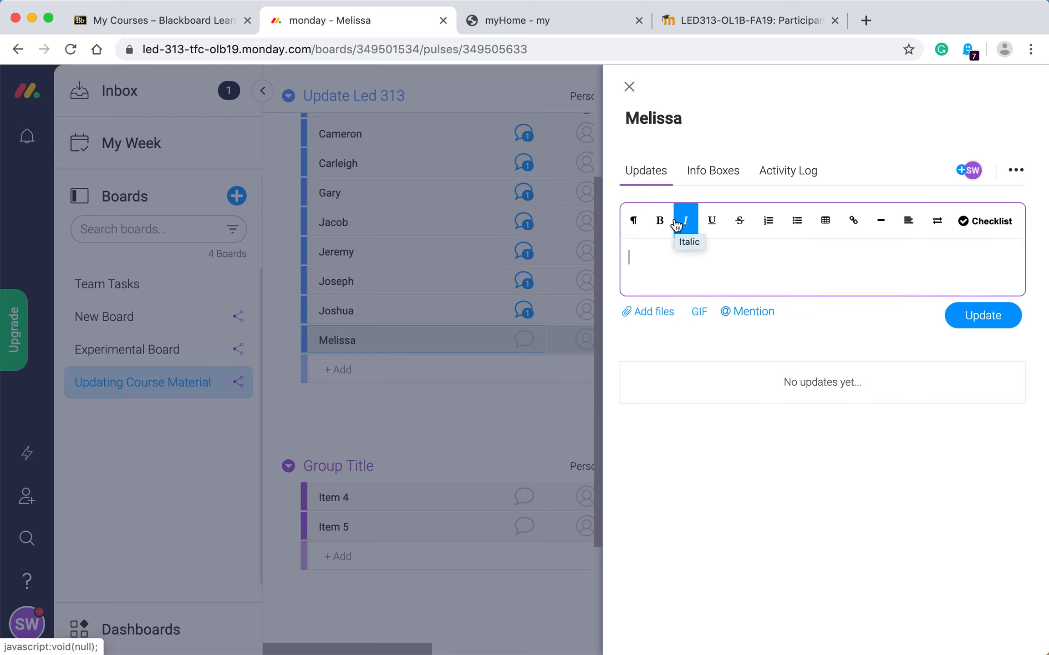
key("super+Tab")
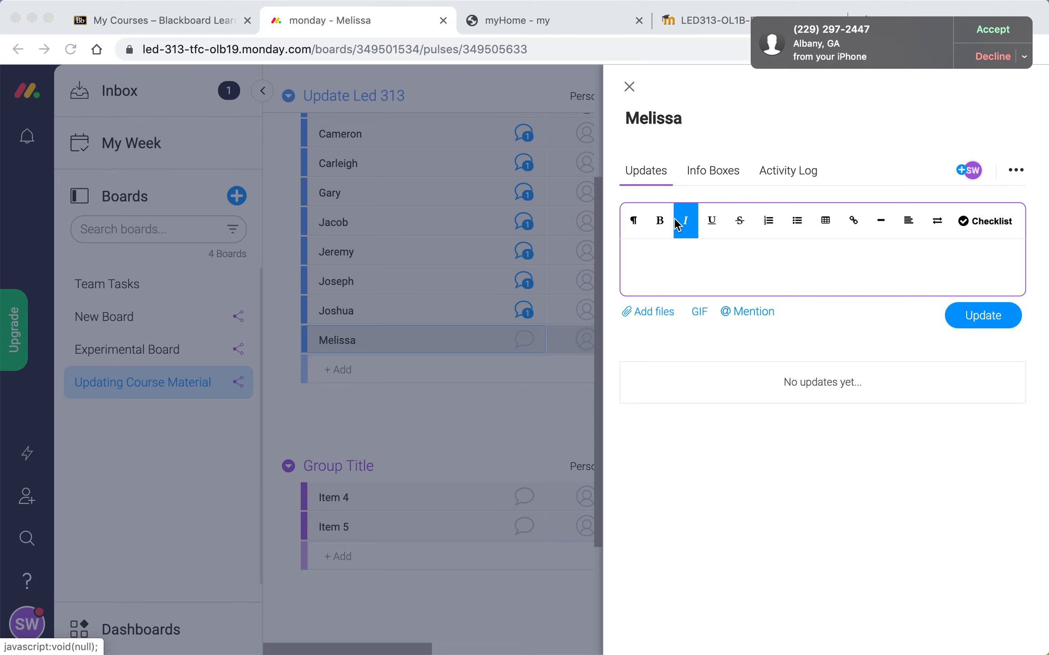
left_click(994, 56)
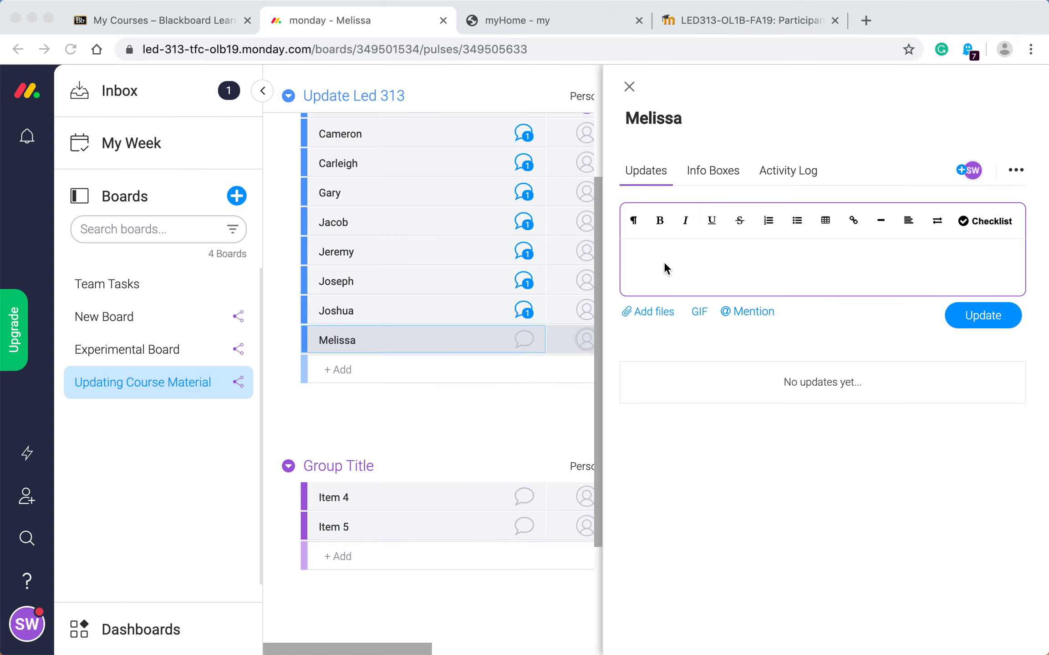
left_click(662, 262)
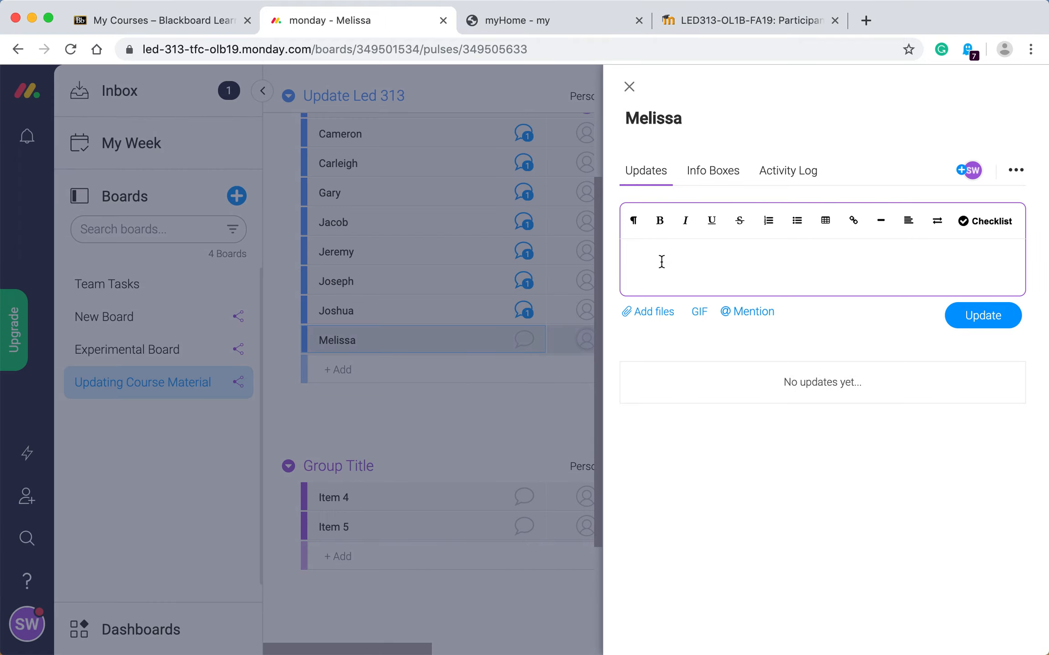
type("Editing of all final cou")
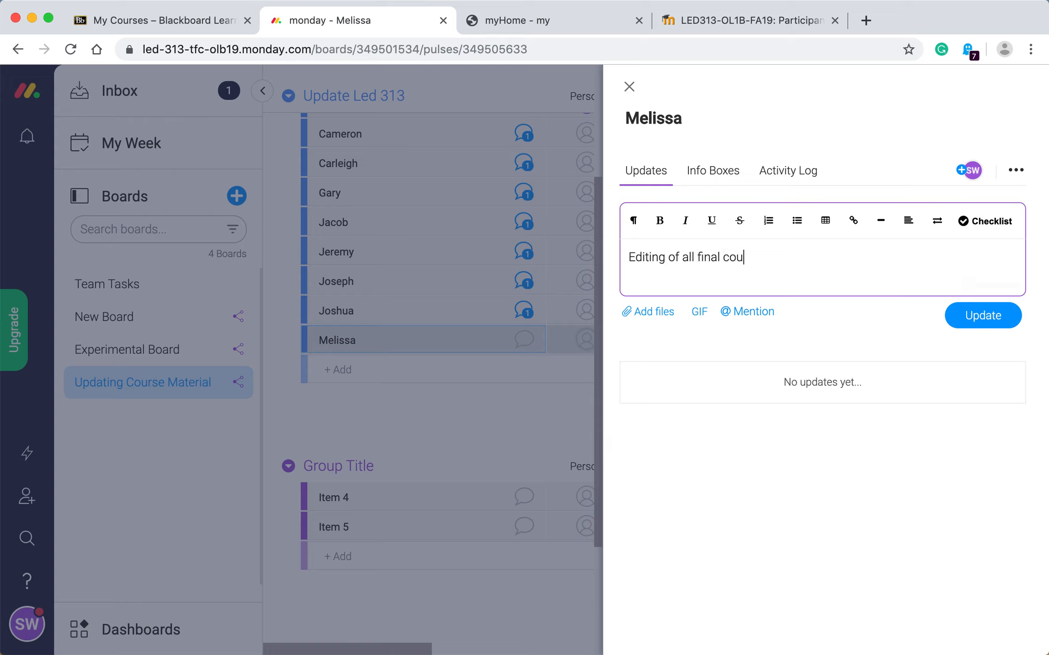
type("rse submissions")
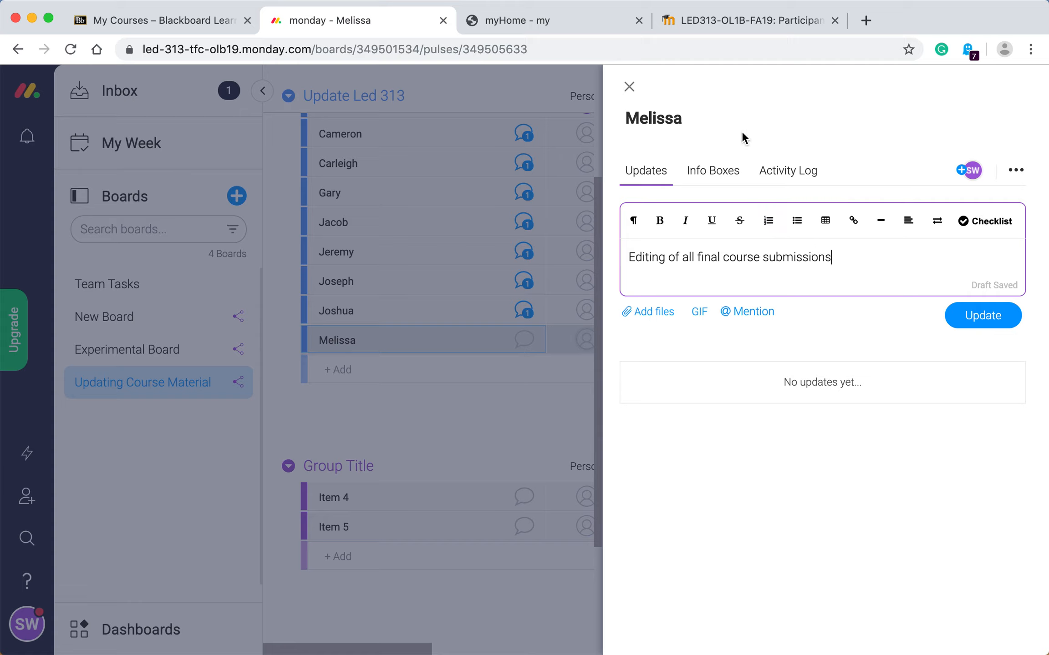
left_click(979, 315)
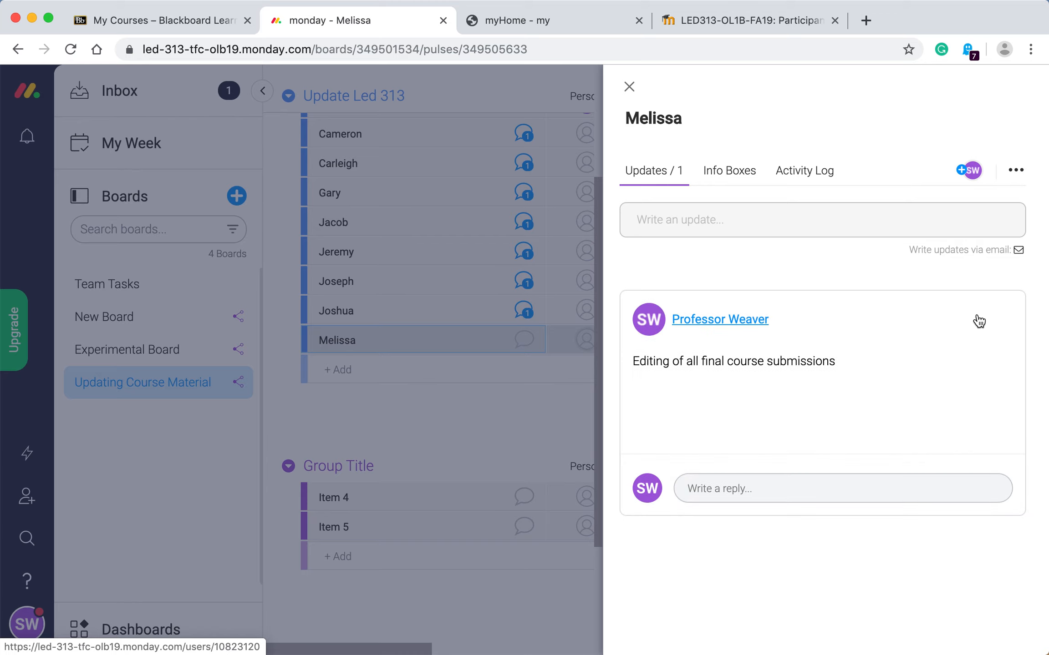
left_click(629, 87)
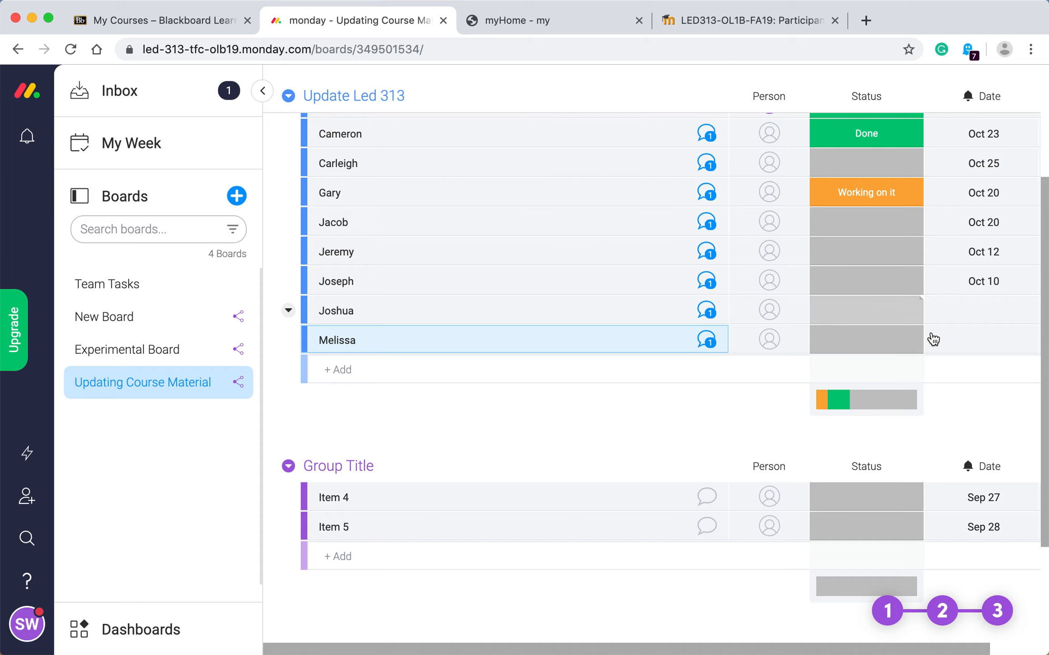
Step: Set the ninth item's date to January 7, 2020
left_click(977, 340)
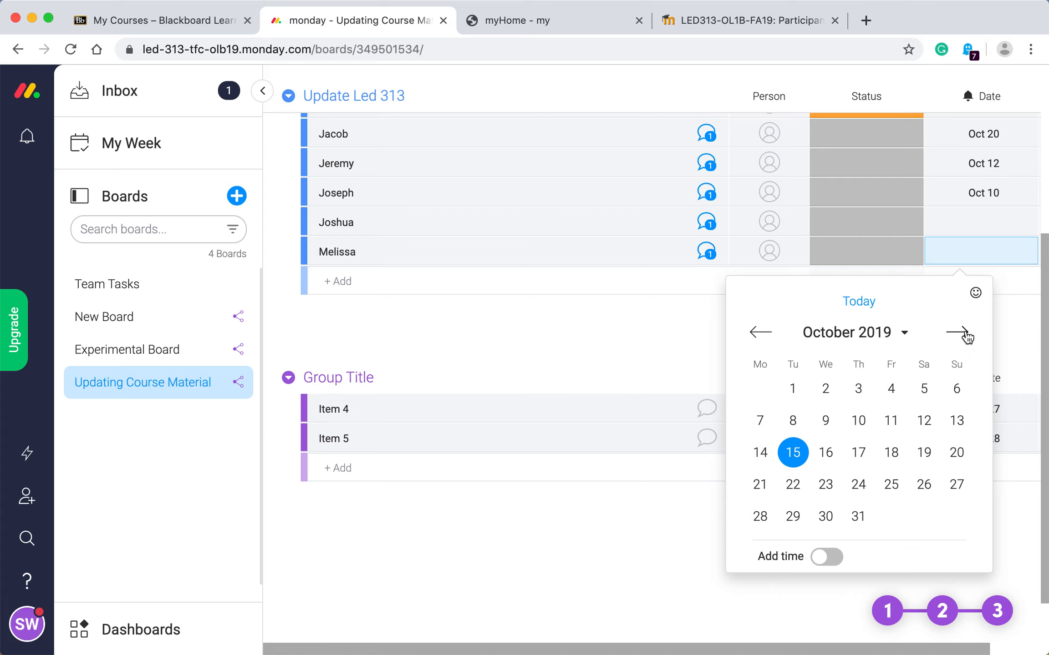
left_click(965, 335)
left_click(965, 335)
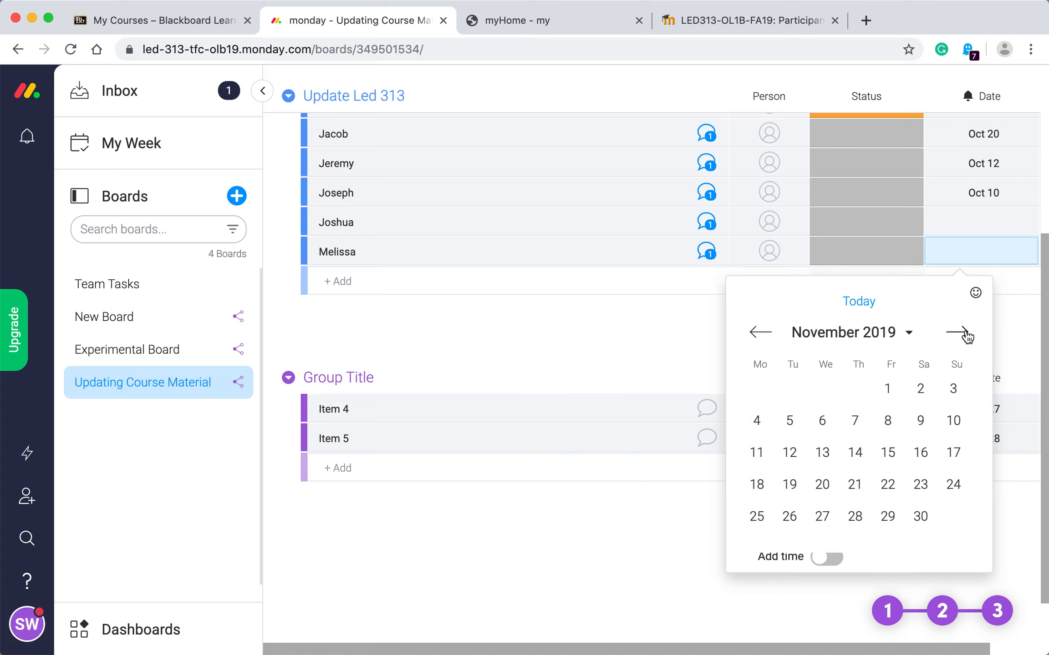
left_click(965, 334)
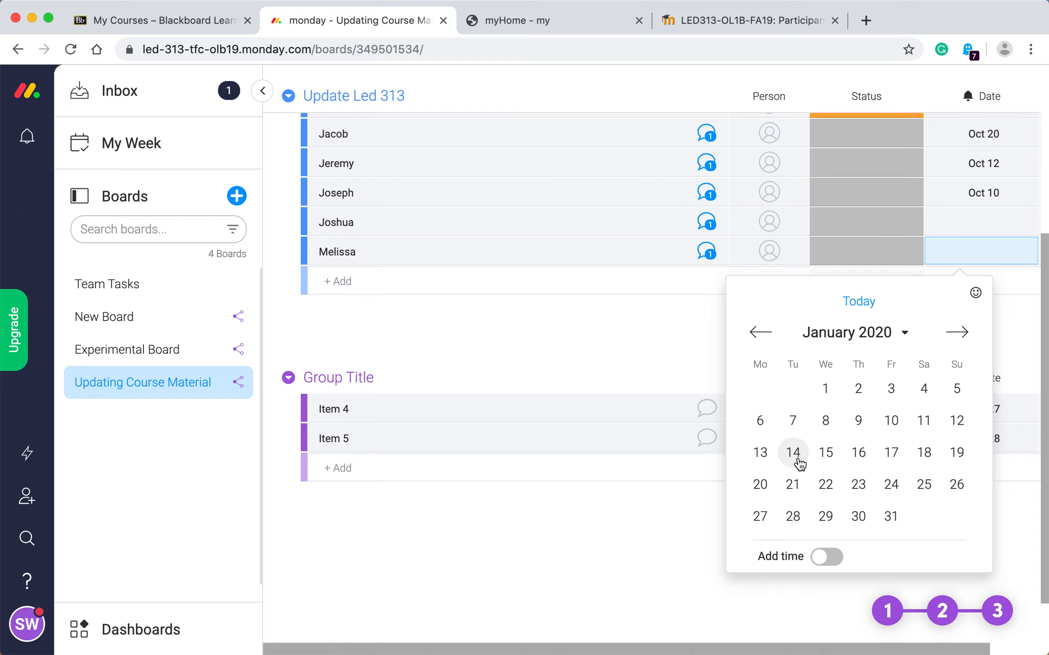
left_click(796, 427)
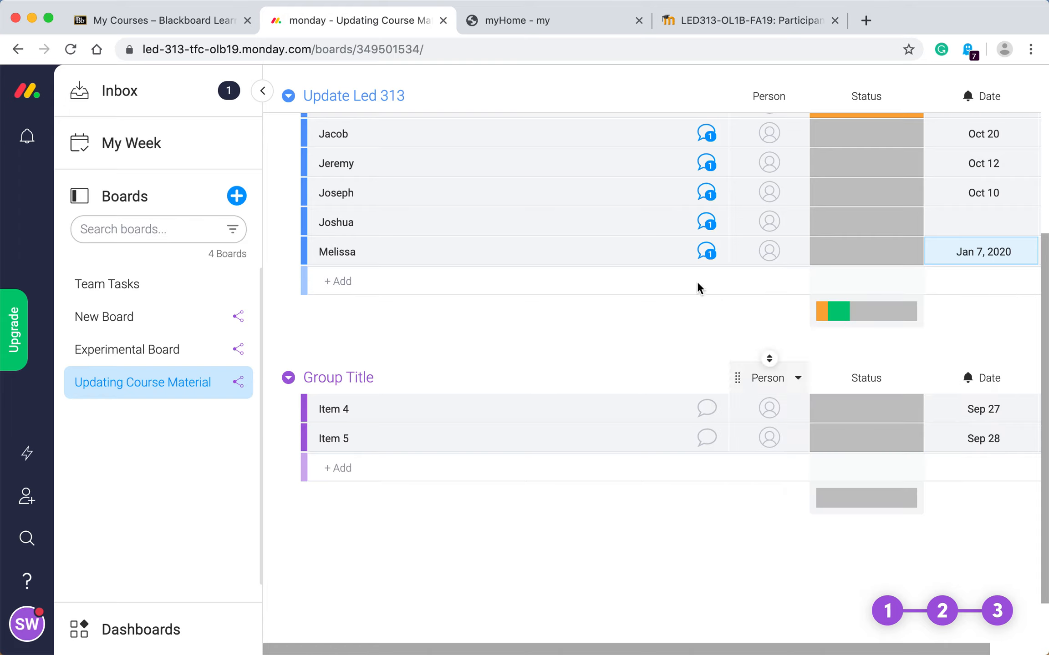
Step: Review the posted updates on the ninth item and the professor's item, closing each updates pane without replying
left_click(708, 261)
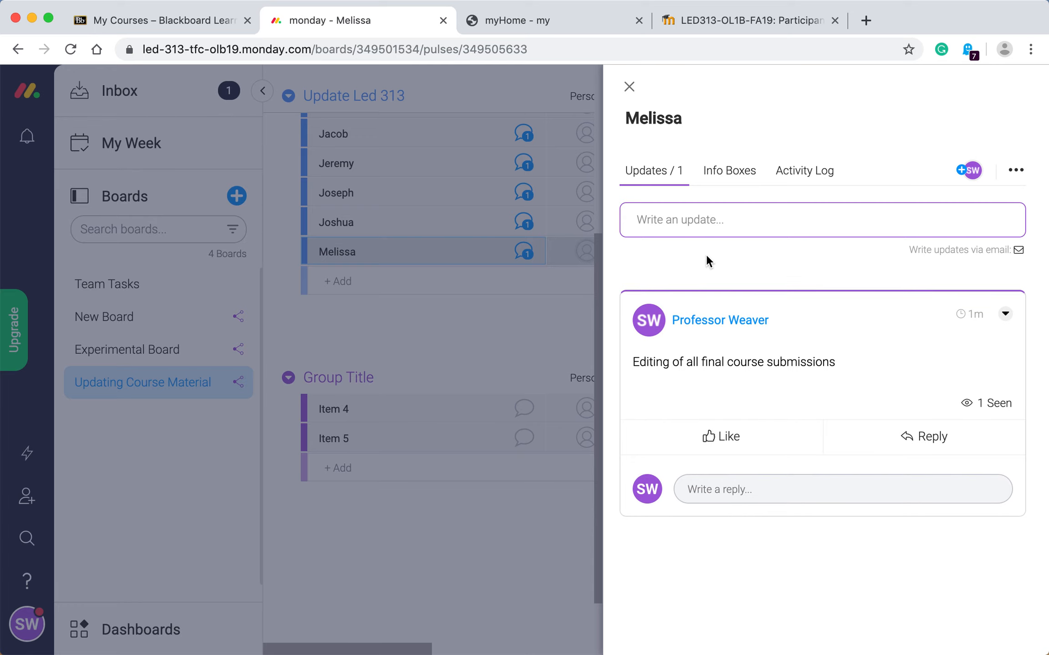
left_click(629, 89)
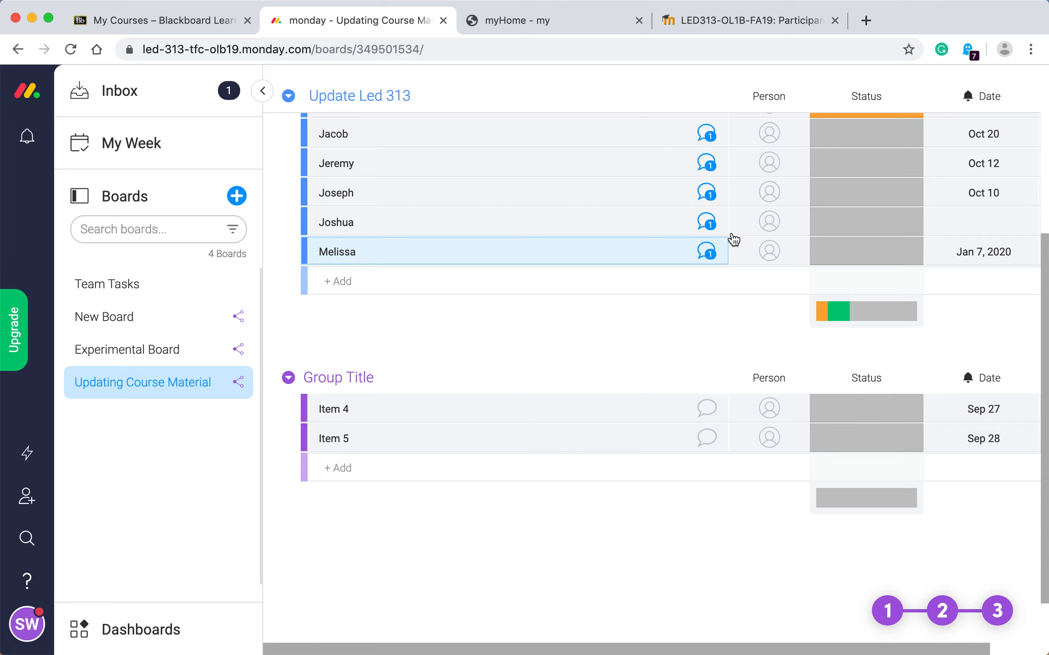
scroll(733, 239, "up", 3)
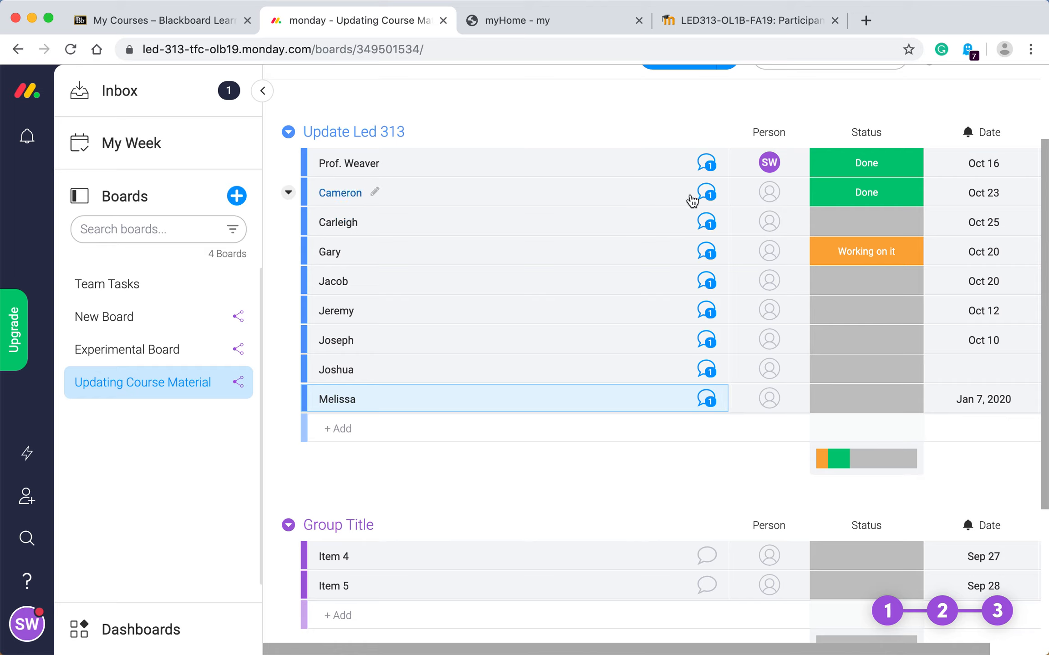
left_click(709, 162)
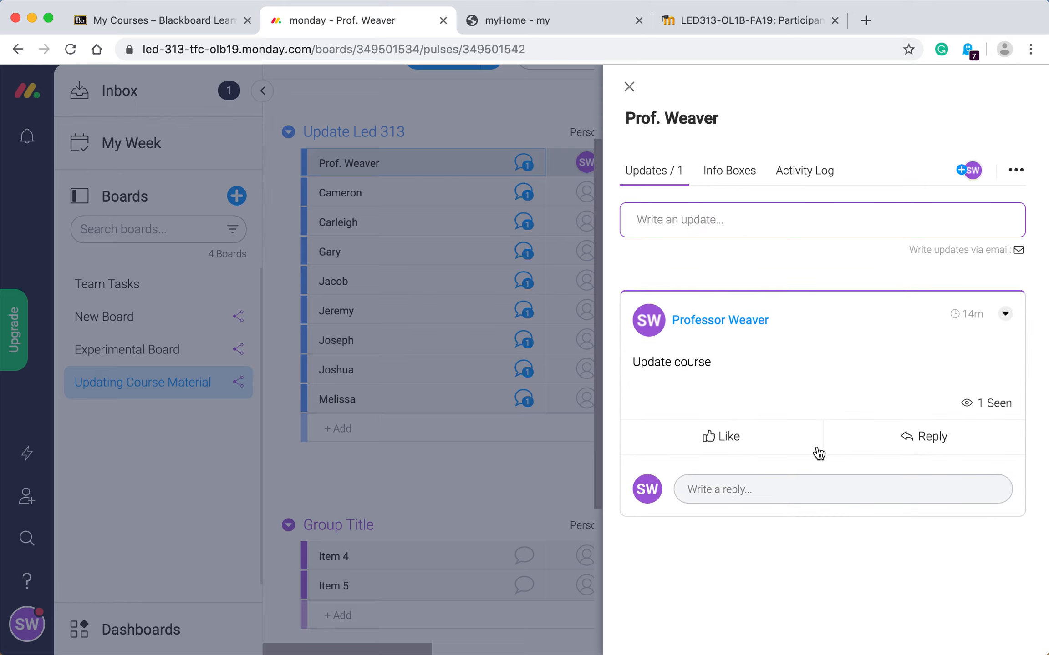
left_click(745, 490)
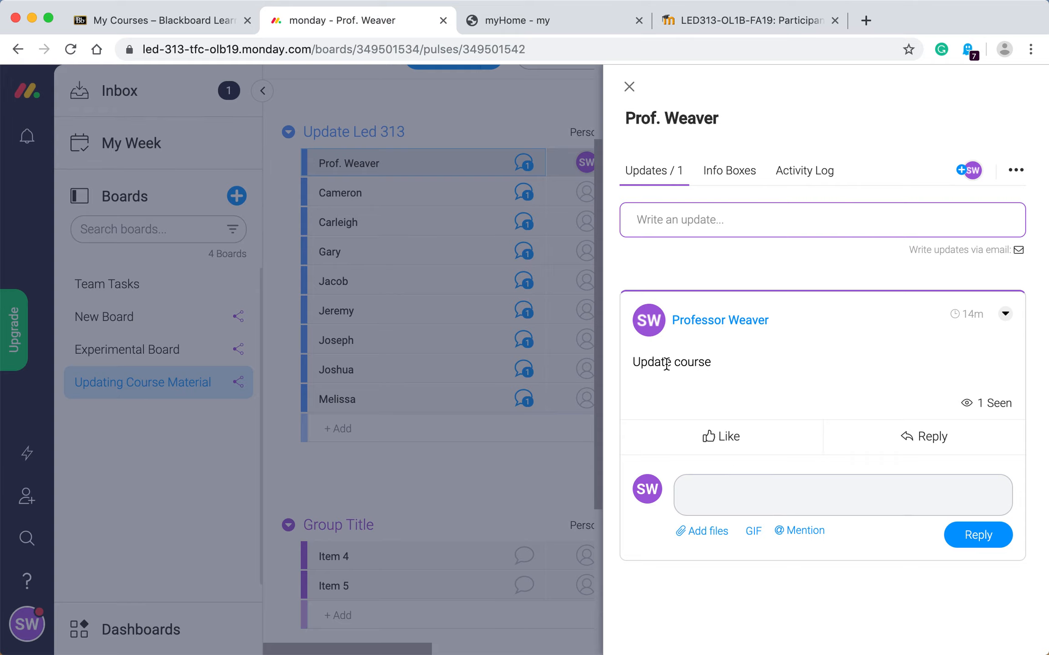
left_click(630, 86)
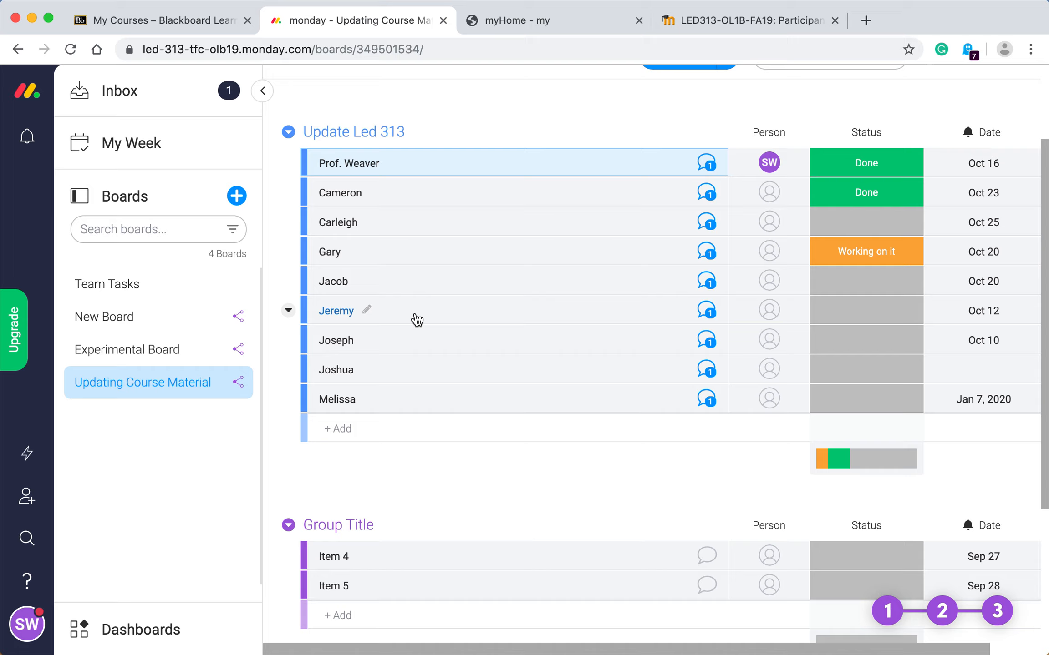
mouse_move(172, 5)
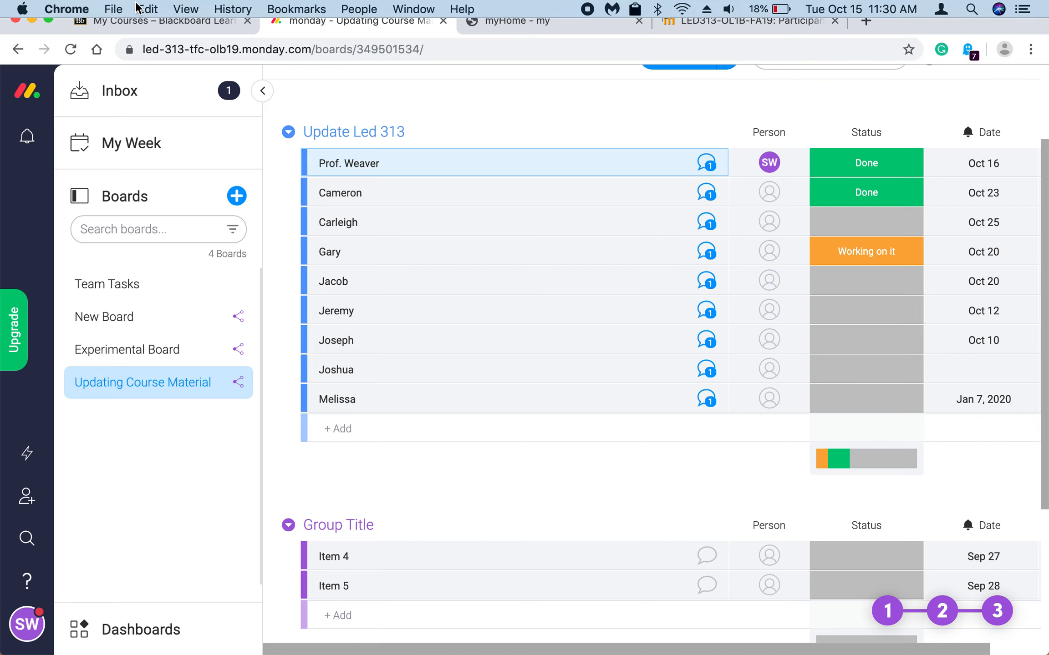
Step: Switch to QuickTime Player and close its Screen Recording window
mouse_move(609, 654)
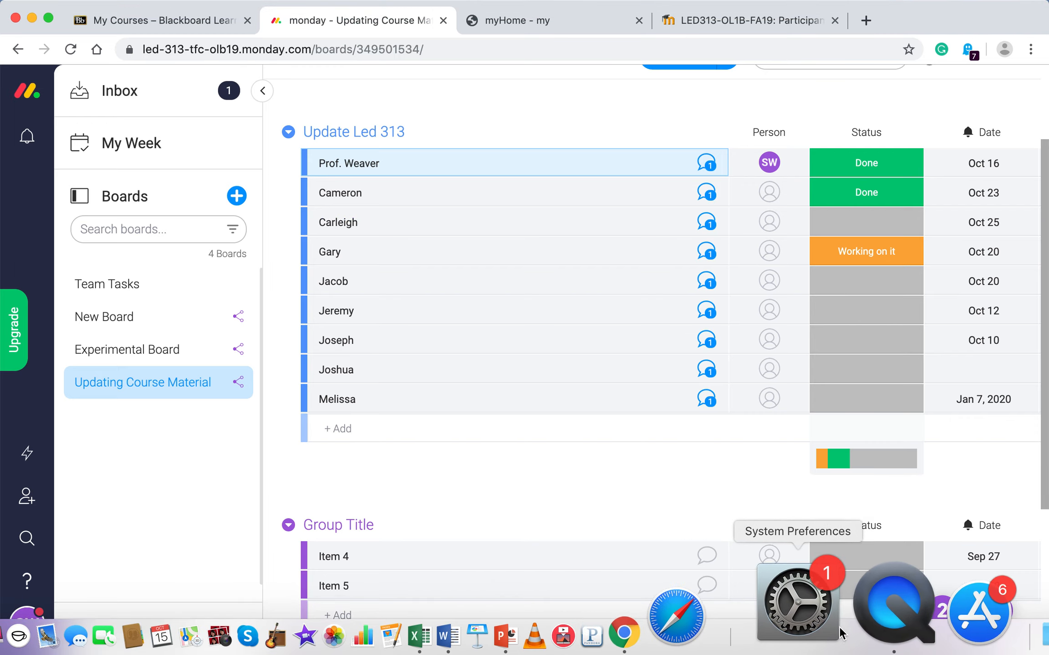
left_click(892, 624)
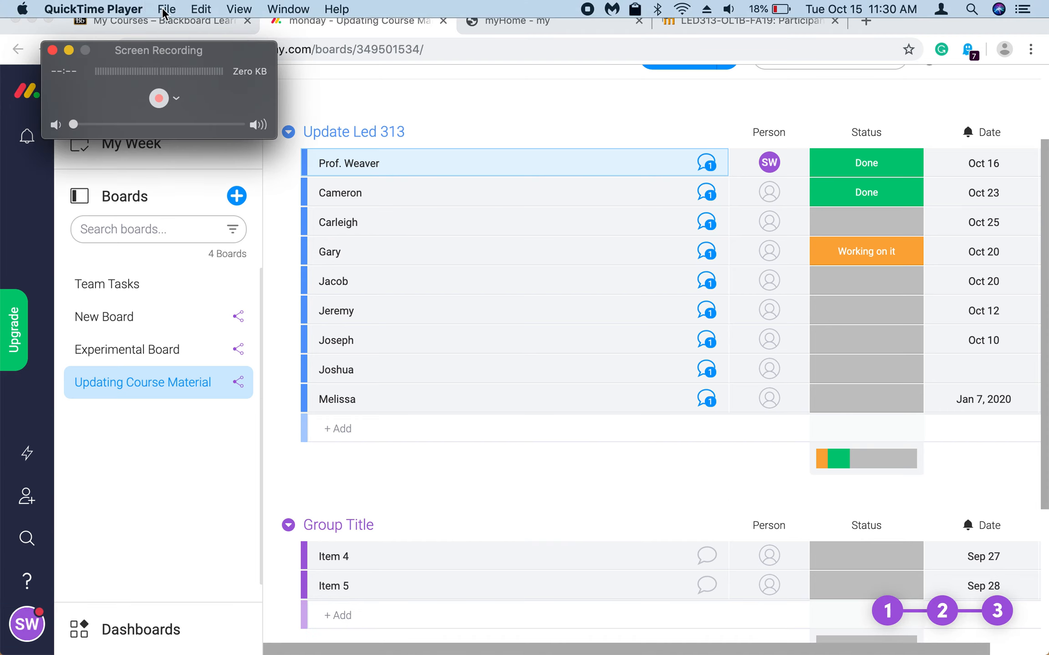
left_click(166, 9)
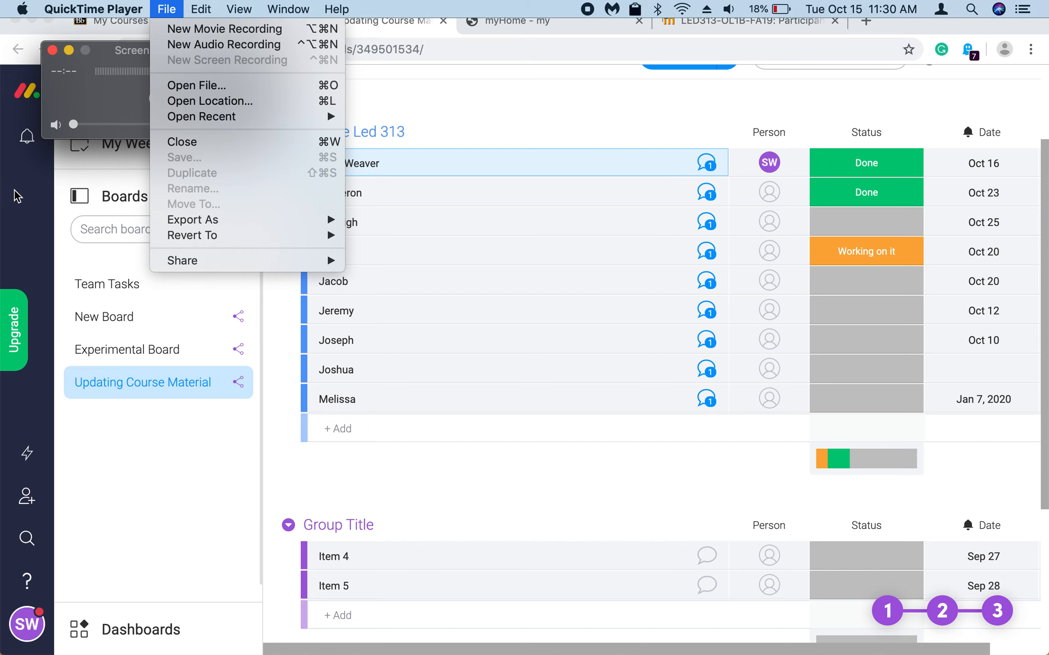
mouse_move(196, 11)
left_click(190, 141)
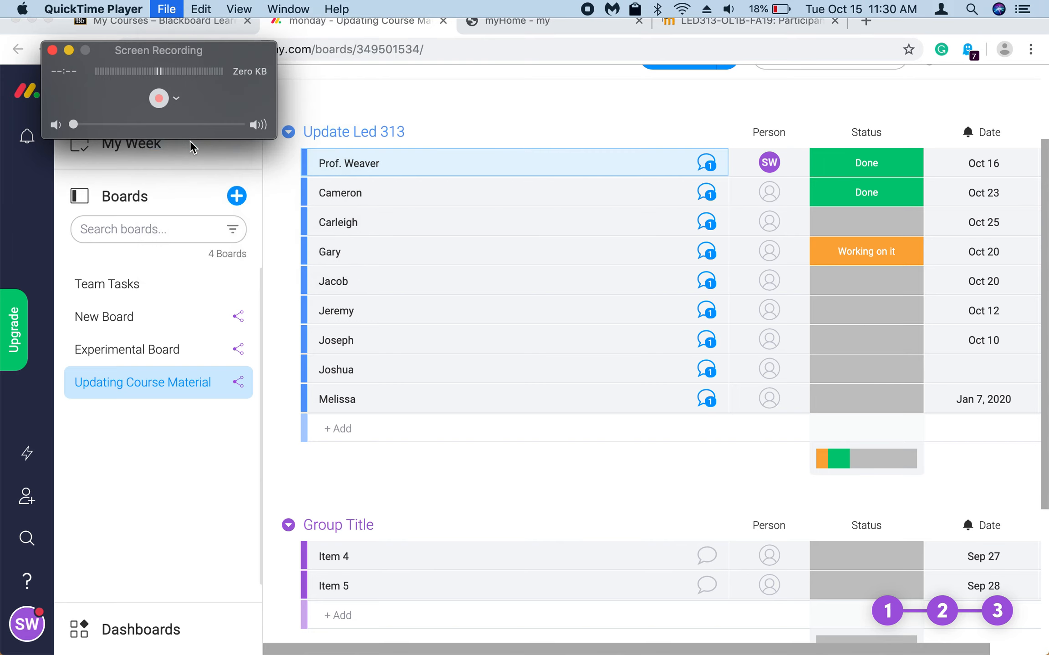
mouse_move(478, 653)
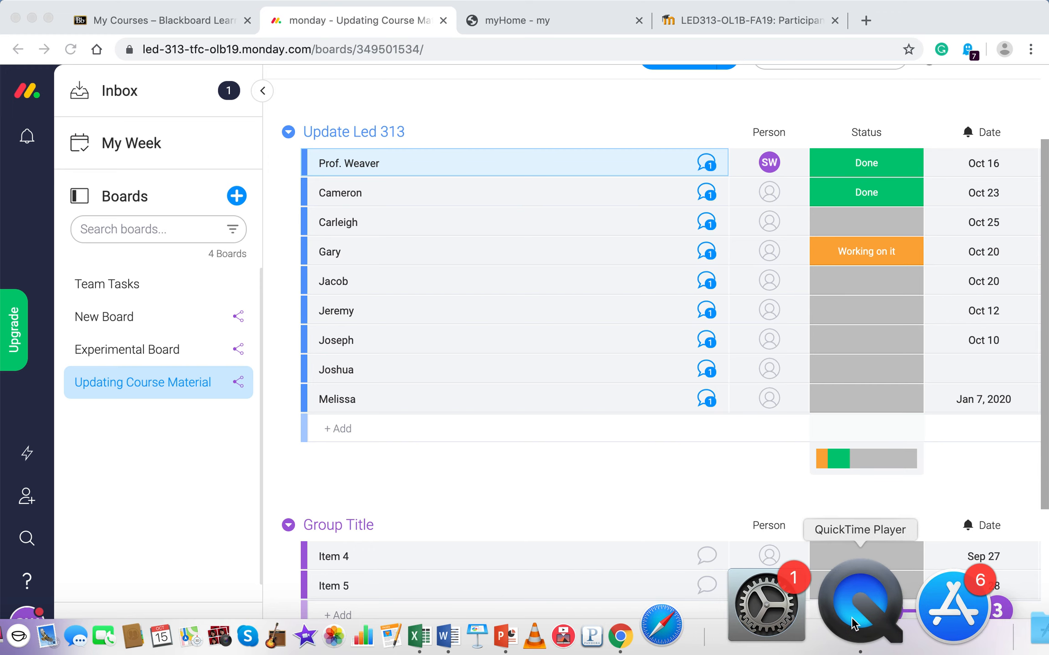
left_click(852, 624)
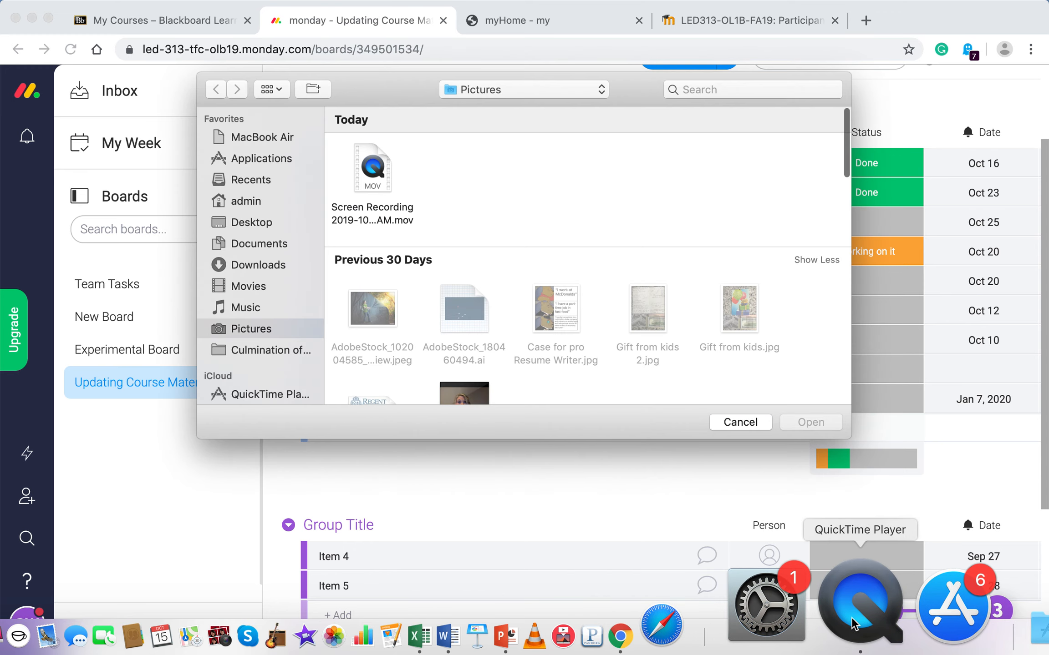
mouse_move(374, 181)
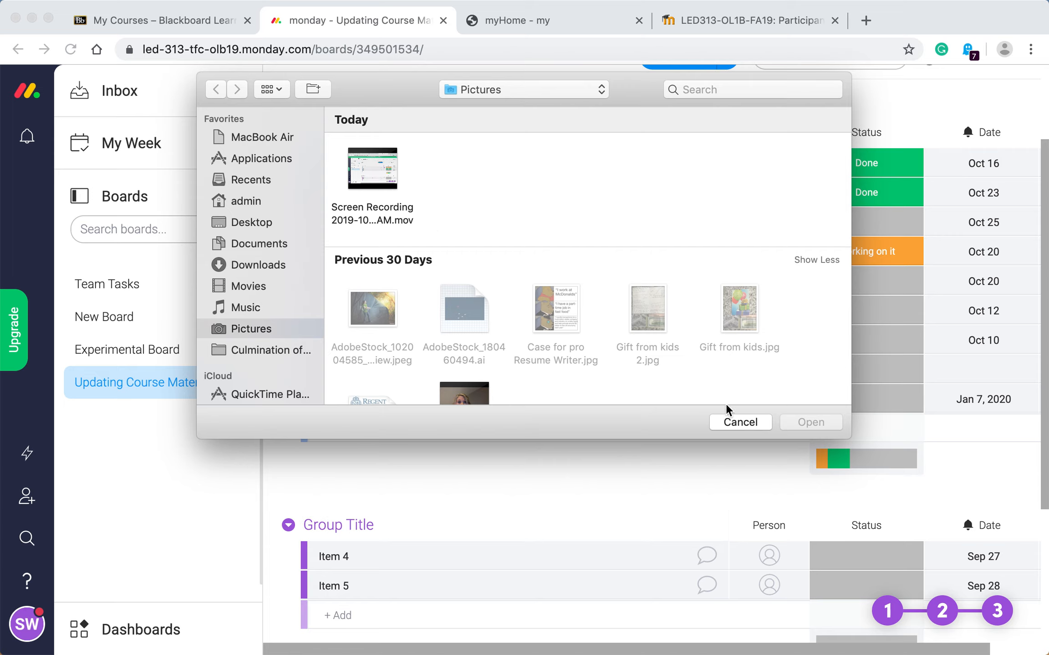
left_click(735, 420)
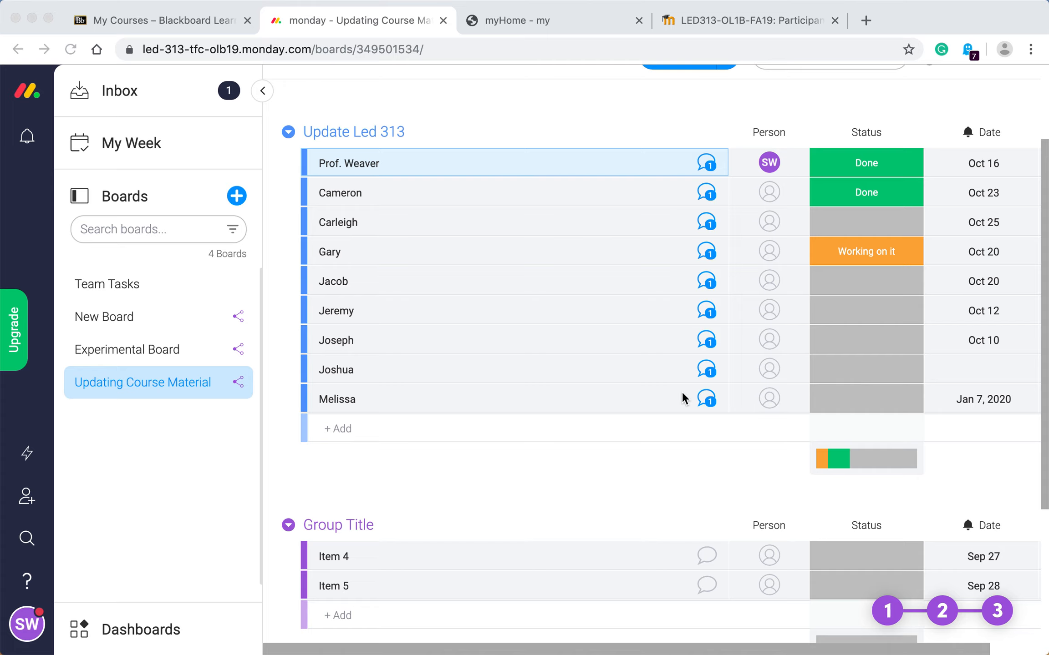
scroll(681, 392, "down", 5)
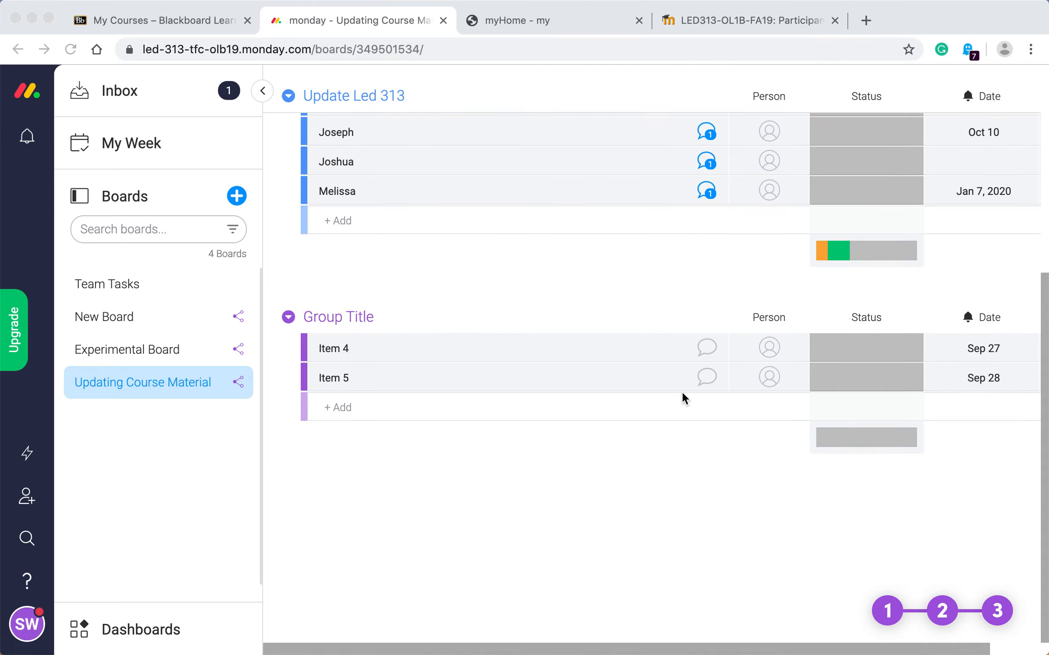
scroll(682, 399, "up", 8)
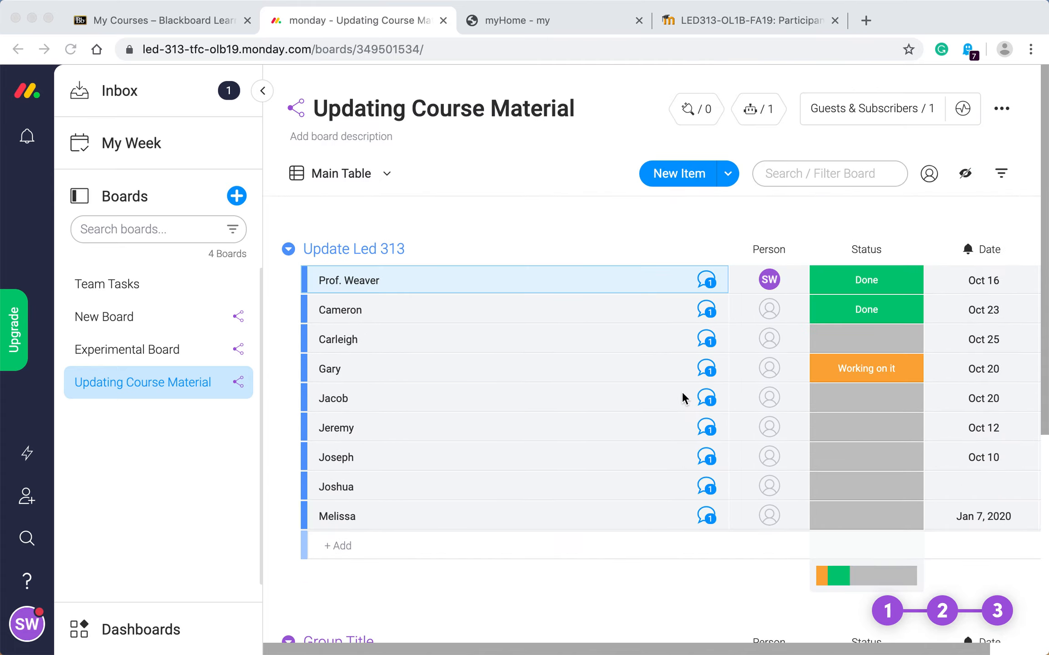
mouse_move(608, 3)
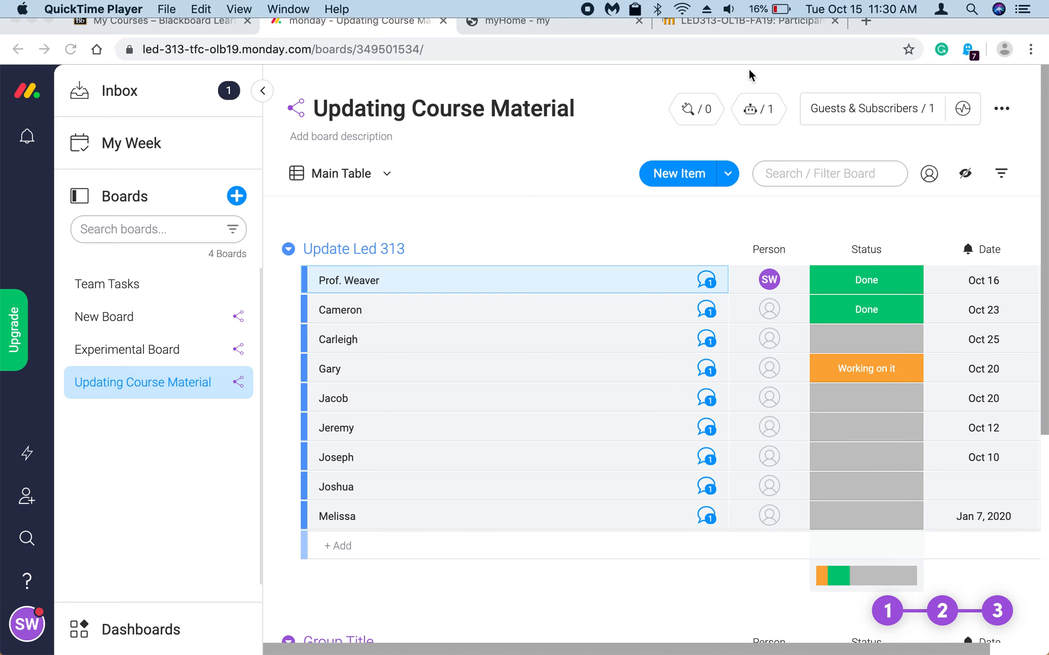